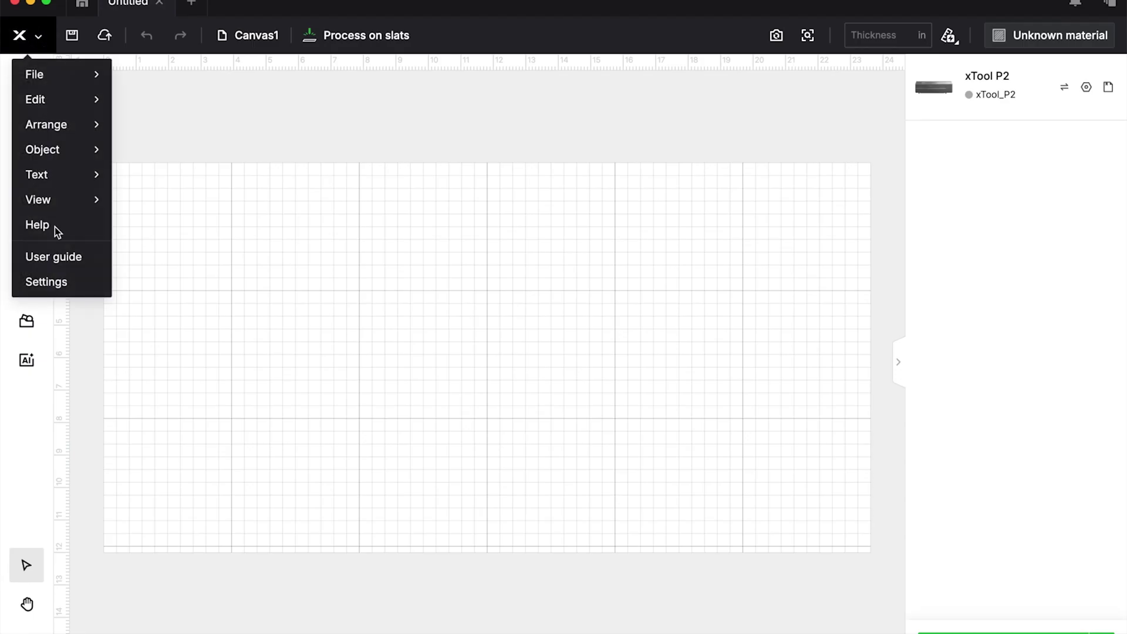
Check About XCS to confirm v2.4.27 is the latest version, then close the settings
left_click(47, 283)
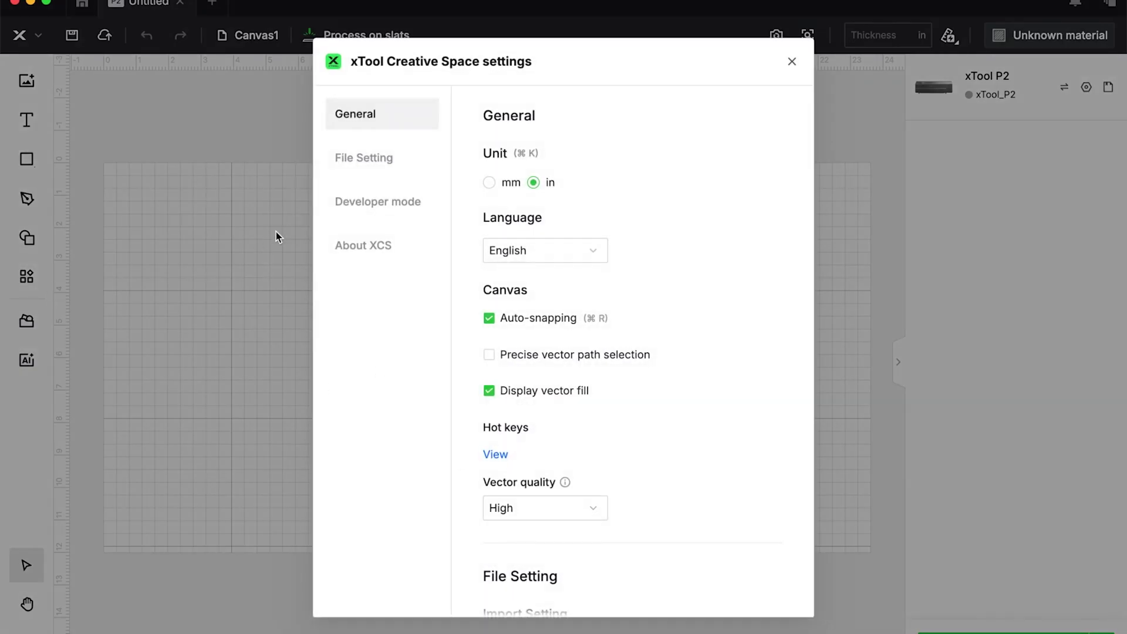
left_click(376, 252)
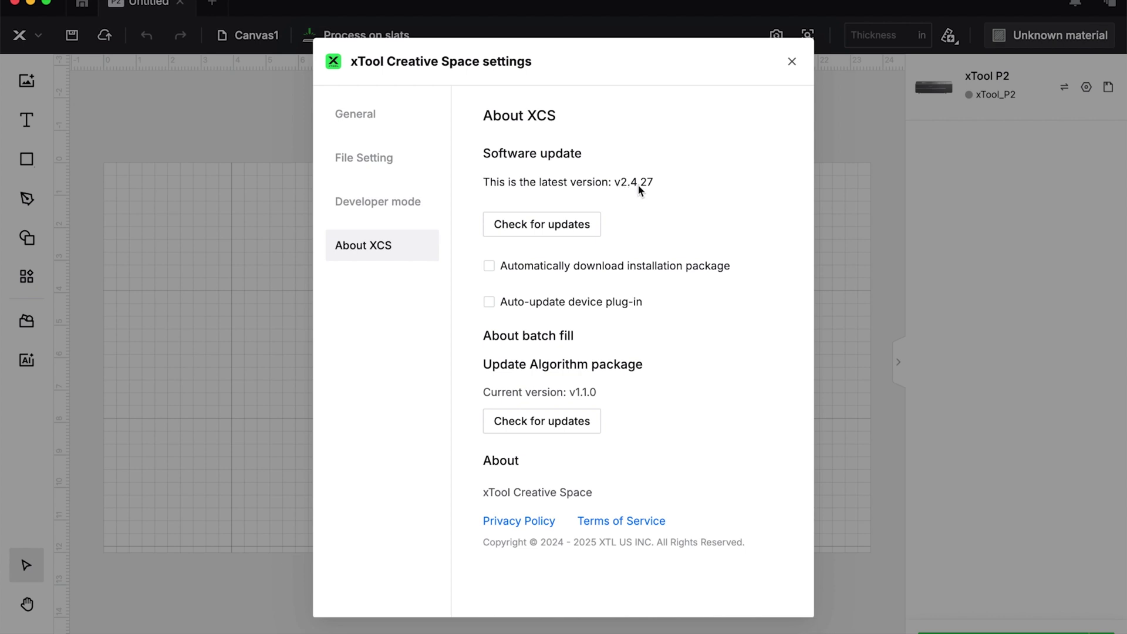
left_click(792, 61)
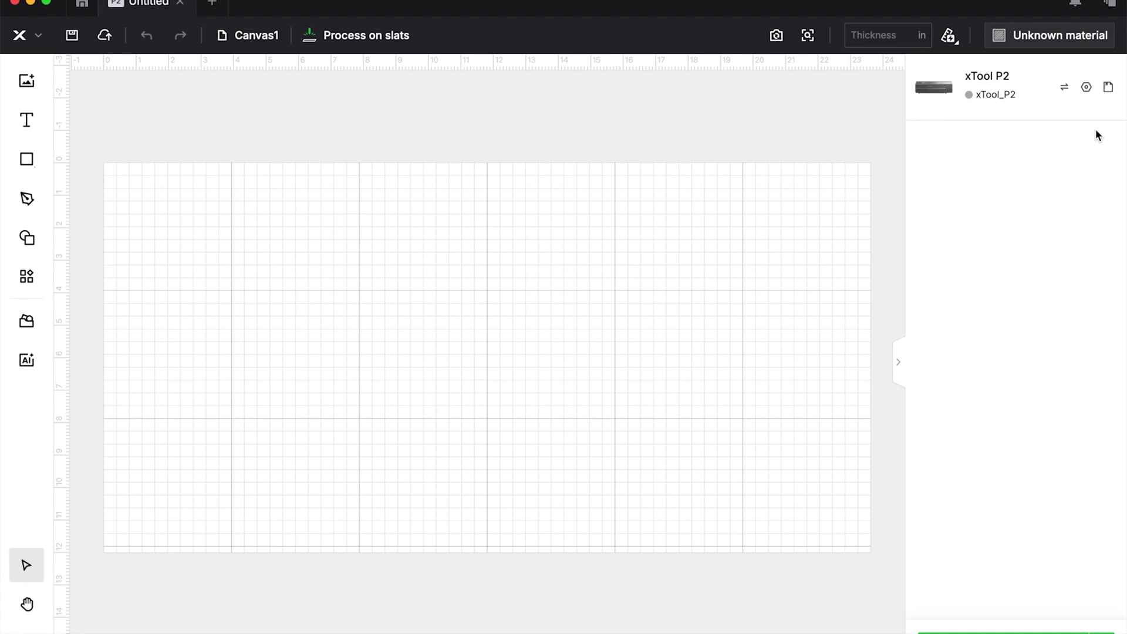
Glance at the device list without switching machines, then show the empty layer and object panel
left_click(1068, 87)
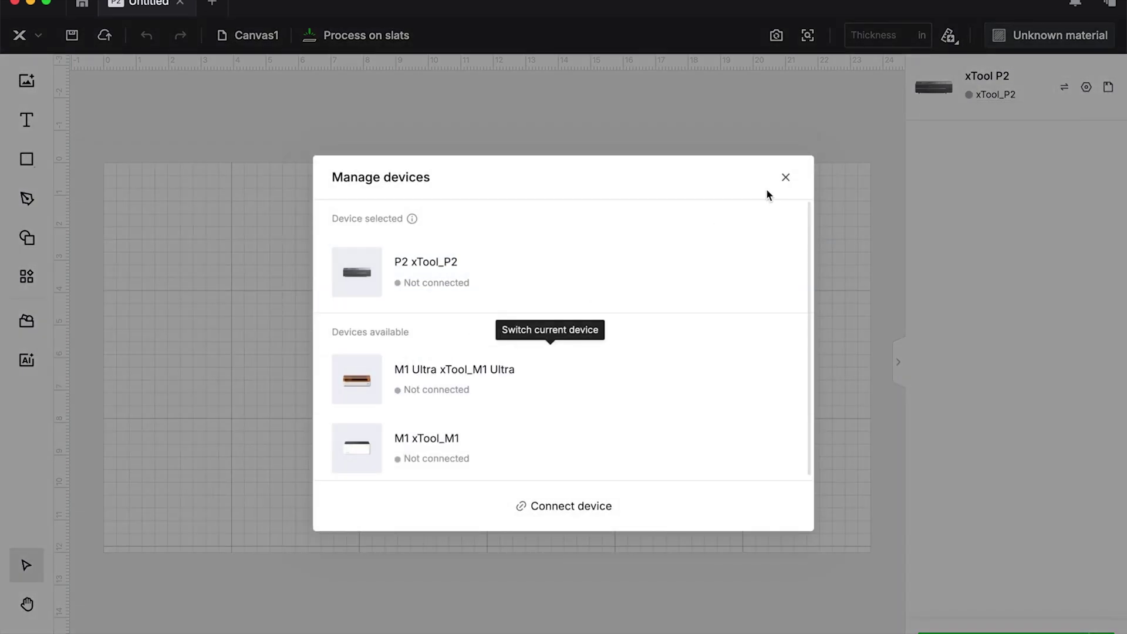
left_click(784, 178)
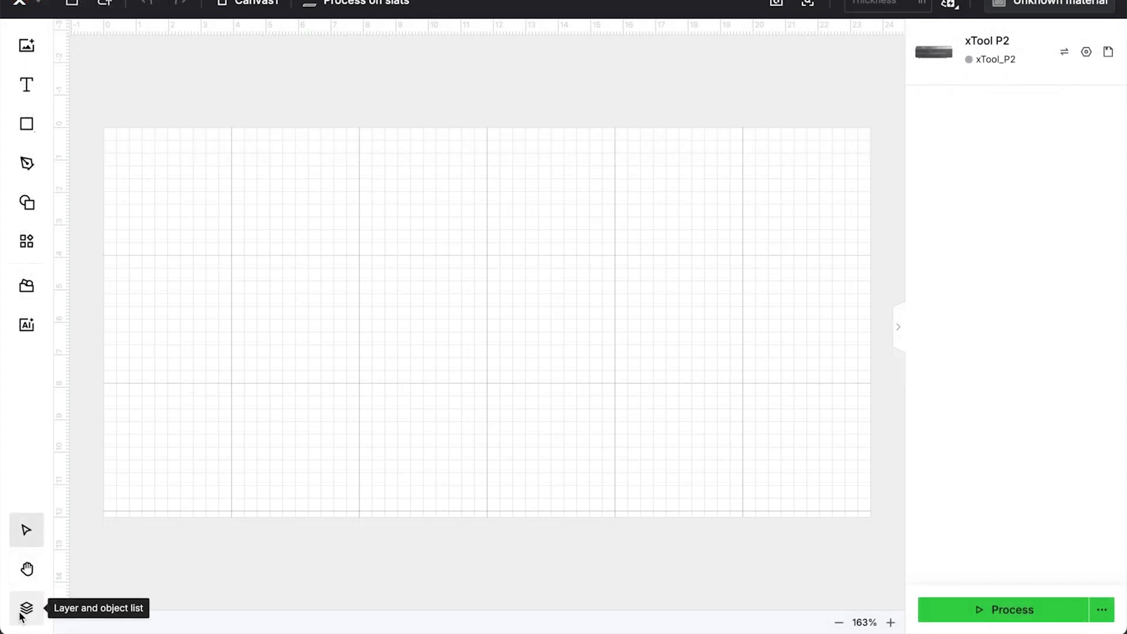
left_click(26, 609)
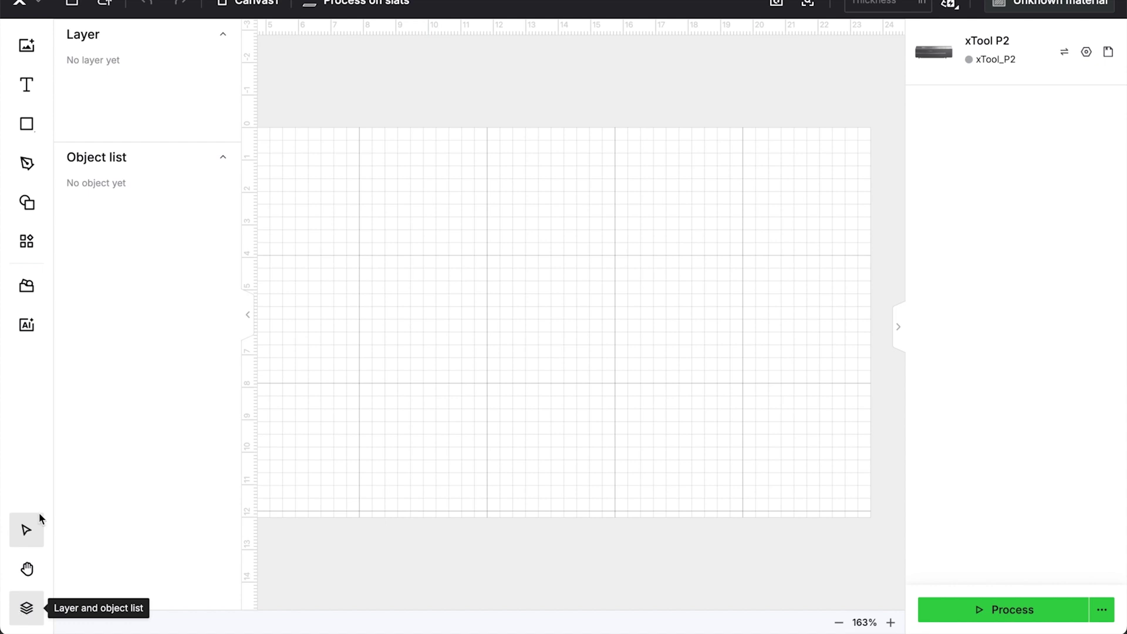
Add a 'Sarah' text object and resize it to about 11 inches wide
key("t")
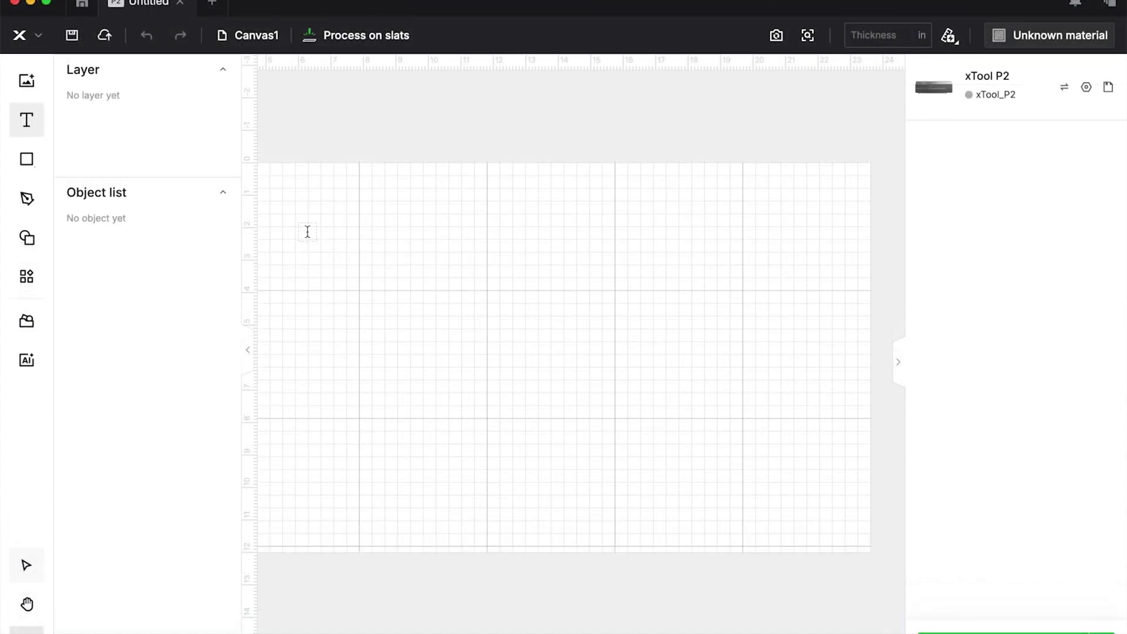
left_click(428, 270)
type("Sarah")
key("Escape")
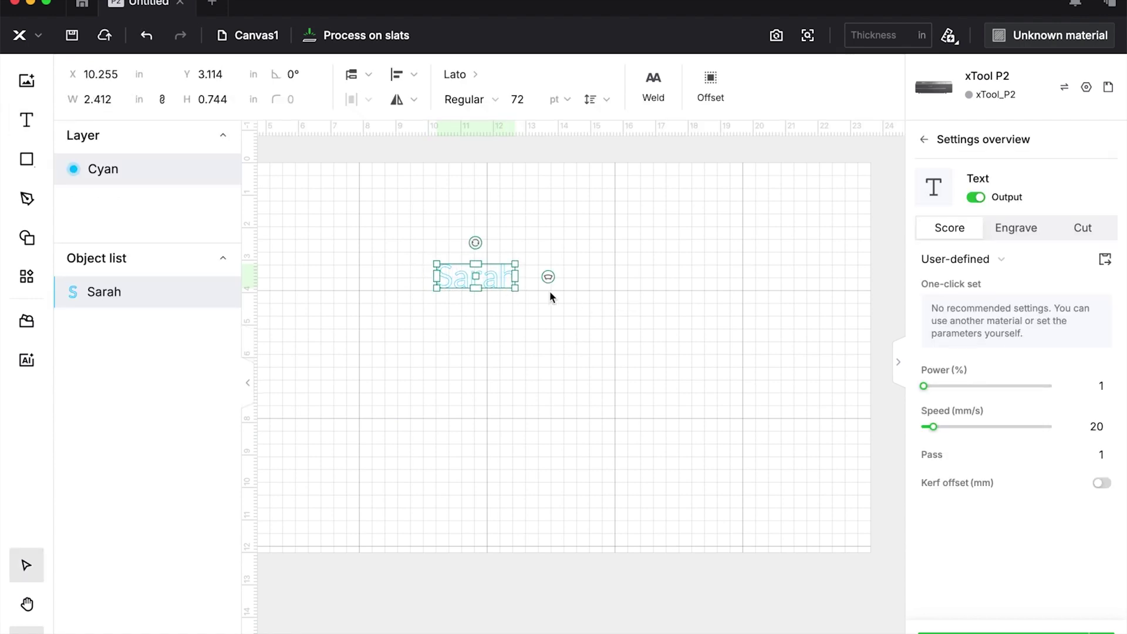
left_click_drag(516, 287, 610, 375)
left_click_drag(657, 328, 637, 307)
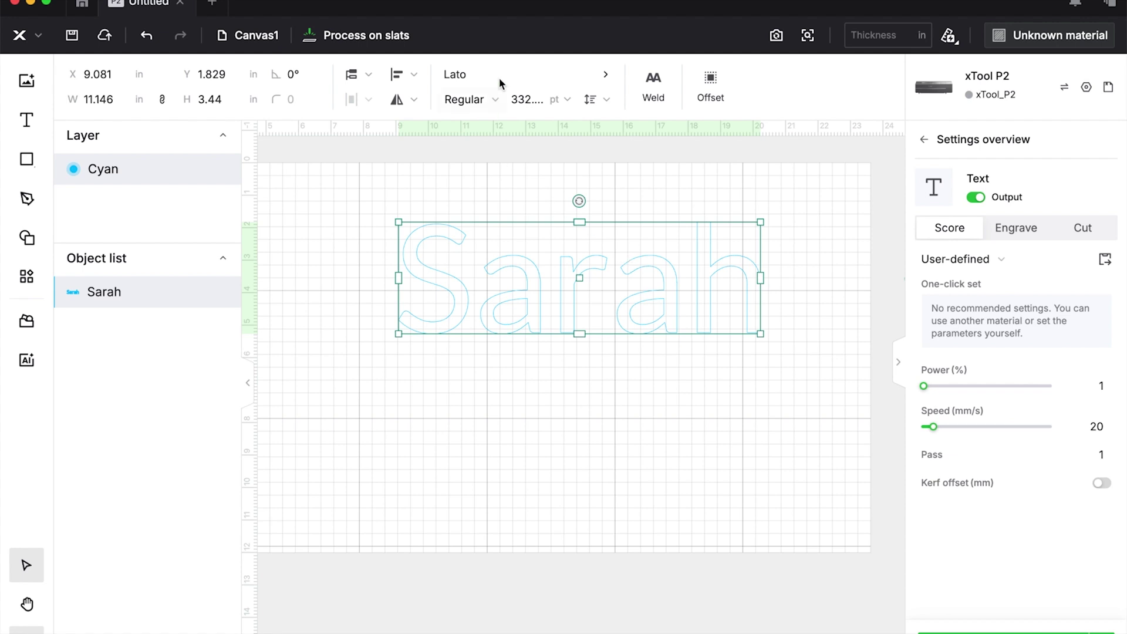
Change the Sarah text to the Lobster font
left_click(454, 75)
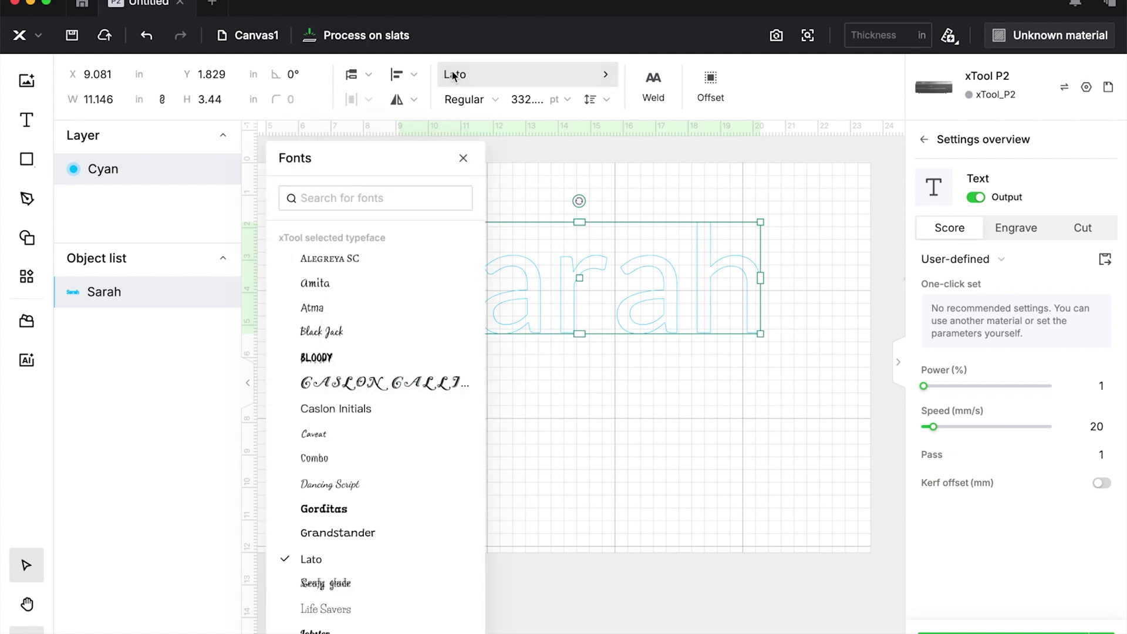
left_click(311, 628)
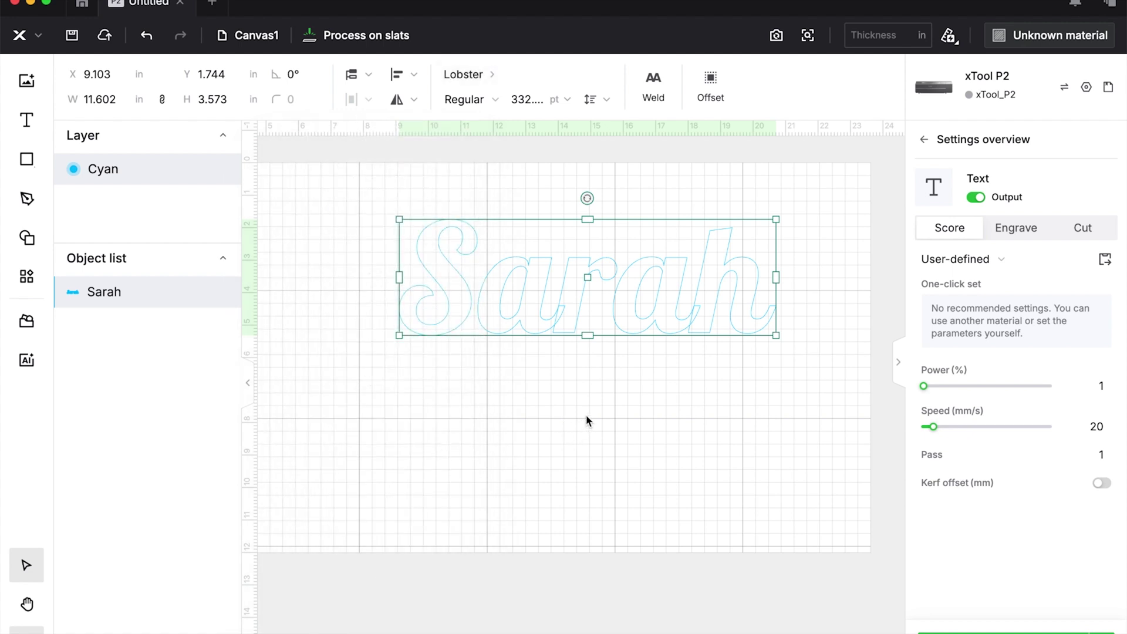
left_click(597, 431)
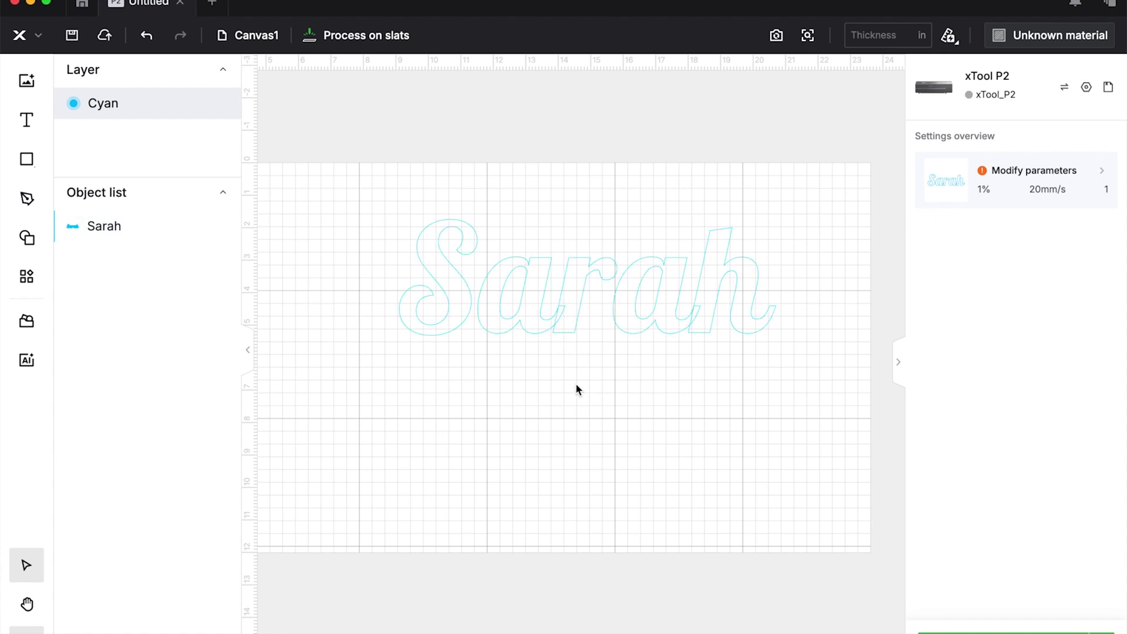
Duplicate the Sarah text and move the copy lower on the canvas
left_click(569, 297)
key("super+d")
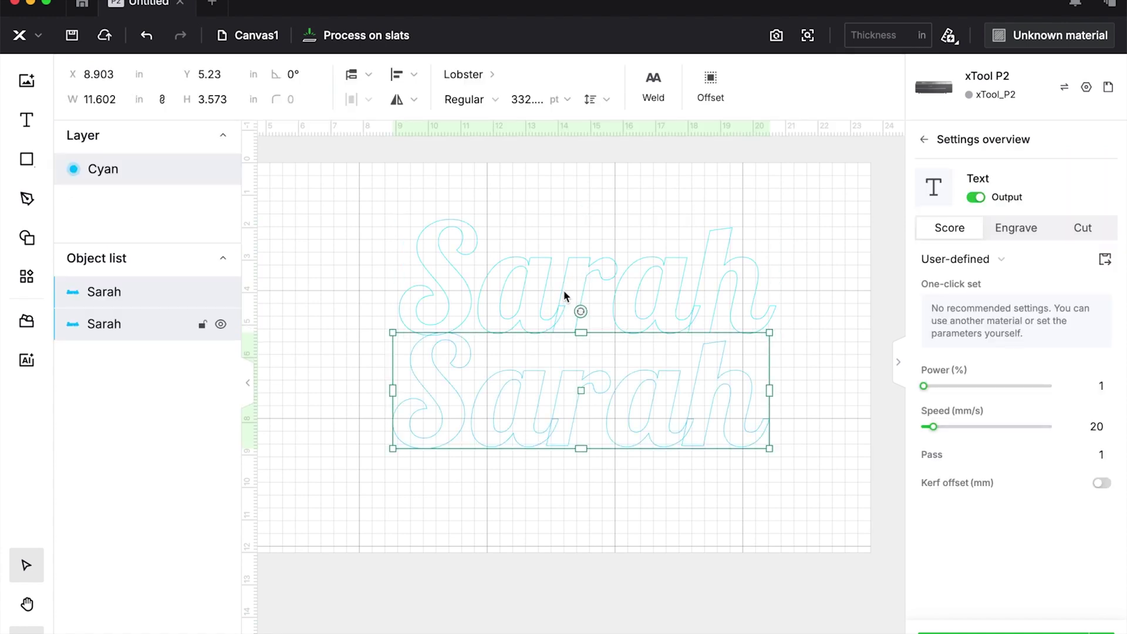
left_click_drag(570, 387, 569, 480)
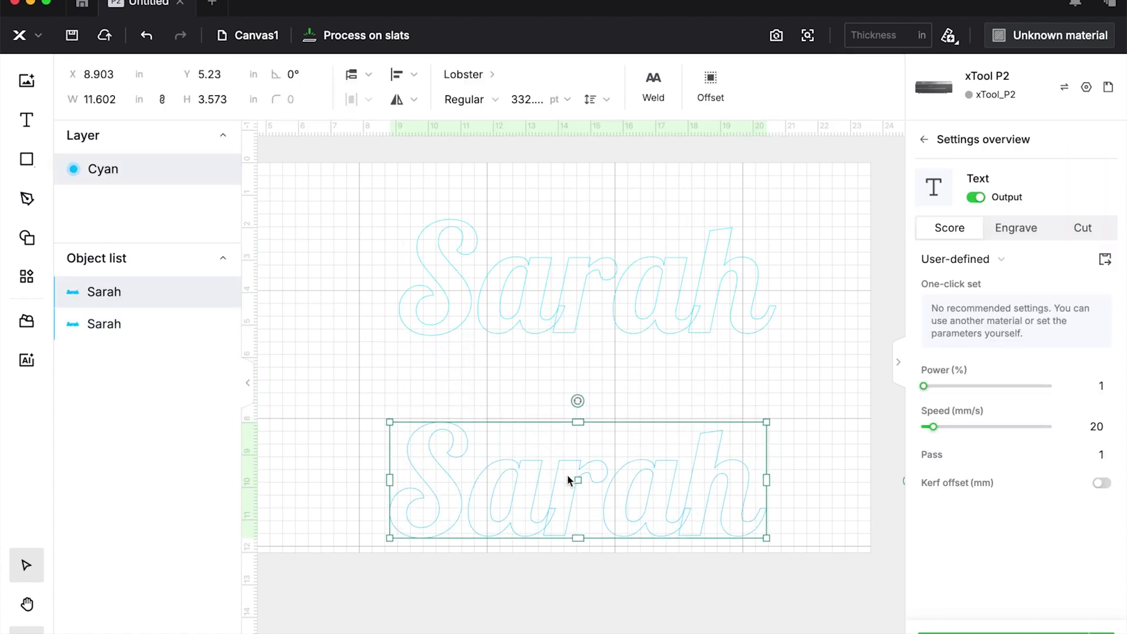
left_click(597, 360)
Set the top Sarah's letter spacing to -0.7 after trying -0.65, 0 and 2
left_click(583, 312)
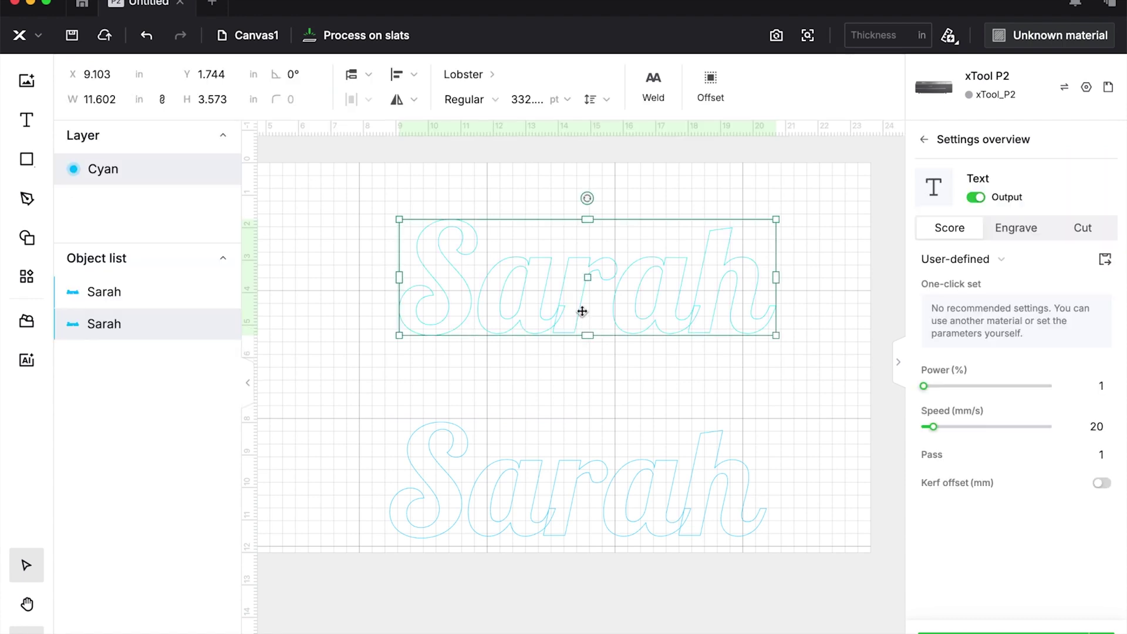
left_click(615, 105)
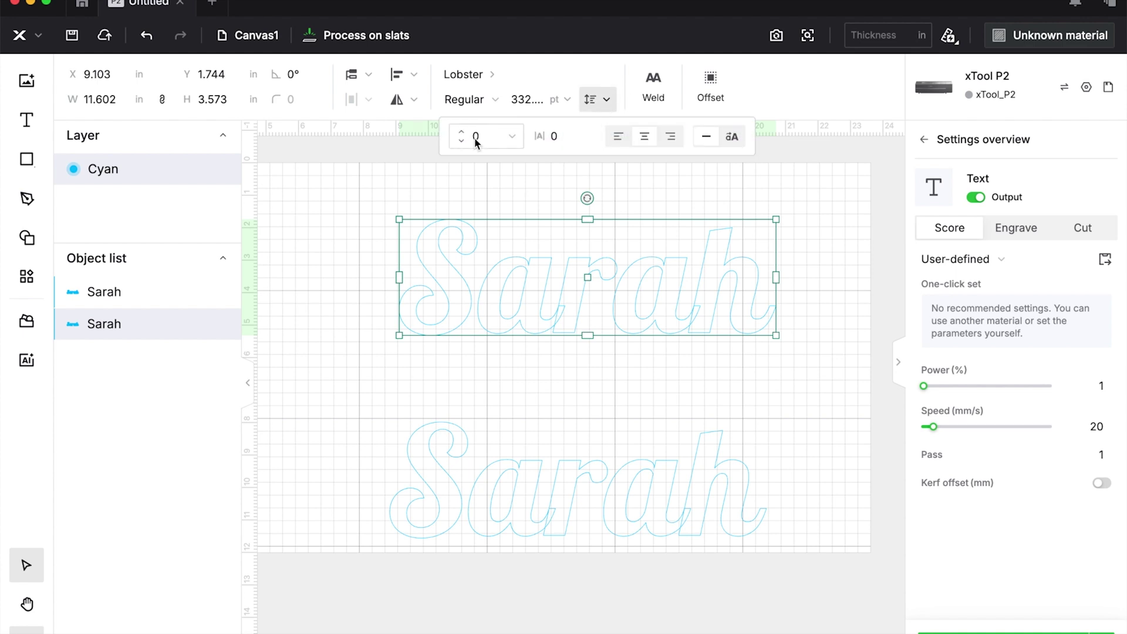
left_click(557, 140)
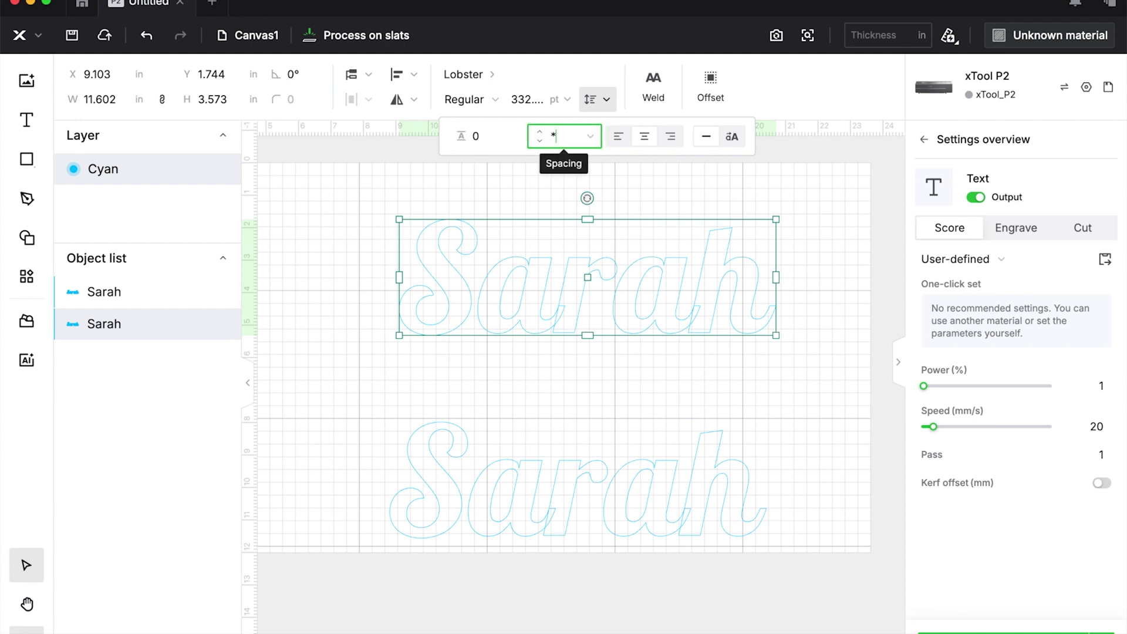
key("BackSpace")
type("-0.")
type("65")
key("Return")
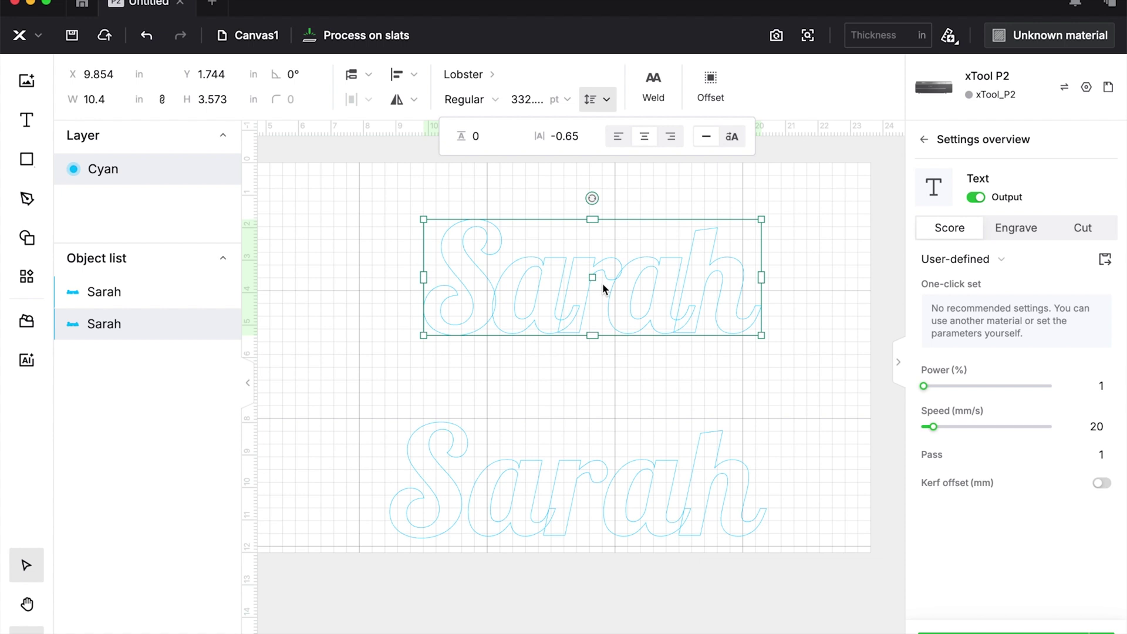
type("0")
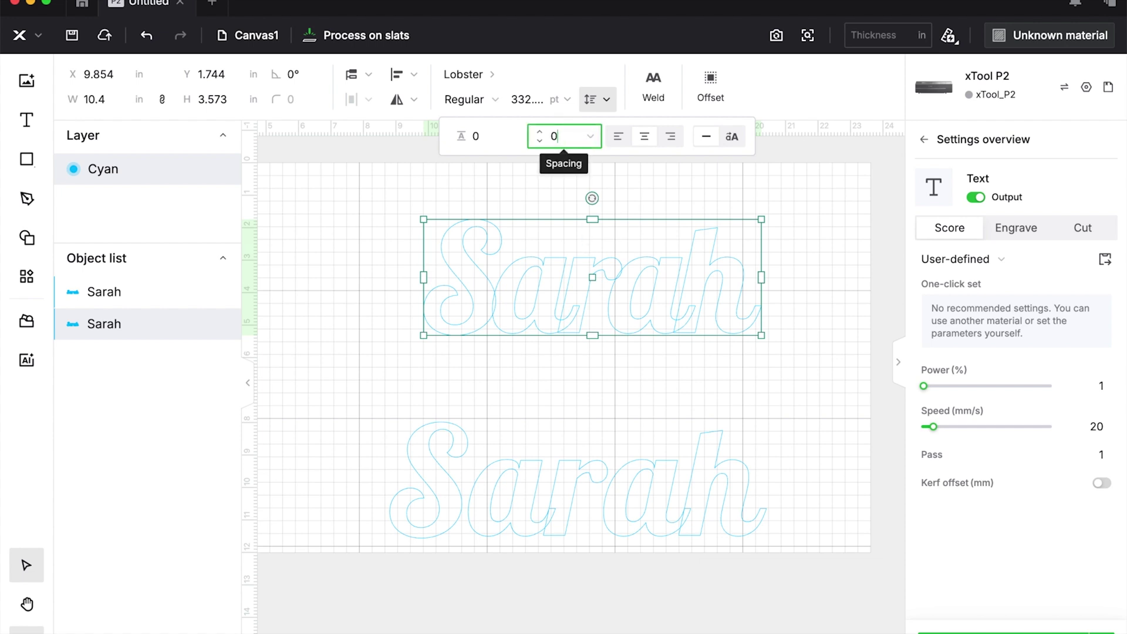
key("Return")
type("2")
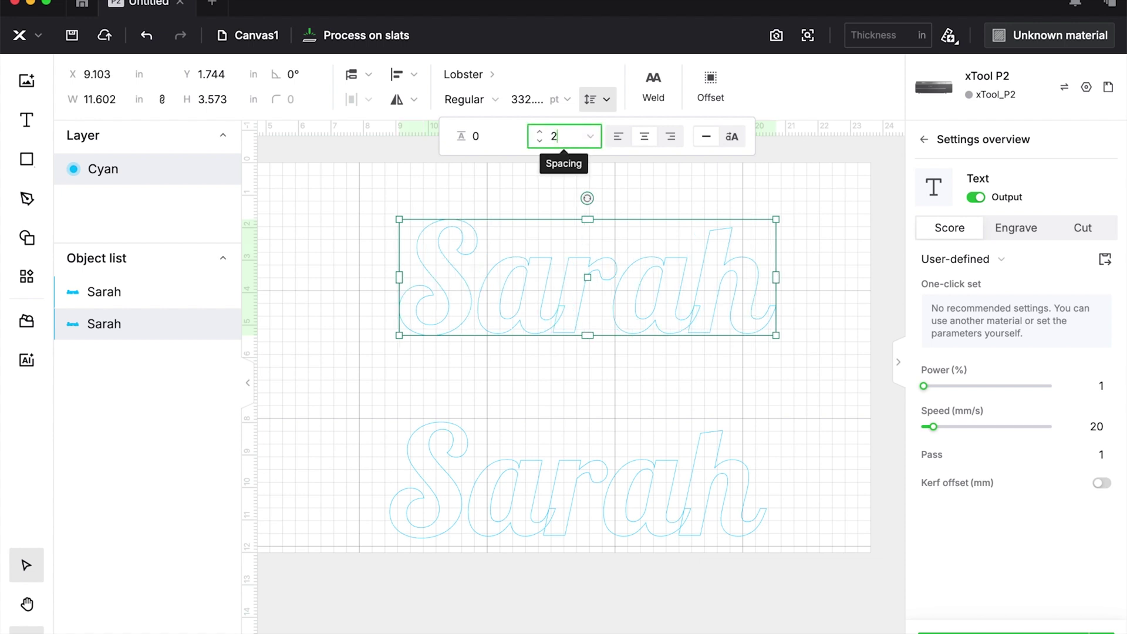
key("Return")
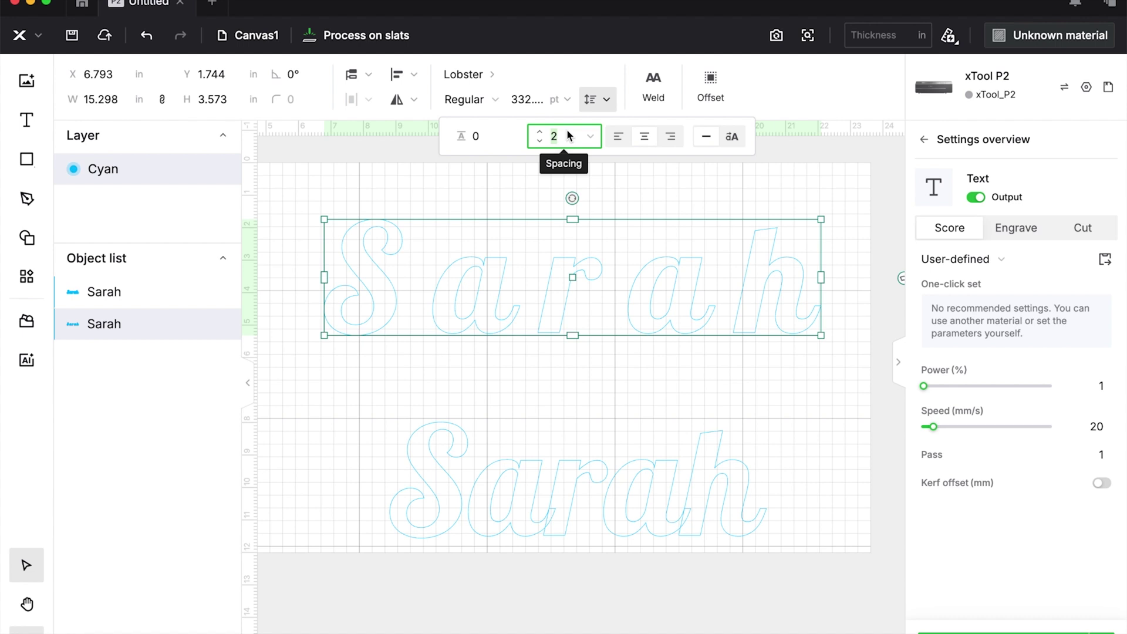
type("-0.7")
key("Return")
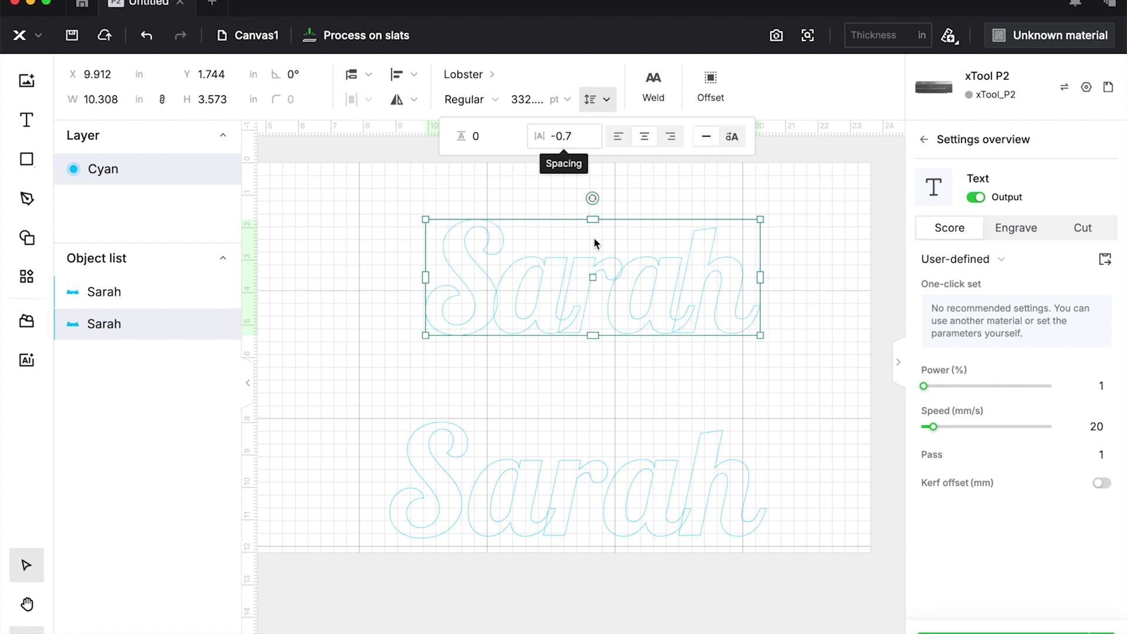
left_click(573, 369)
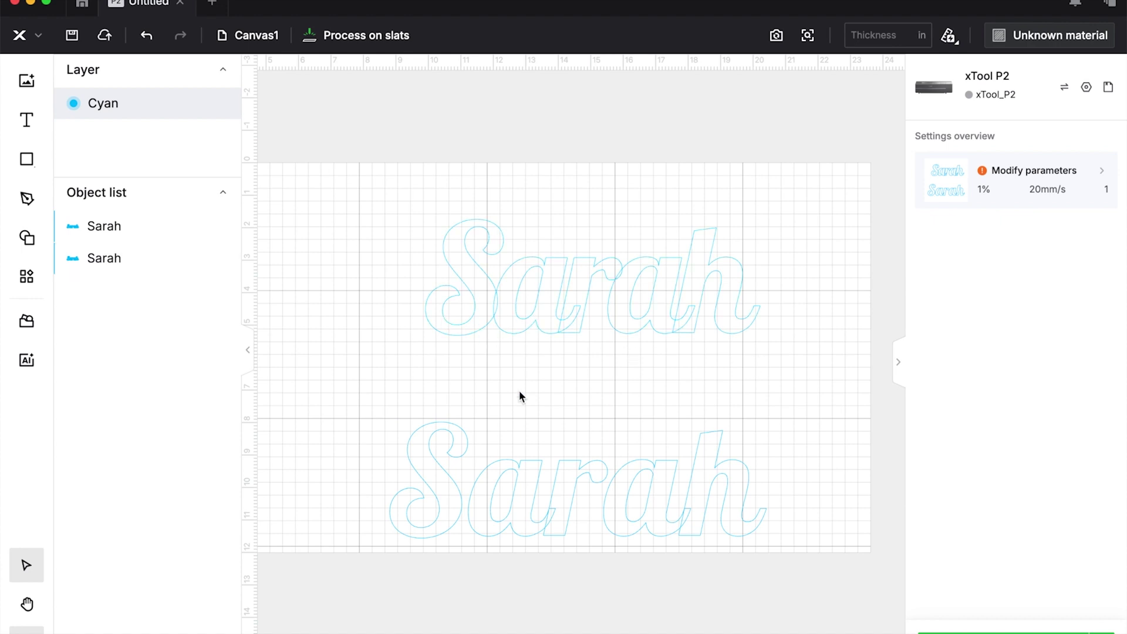
Merge the top Sarah's letters into one outline, briefly editing its text but keeping 'Sarah'
left_click(508, 302)
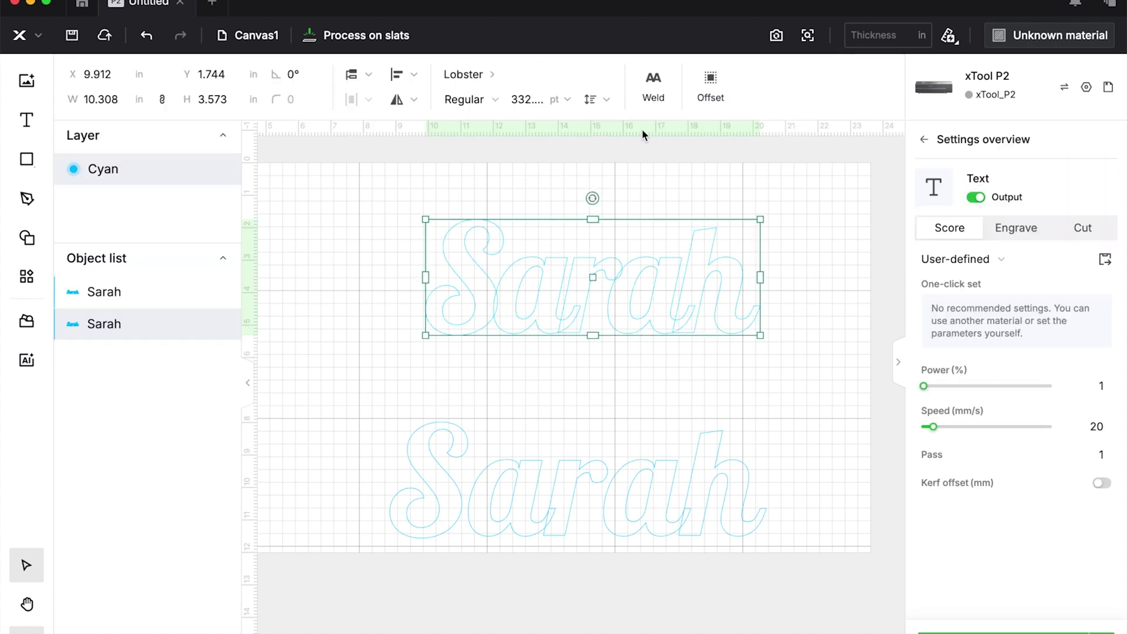
left_click(664, 102)
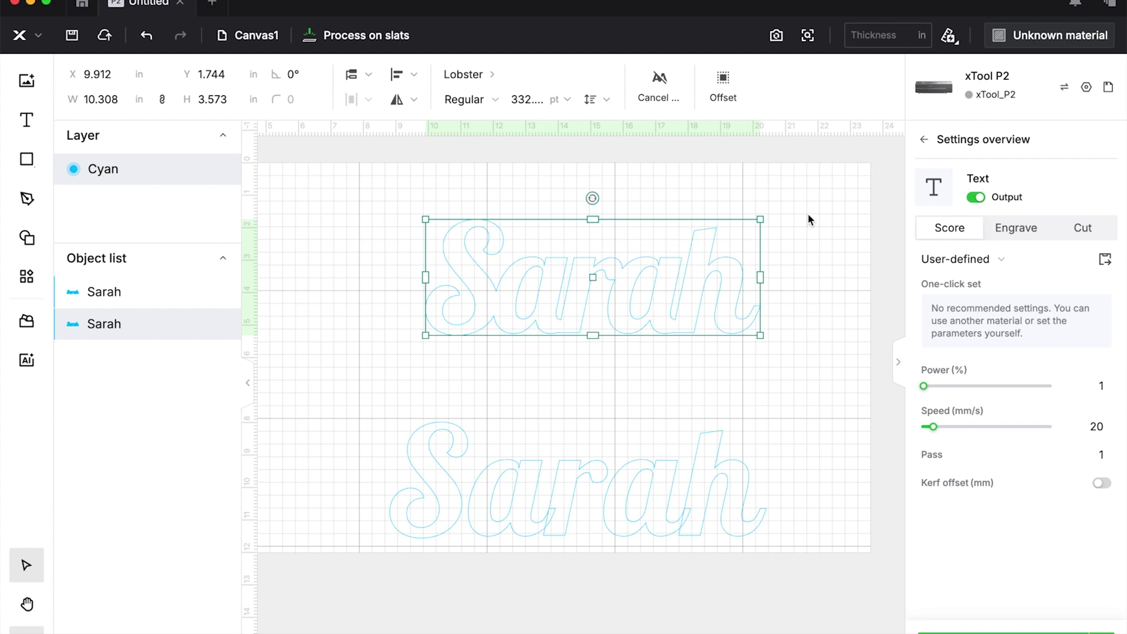
double_click(626, 317)
key("BackSpace")
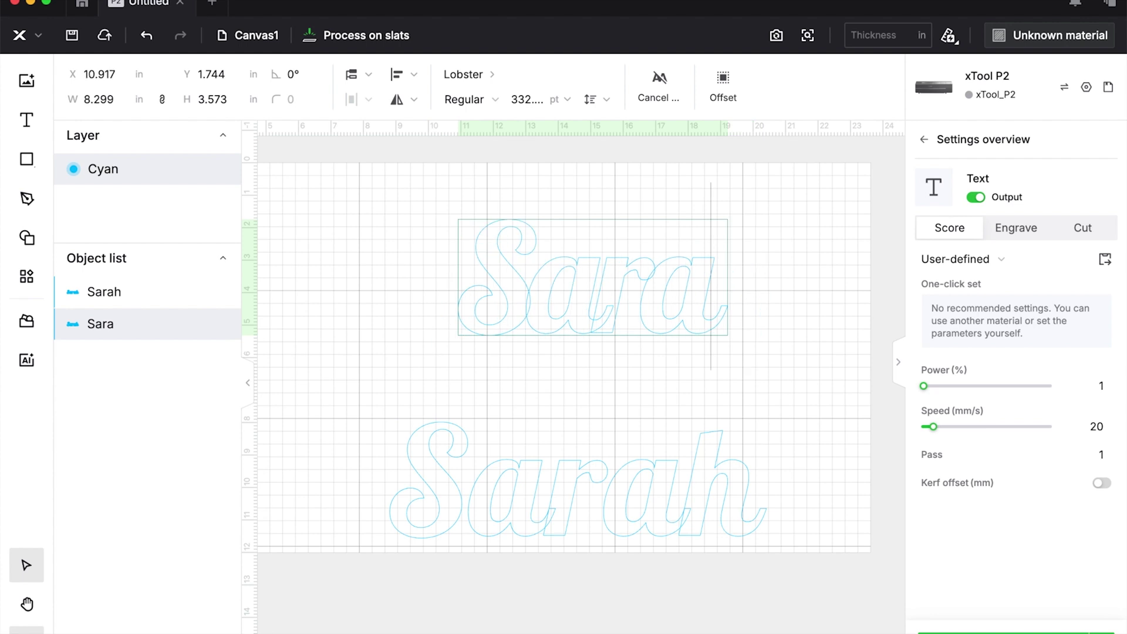
left_click(682, 405)
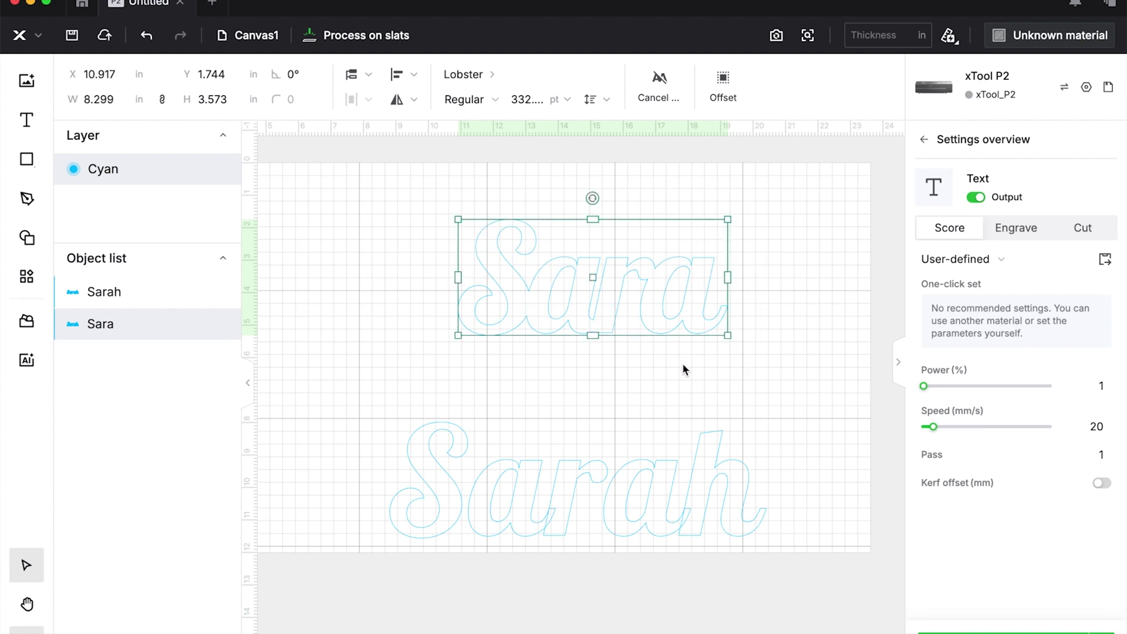
double_click(664, 307)
type("h")
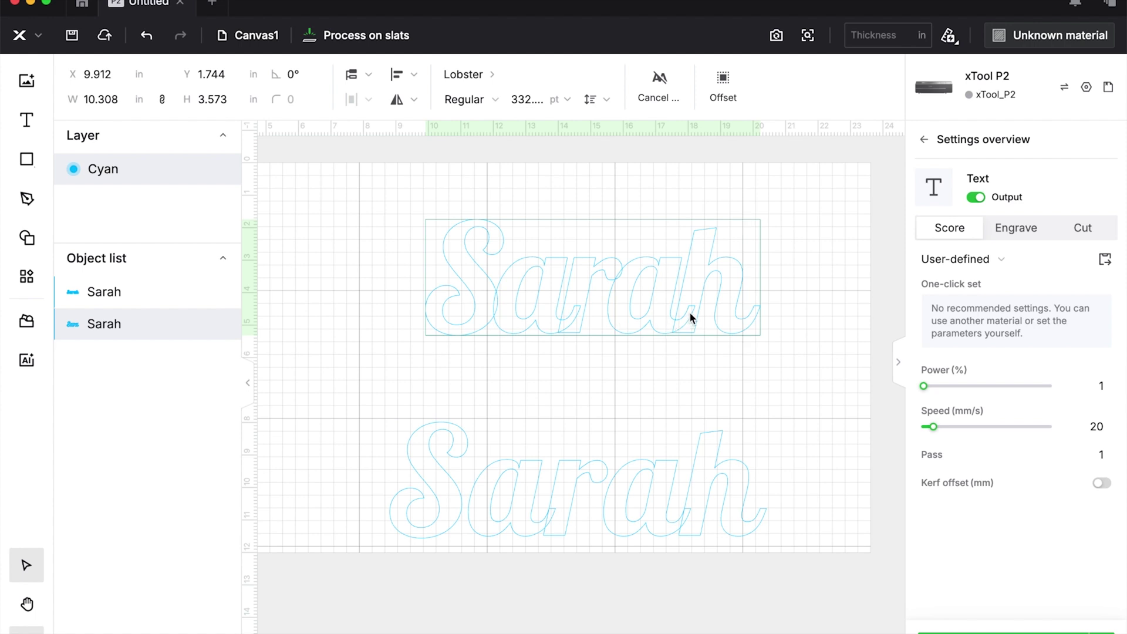
left_click(681, 365)
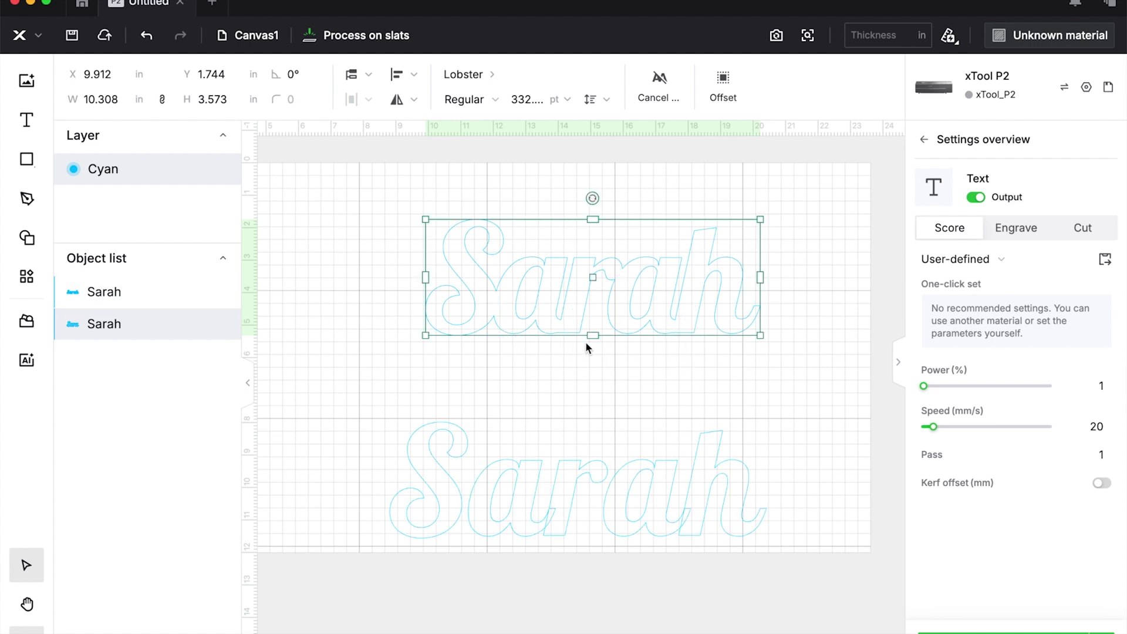
Set the top Sarah to cut, move it top right, and raise the other copy
left_click(1097, 227)
left_click_drag(683, 290, 779, 220)
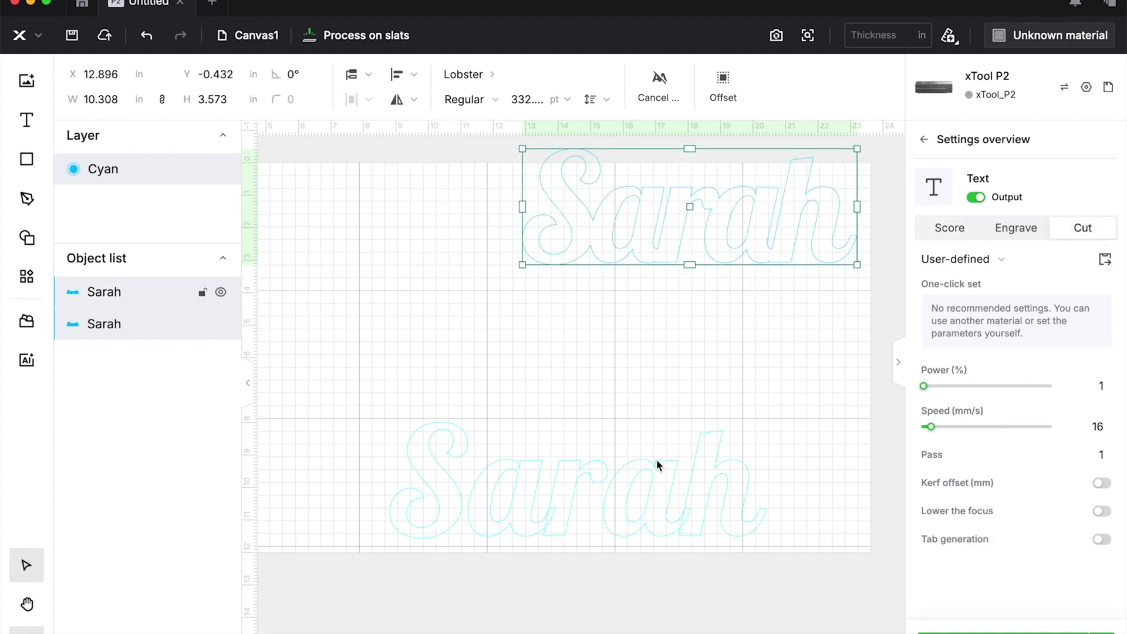
left_click_drag(640, 484, 634, 352)
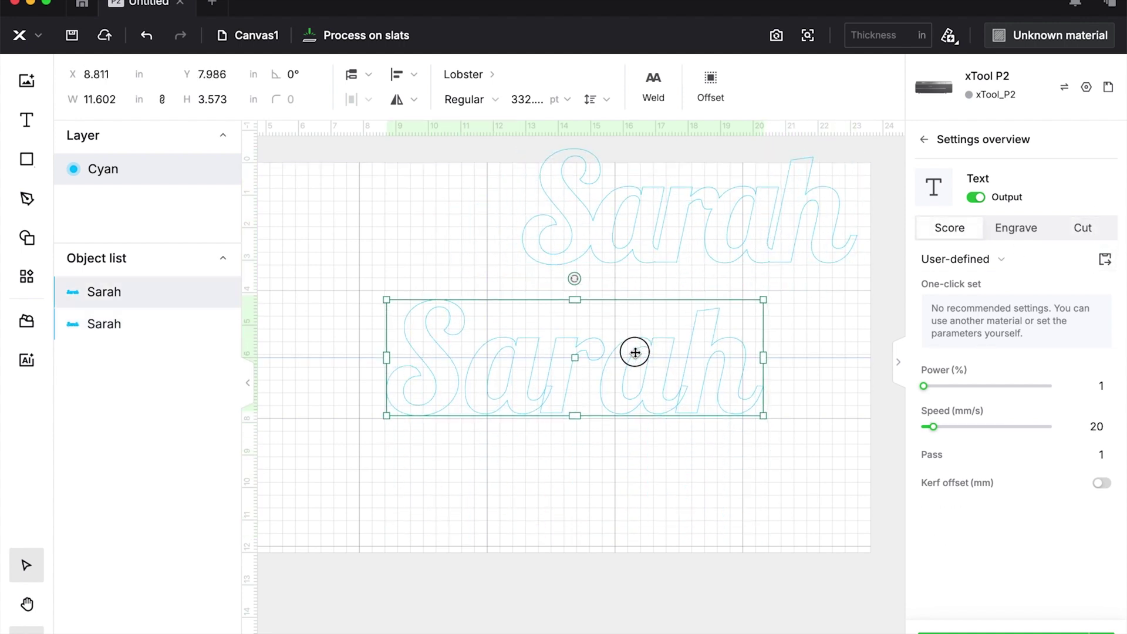
left_click(642, 478)
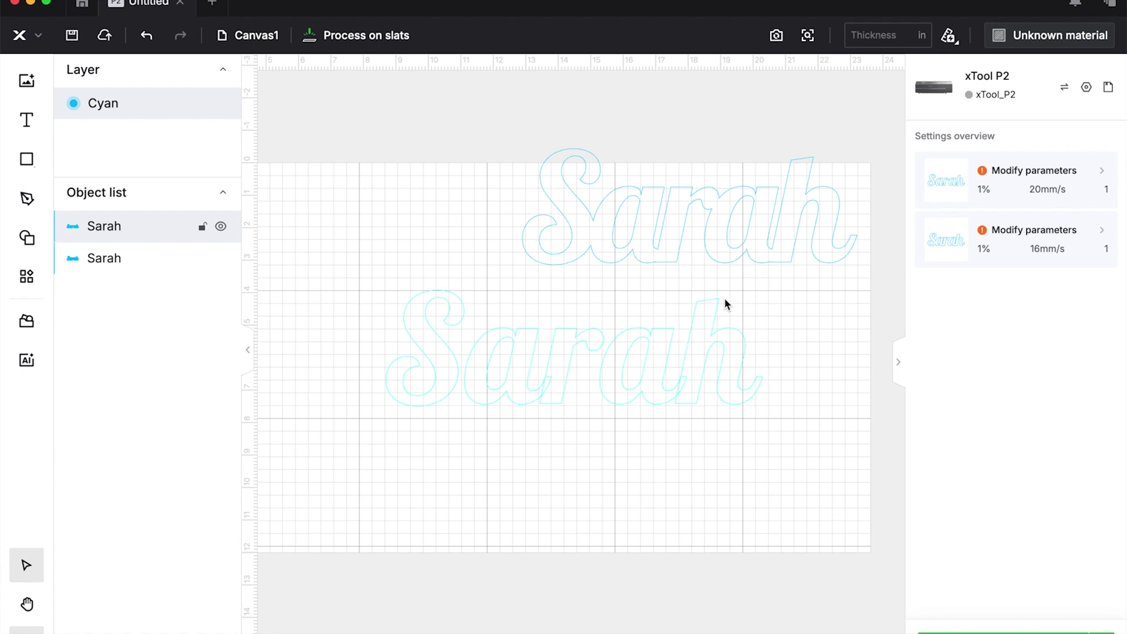
Duplicate the middle Sarah and edit the copy down to just 'S'
left_click(542, 368)
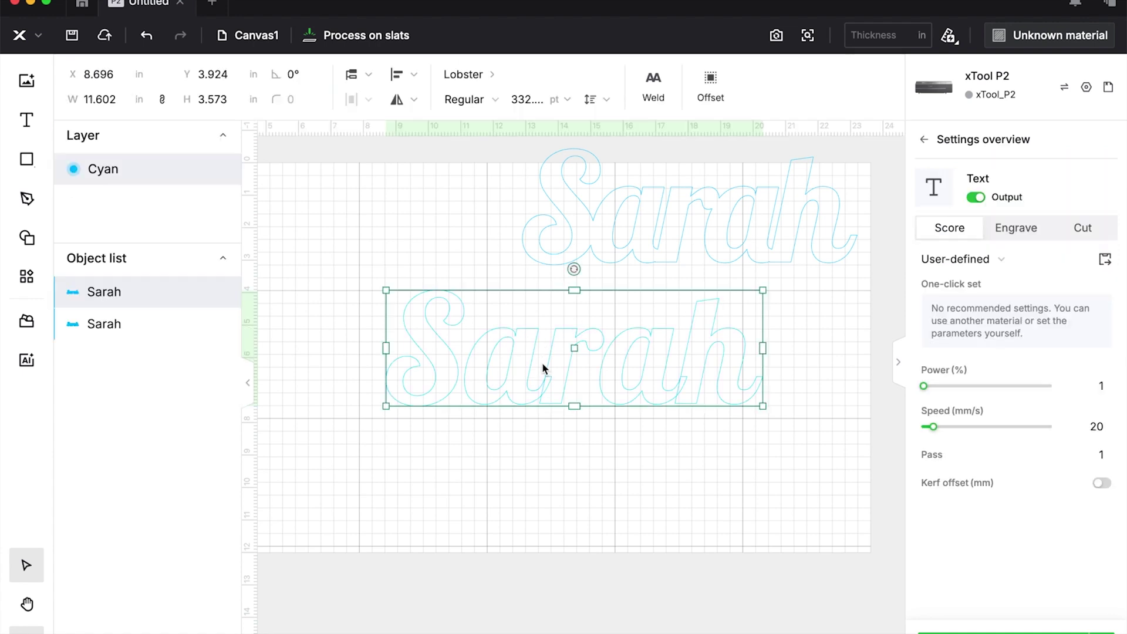
key("super+d")
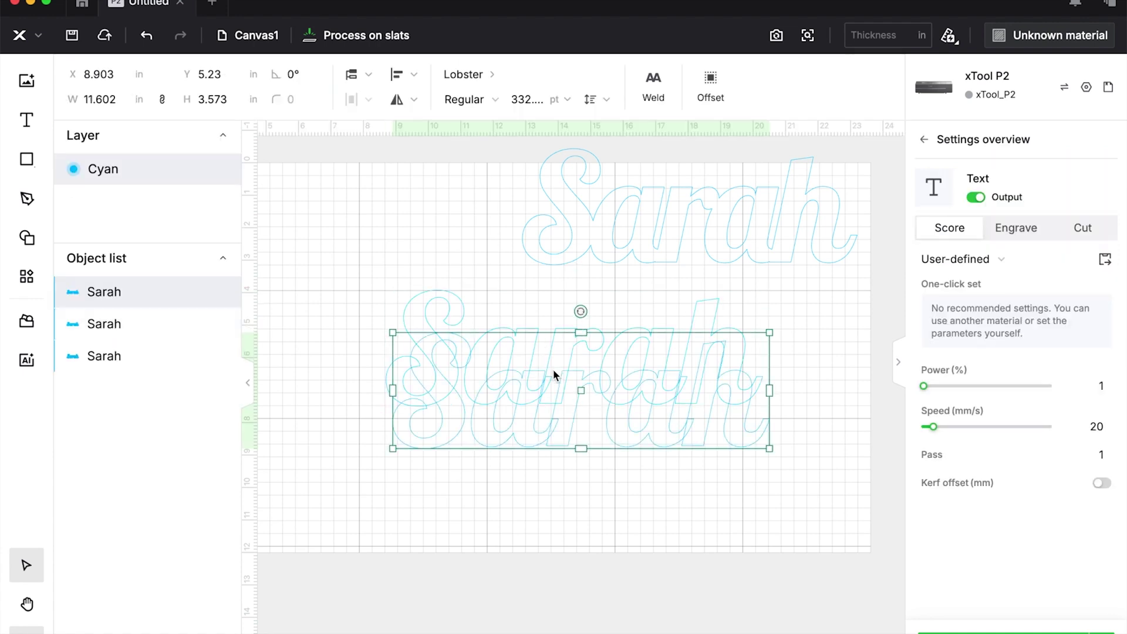
left_click_drag(541, 402, 523, 523)
double_click(455, 521)
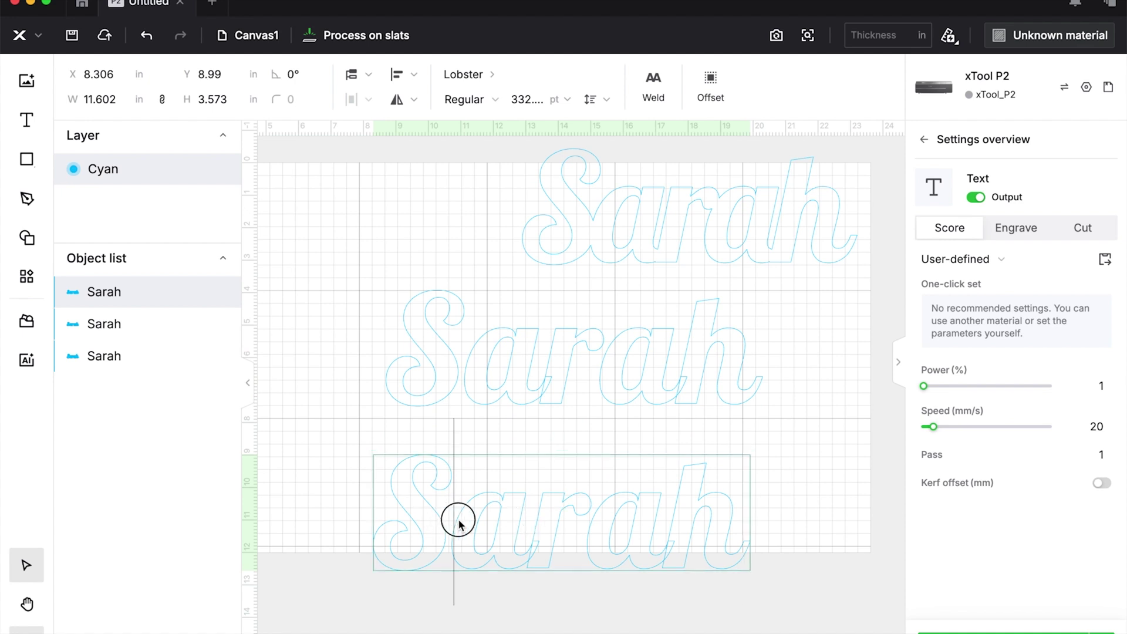
left_click_drag(455, 521, 801, 538)
key("BackSpace")
key("Escape")
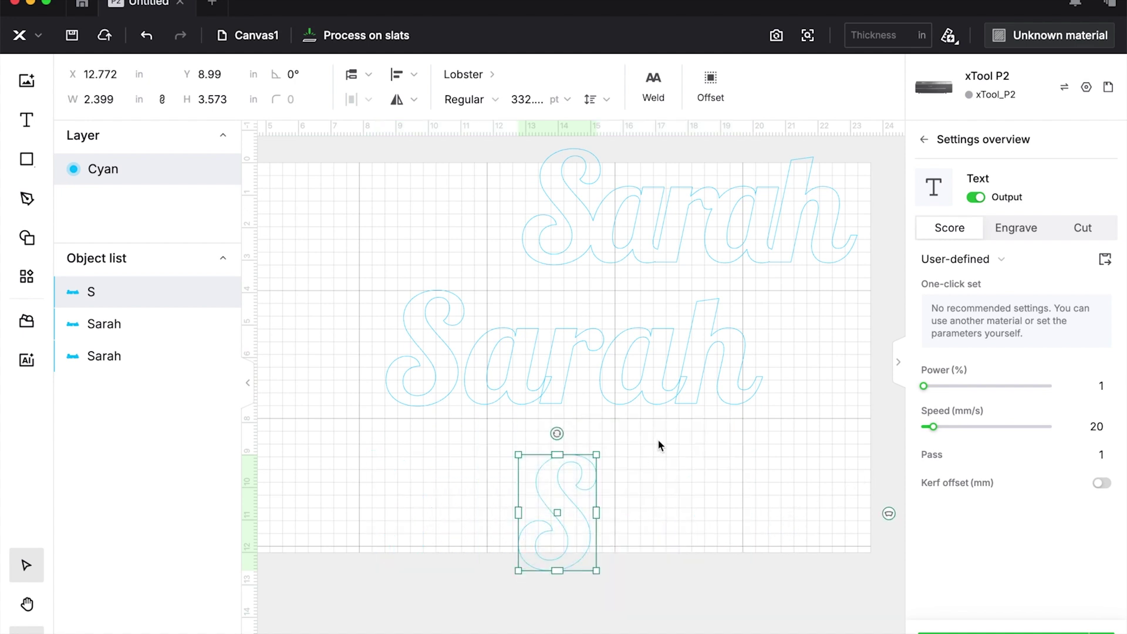
Edit the middle Sarah to 'arah' and set its letter spacing to -0.7
left_click(601, 397)
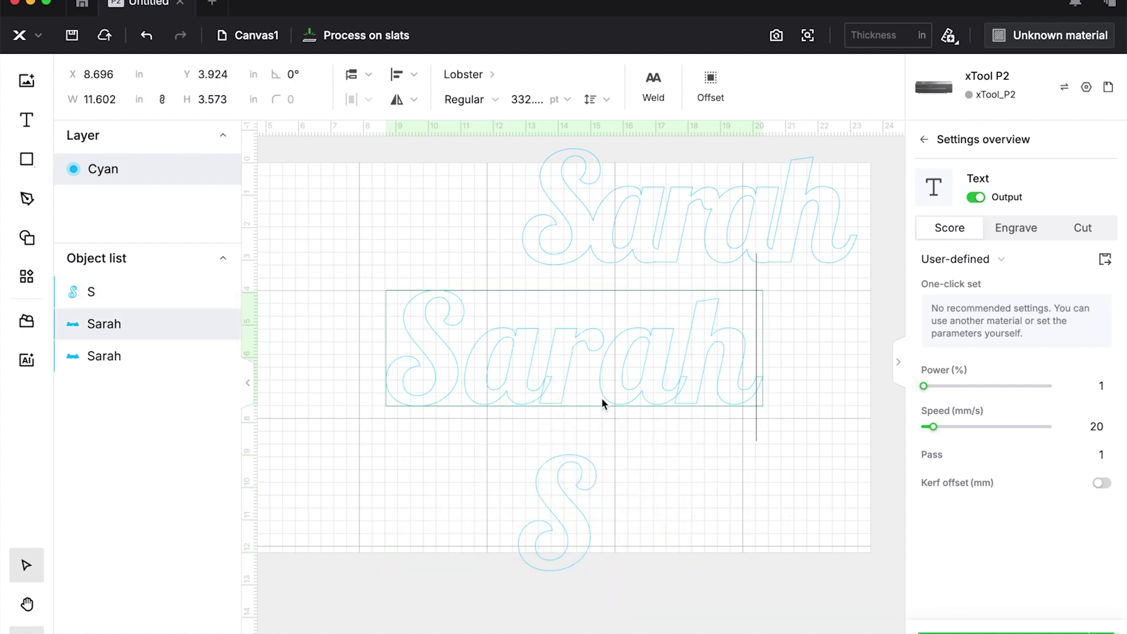
double_click(469, 366)
key("BackSpace")
key("Escape")
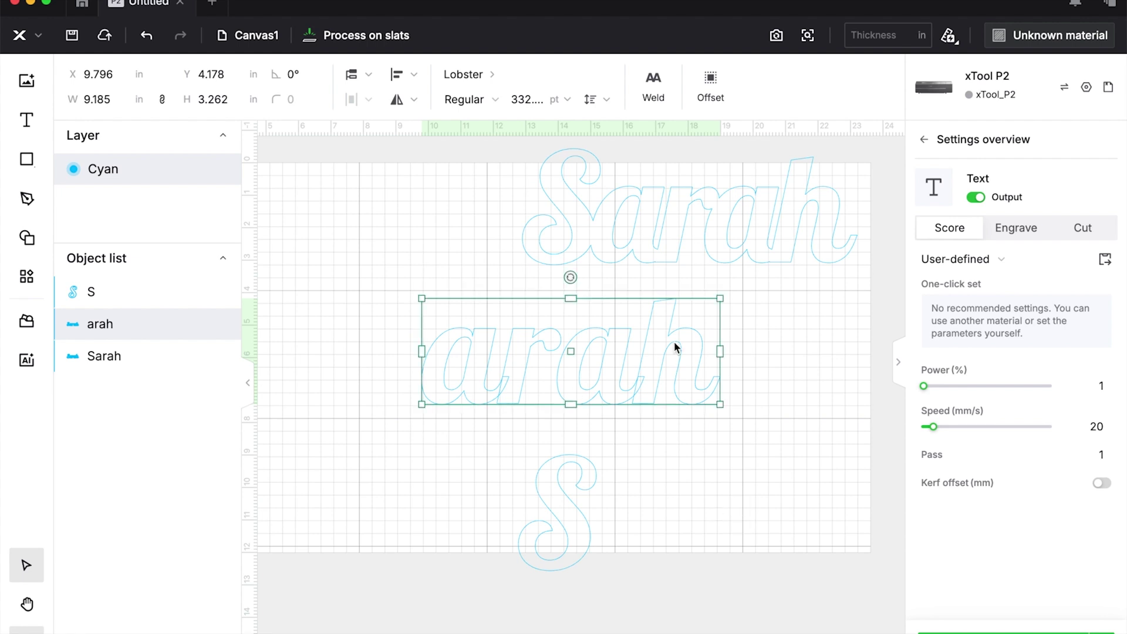
left_click(608, 103)
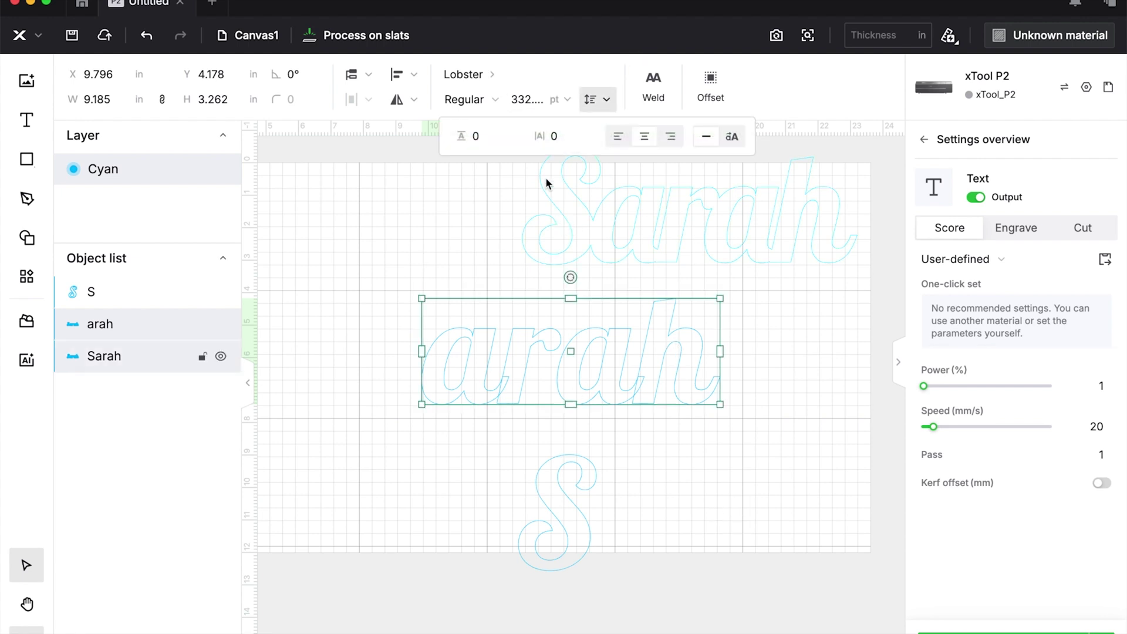
type("-0.7")
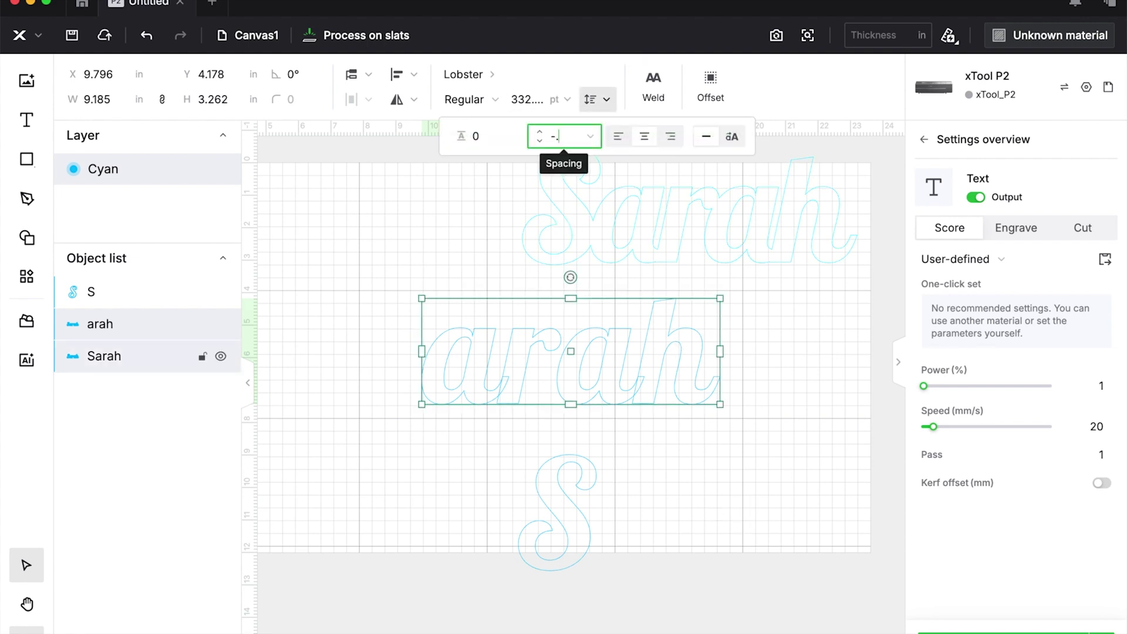
key("Return")
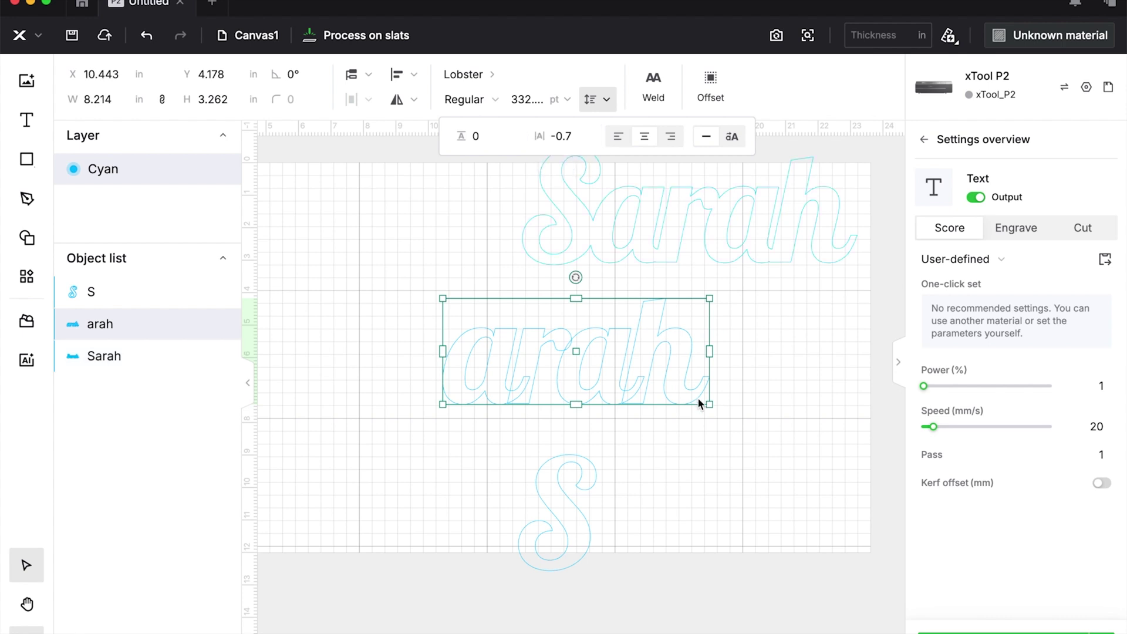
Place the S in front of arah and select both together
left_click_drag(656, 354, 787, 345)
left_click_drag(564, 529, 556, 367)
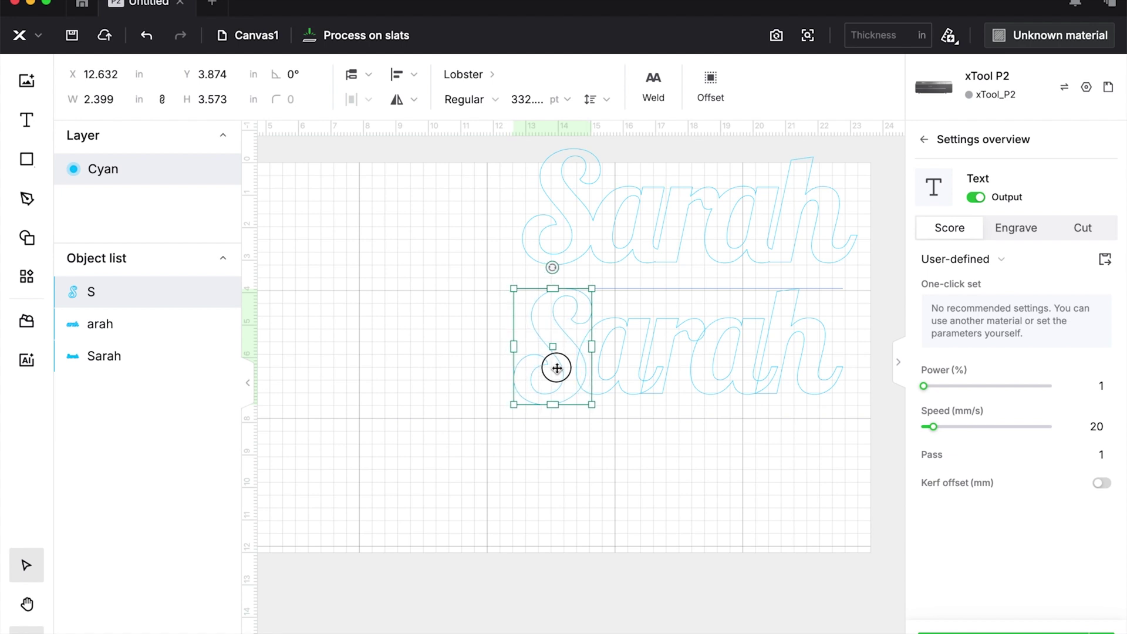
left_click(668, 387, "shift")
Nudge the S into place beside arah, then weld the arah letters into one outline
left_click_drag(668, 387, 641, 423)
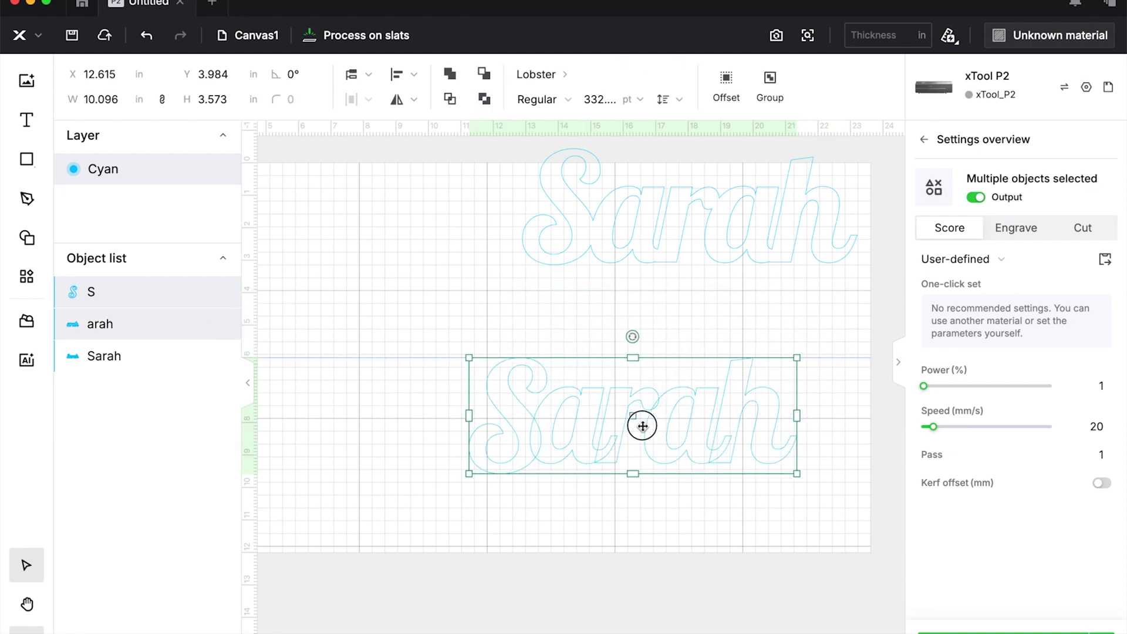
left_click(480, 382)
left_click(508, 403)
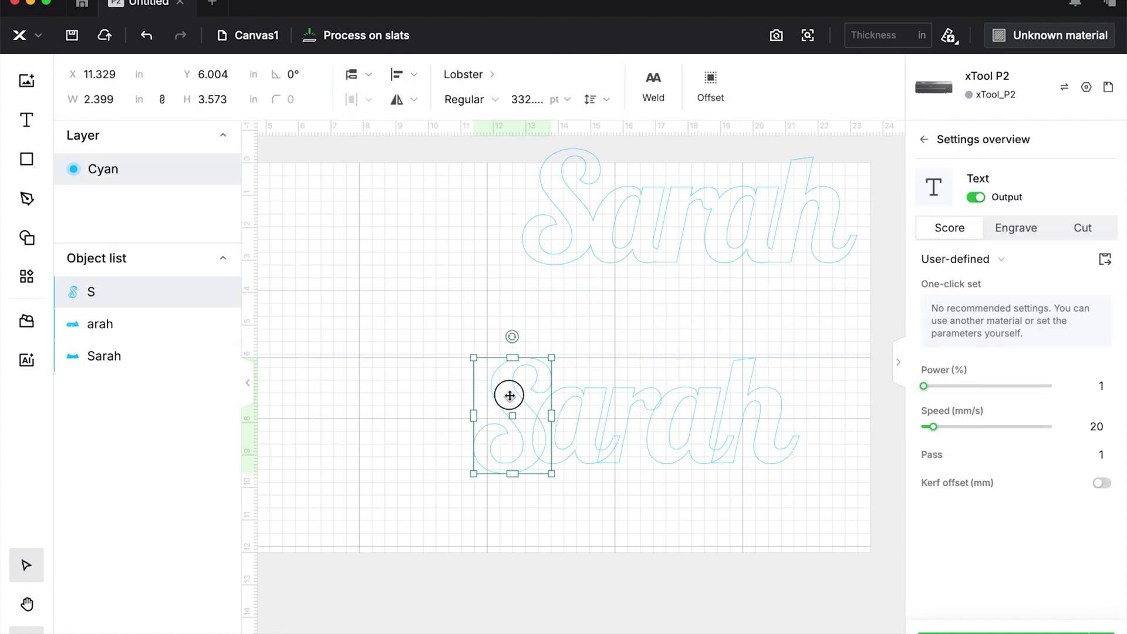
left_click_drag(509, 396, 512, 401)
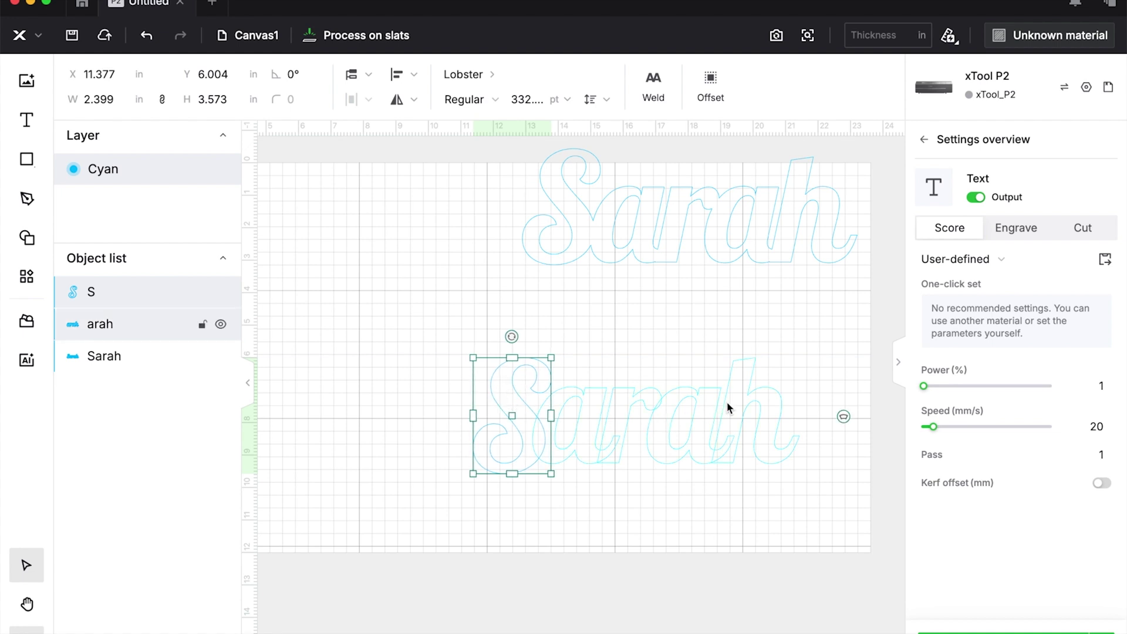
left_click(740, 432)
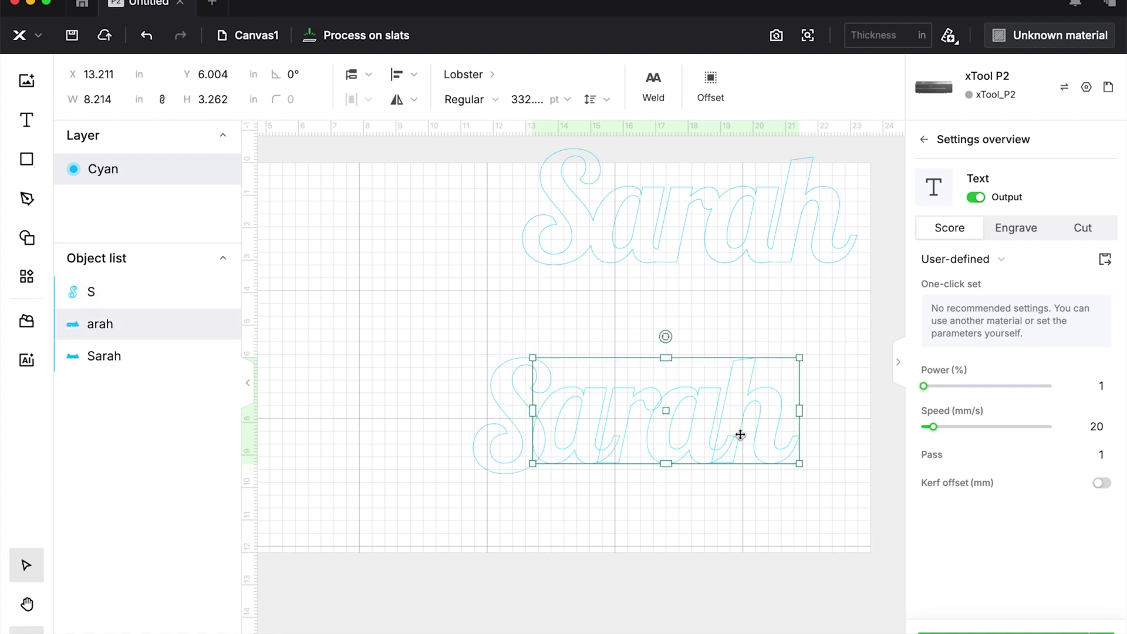
key("ctrl+shift+w")
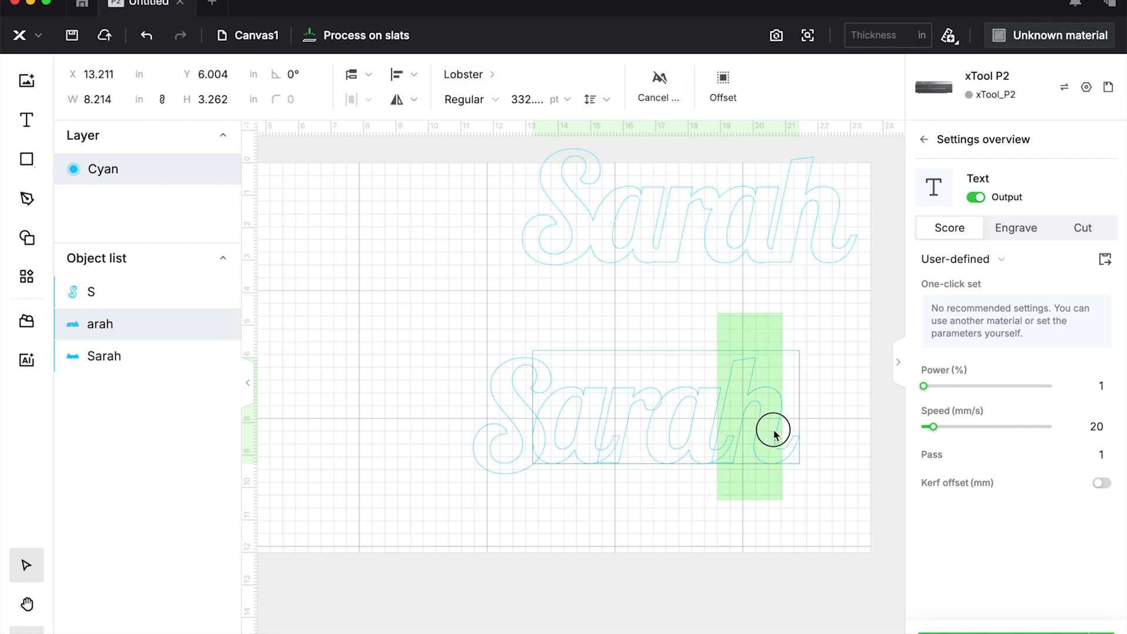
Weld the S and unite it with arah into one shape
left_click(486, 459)
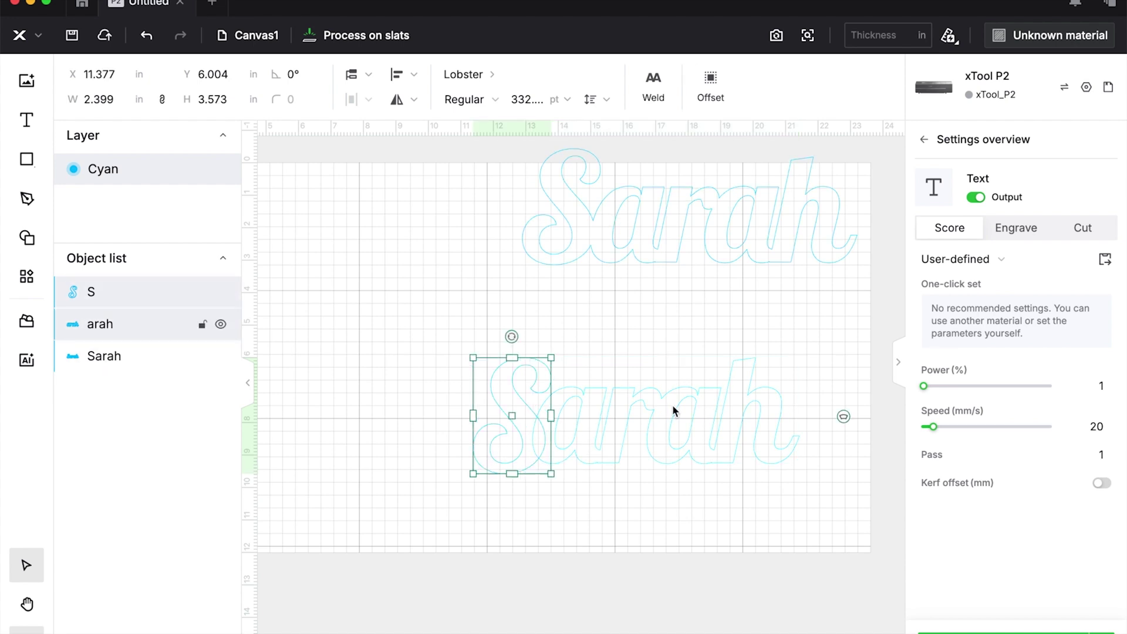
left_click(655, 83)
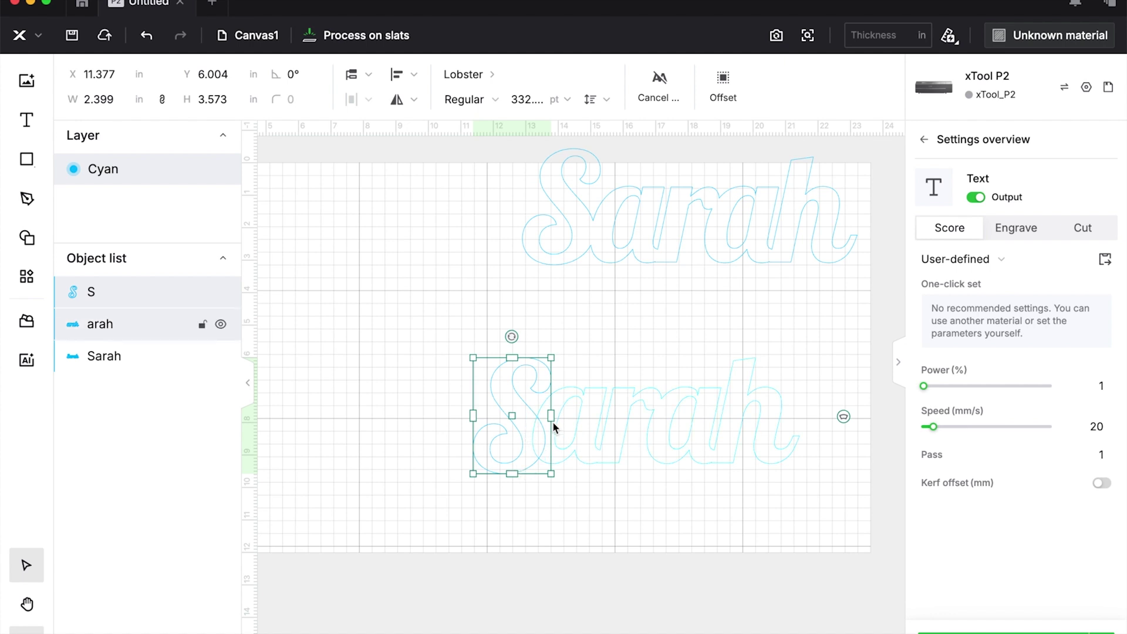
left_click(624, 434, "shift")
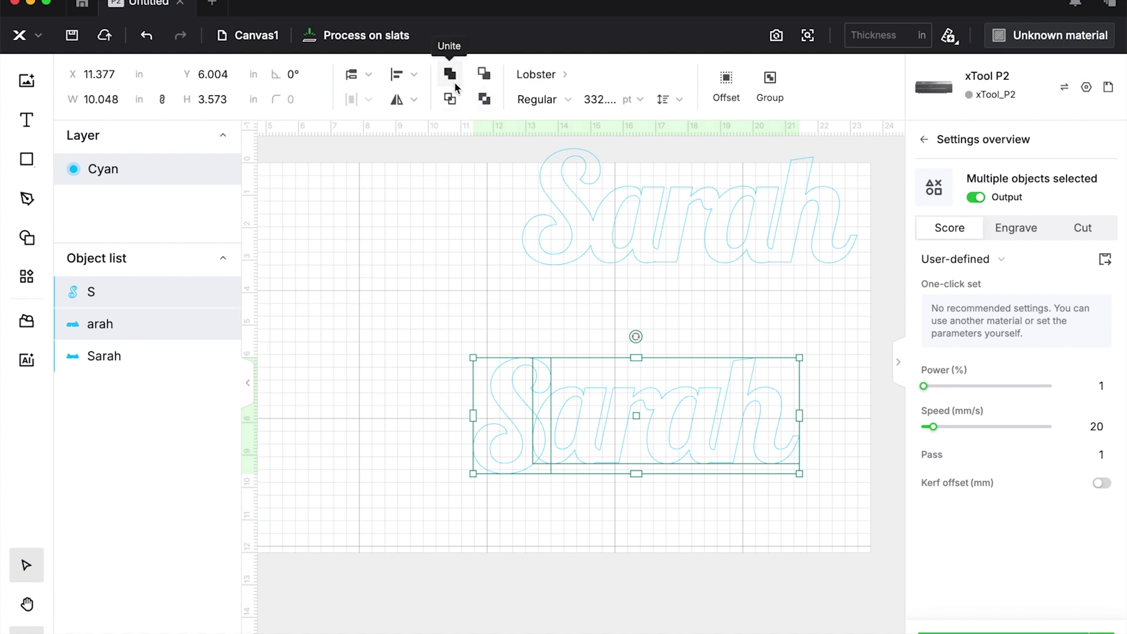
left_click(454, 82)
Move the cut Sarah down, inspect the united shape's anchor points, then delete that shape
left_click_drag(666, 239, 633, 306)
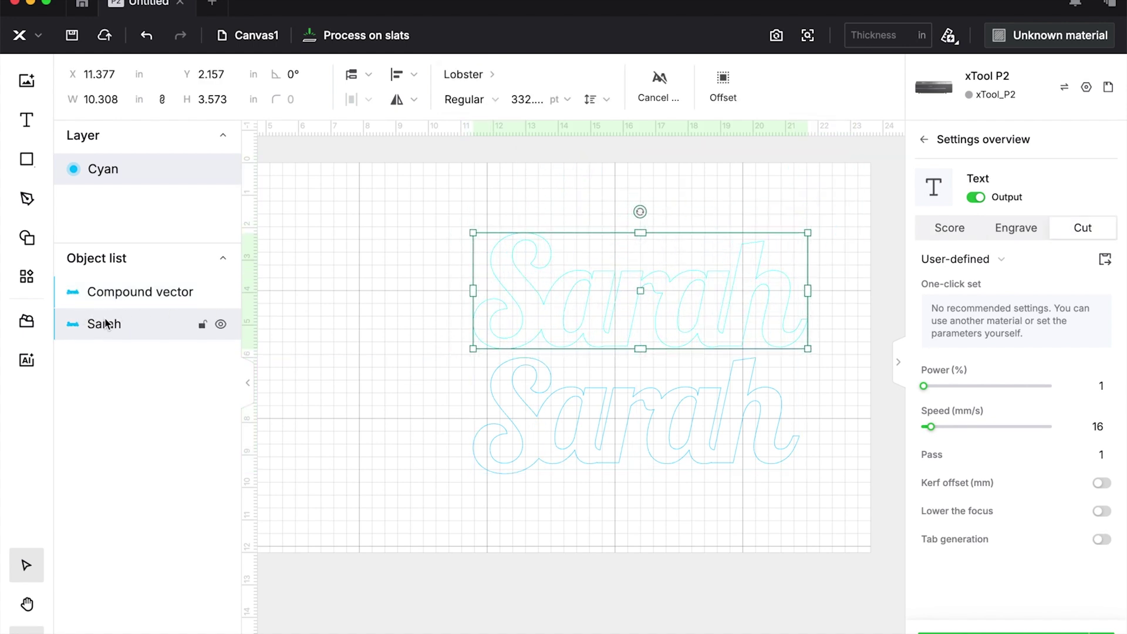
left_click_drag(609, 294, 573, 303)
left_click(556, 433)
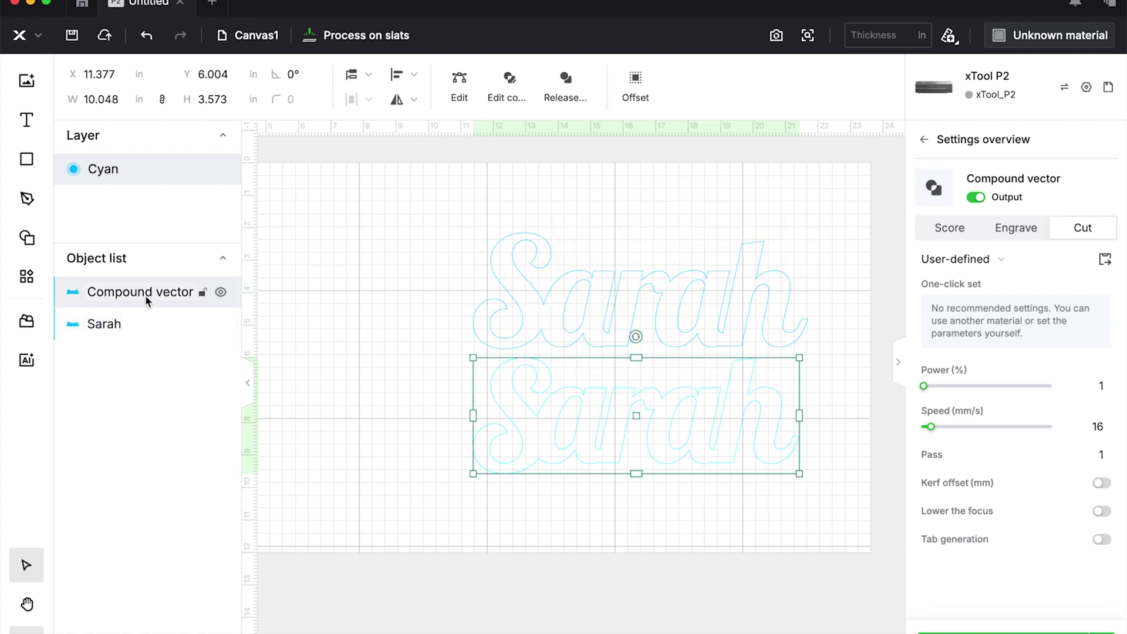
left_click(669, 442)
double_click(669, 442)
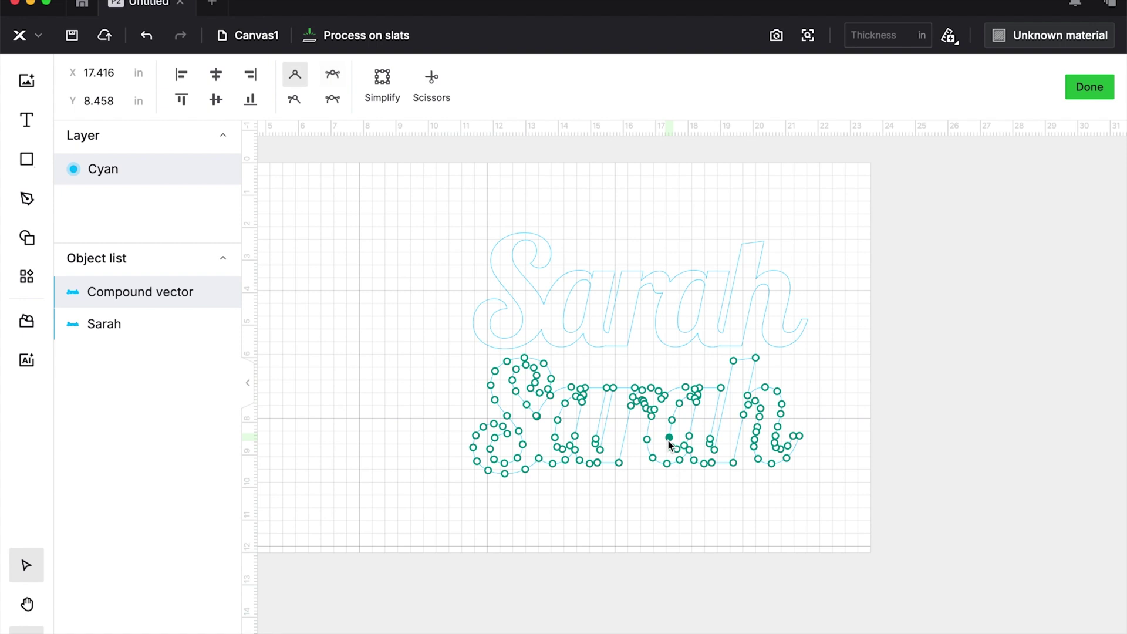
left_click(1088, 93)
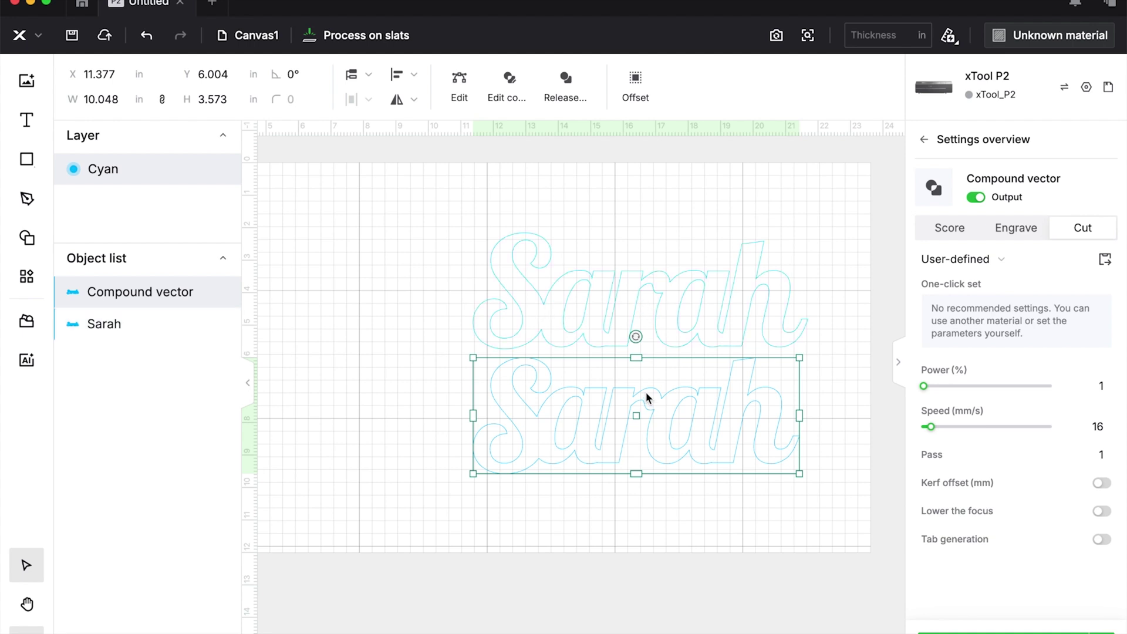
key("Delete")
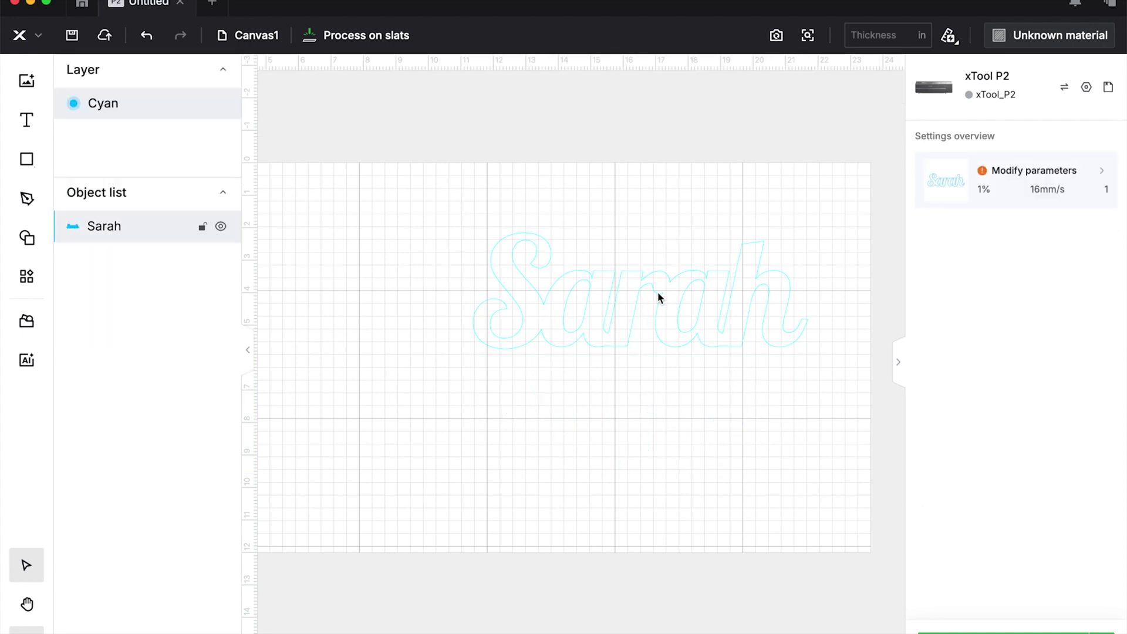
Shift Sarah left and down and set it to engrave at 1% power, 80 mm/s
left_click_drag(646, 323, 604, 333)
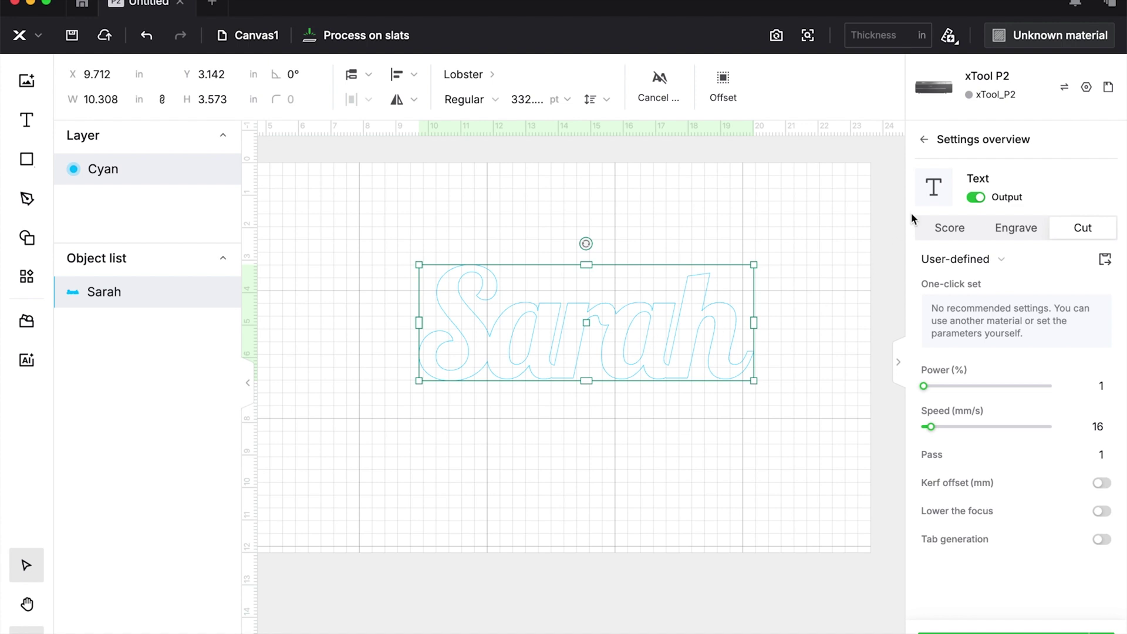
left_click(1036, 232)
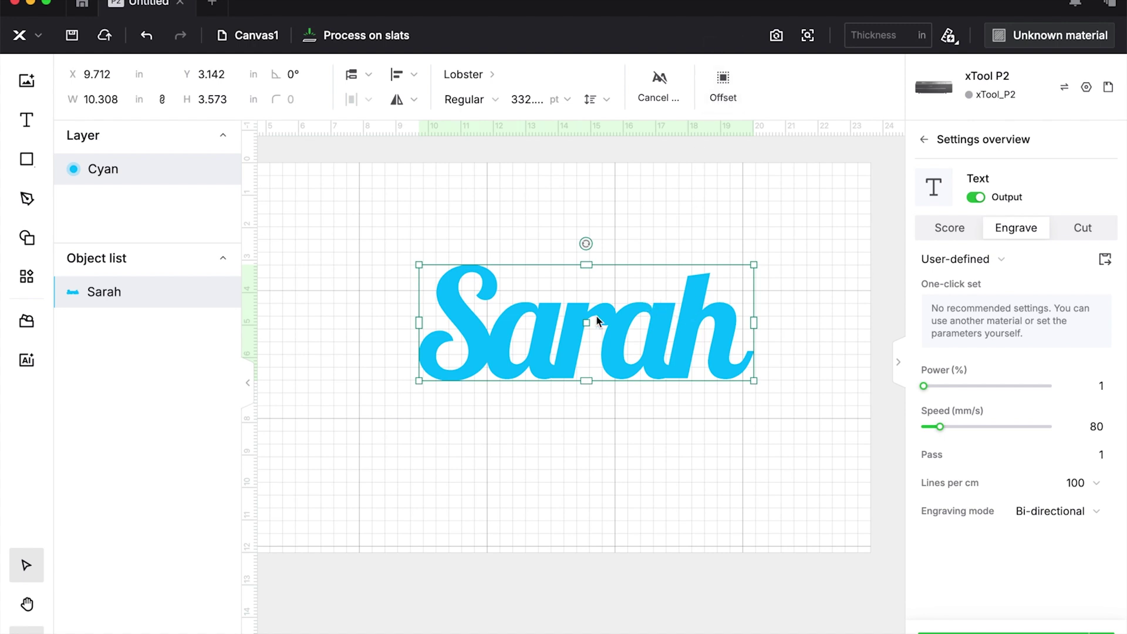
Create an external offset outline of 0.28 in around the Sarah text
left_click(732, 81)
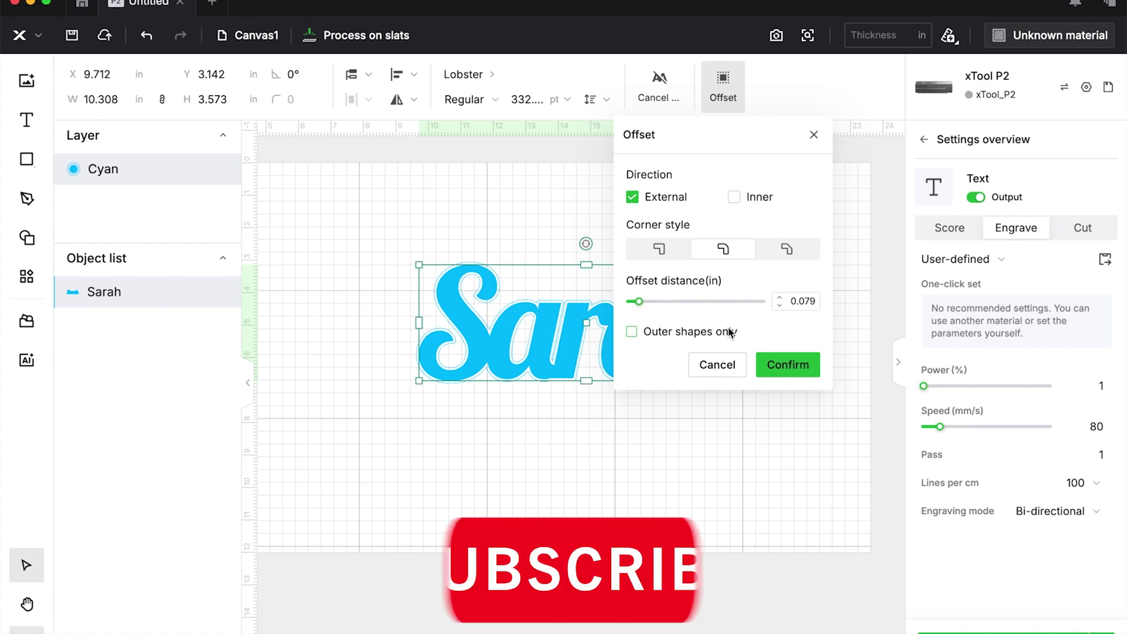
left_click(781, 365)
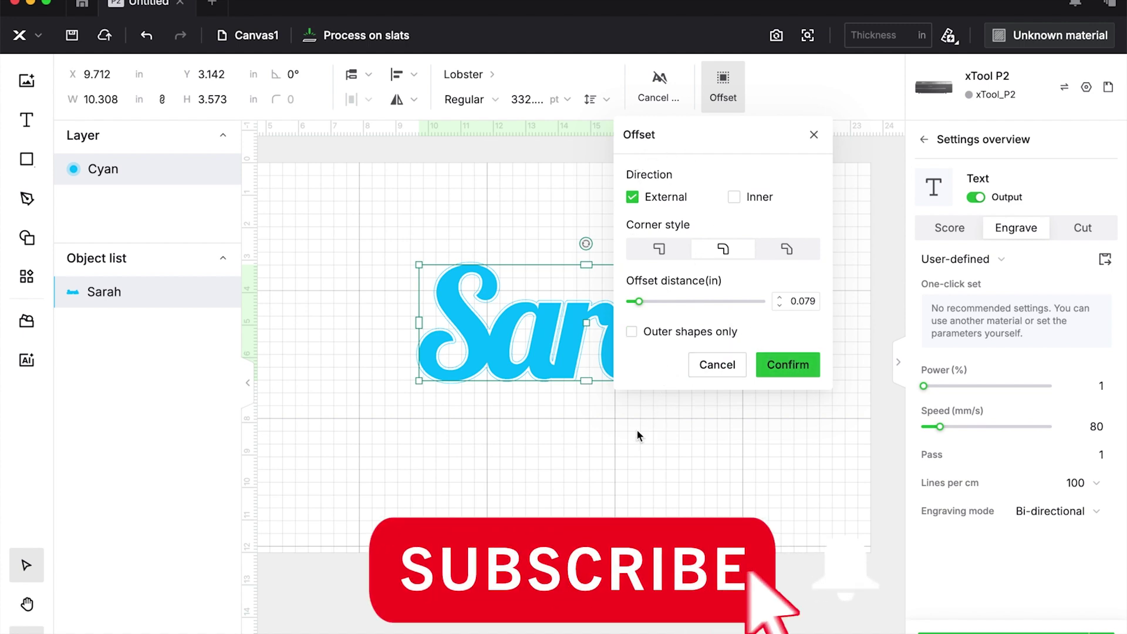
left_click(715, 98)
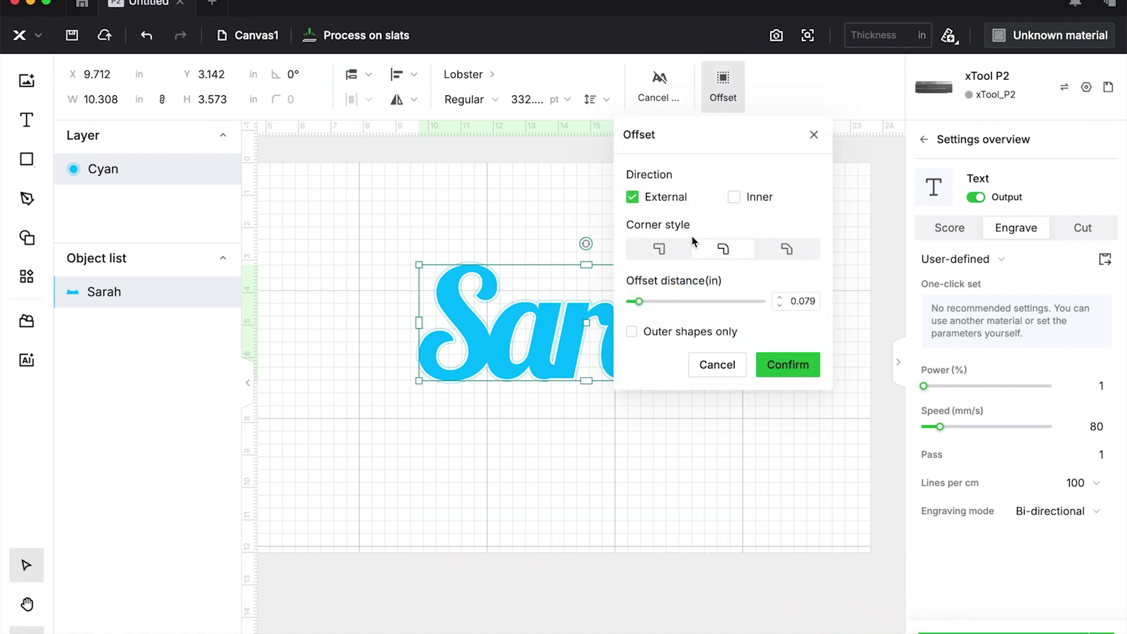
left_click_drag(639, 302, 674, 312)
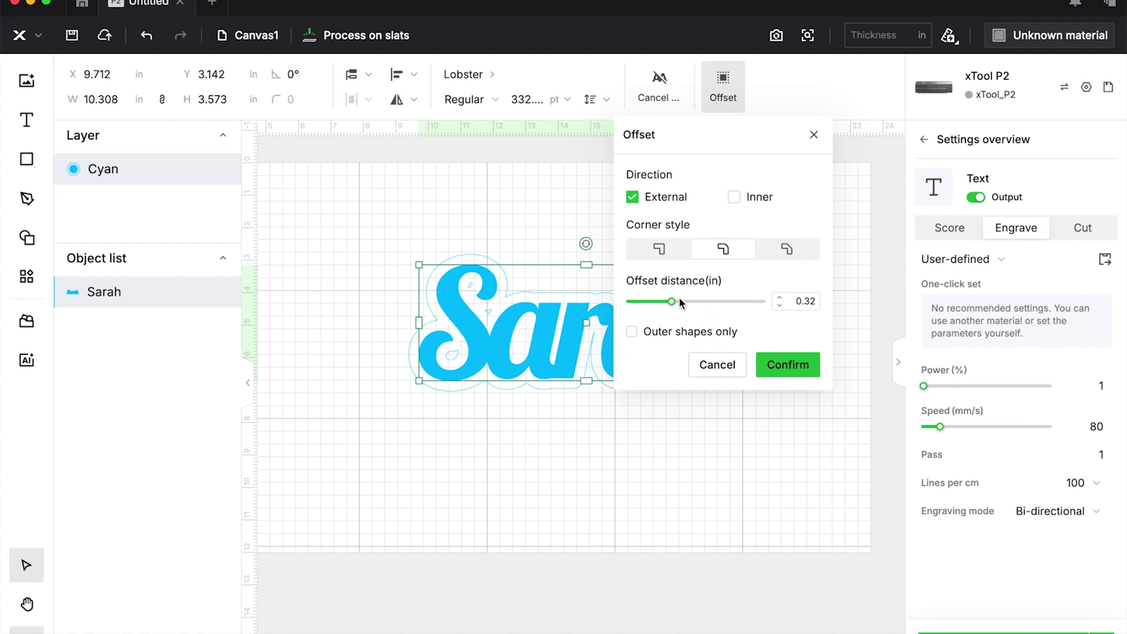
left_click_drag(680, 299, 664, 302)
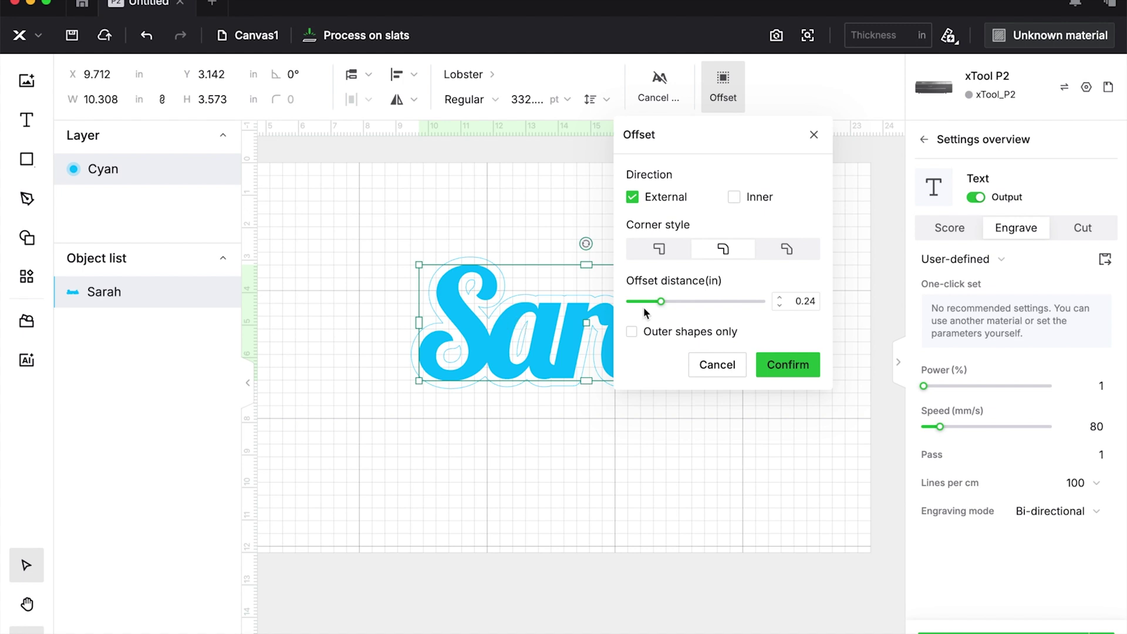
left_click_drag(661, 301, 667, 303)
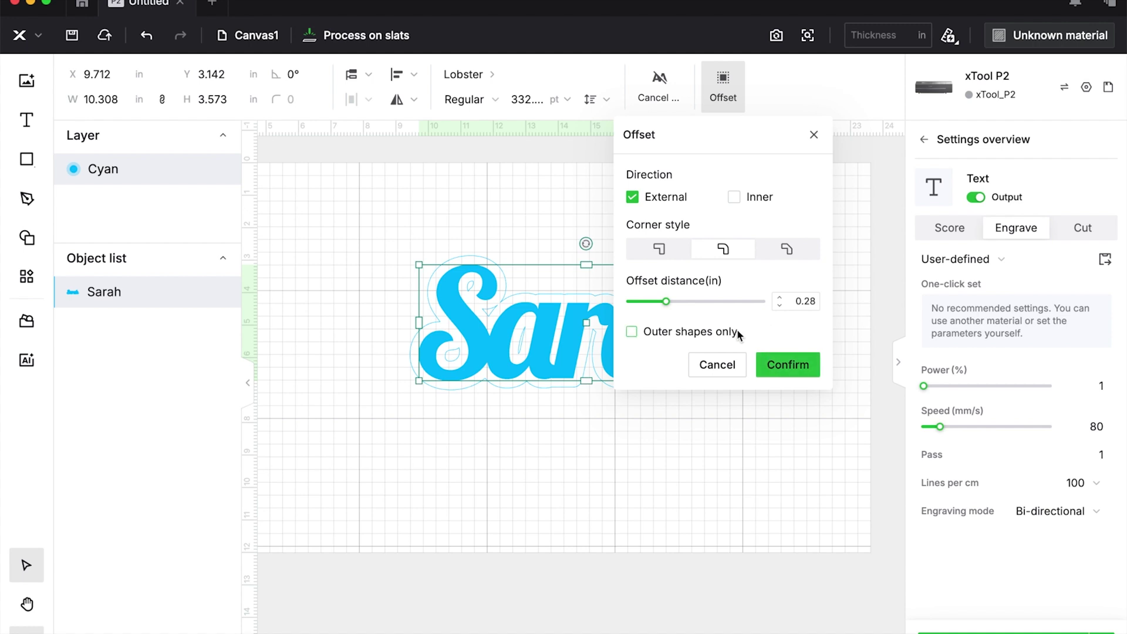
left_click(795, 369)
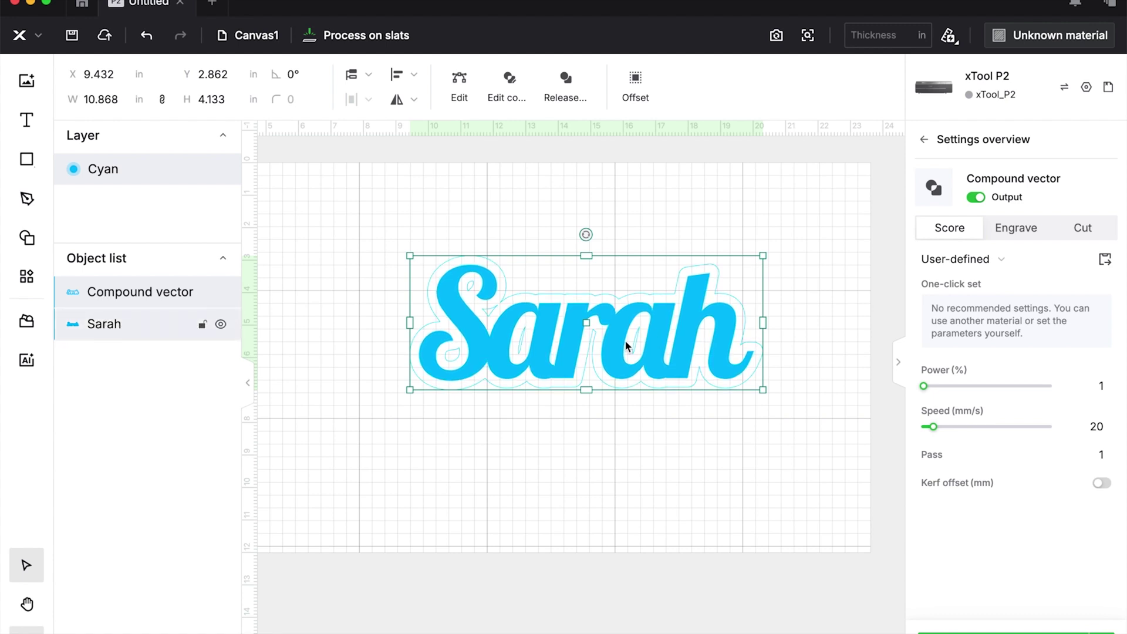
Move the offset outline above the lowered Sarah text and open the outline for node editing
left_click_drag(604, 277, 567, 230)
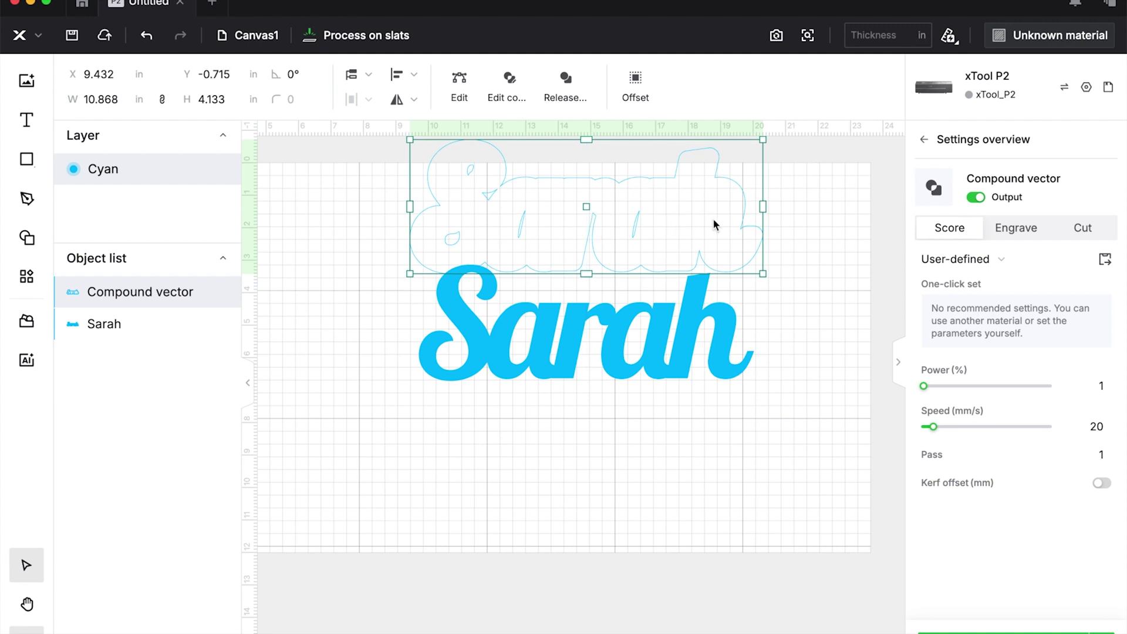
left_click_drag(657, 335, 647, 474)
left_click_drag(636, 213, 637, 295)
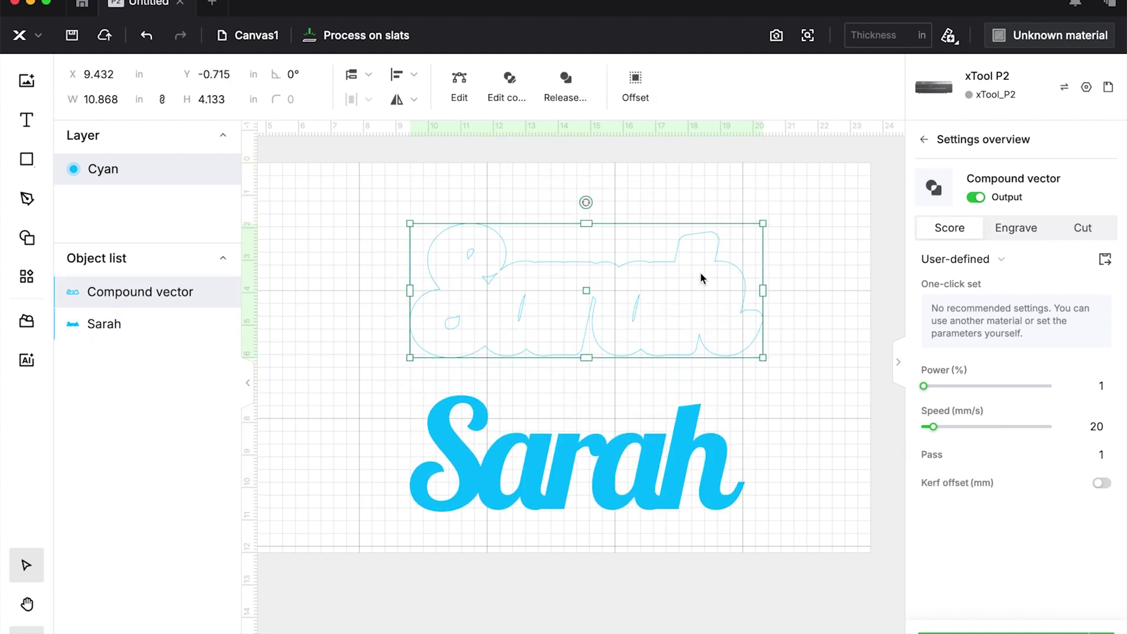
scroll(791, 237, "up", 3)
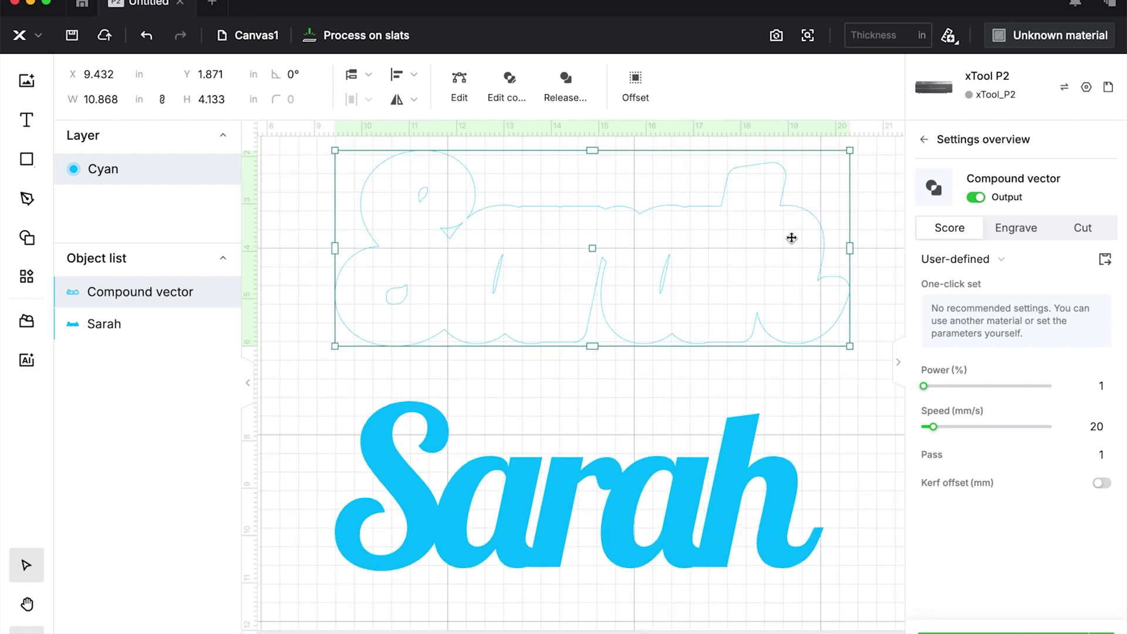
left_click(295, 203)
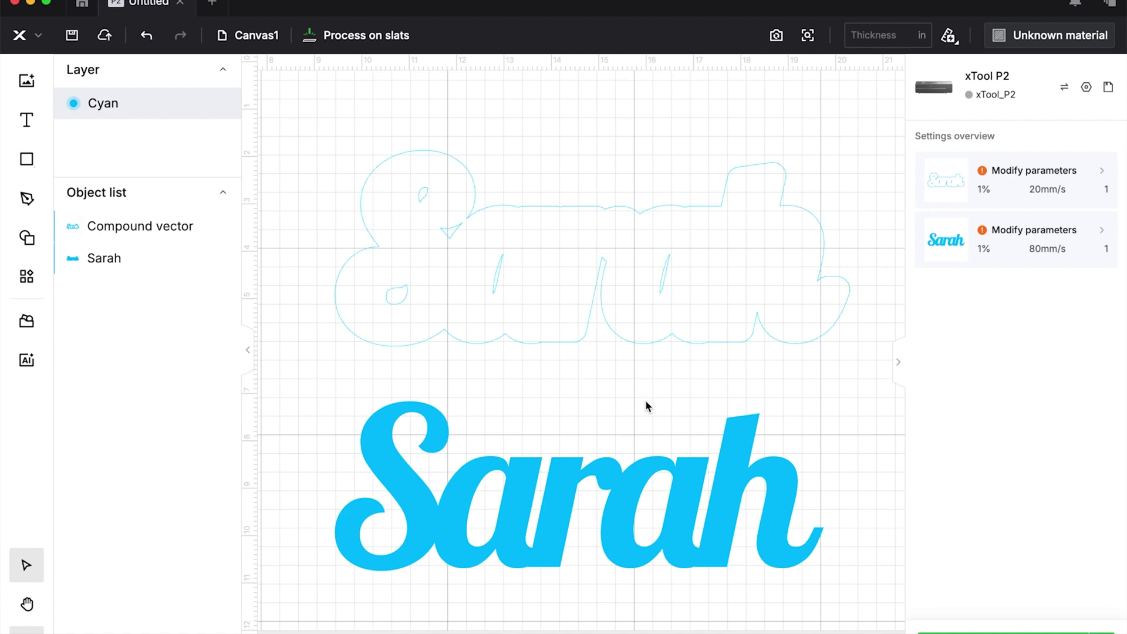
left_click(631, 305)
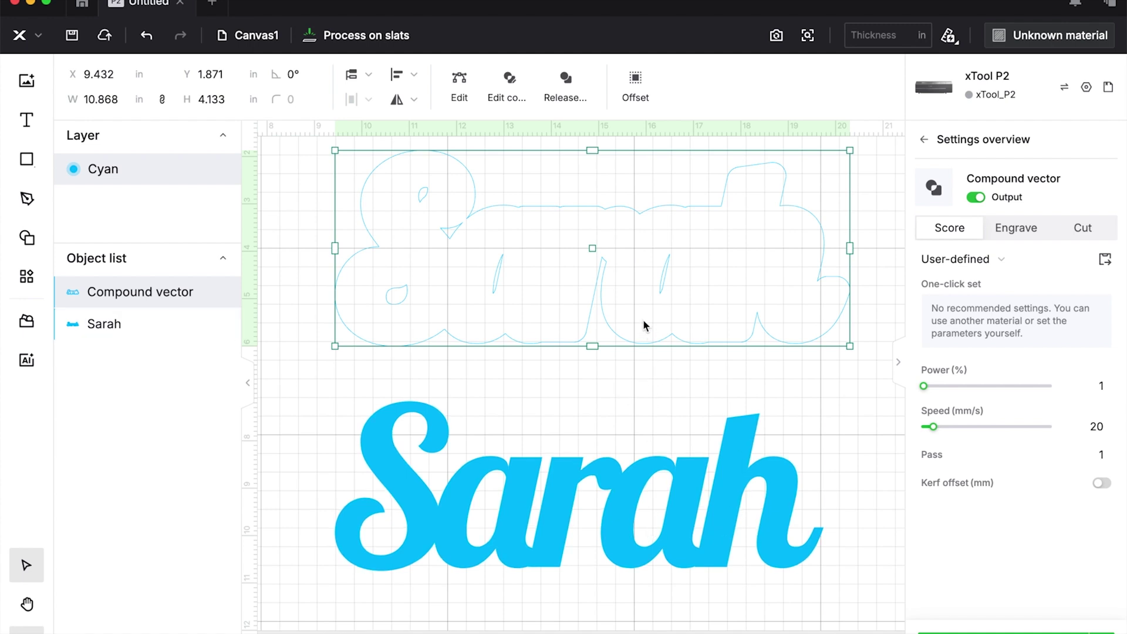
left_click(463, 104)
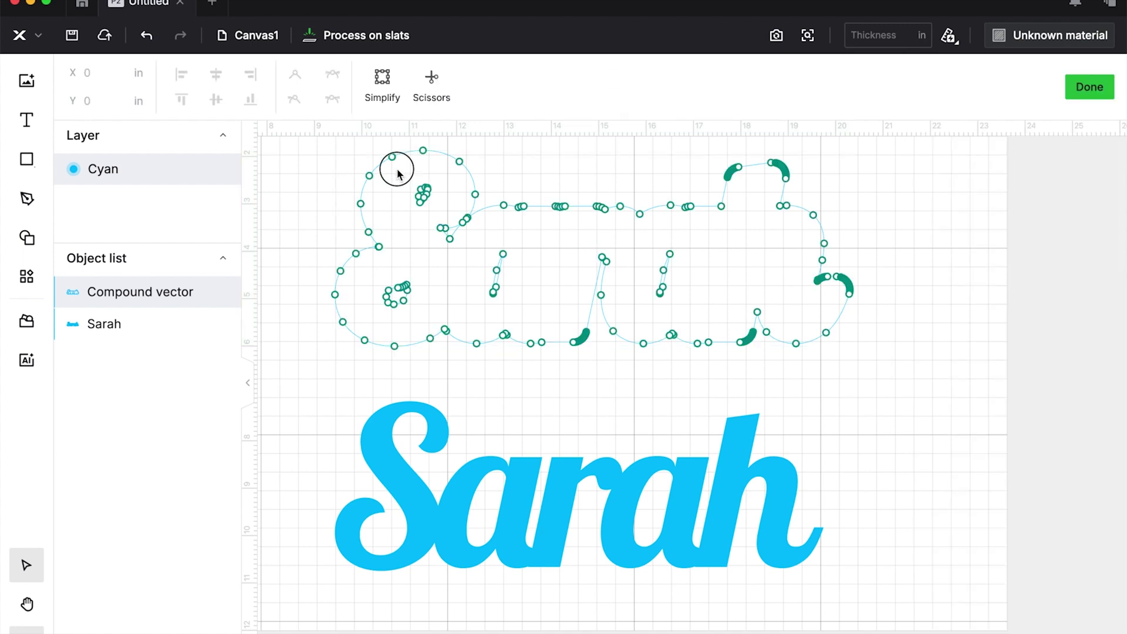
Delete the stray node cluster inside the S loop of the offset outline
left_click_drag(398, 174, 432, 206)
key("Delete")
left_click(1087, 87)
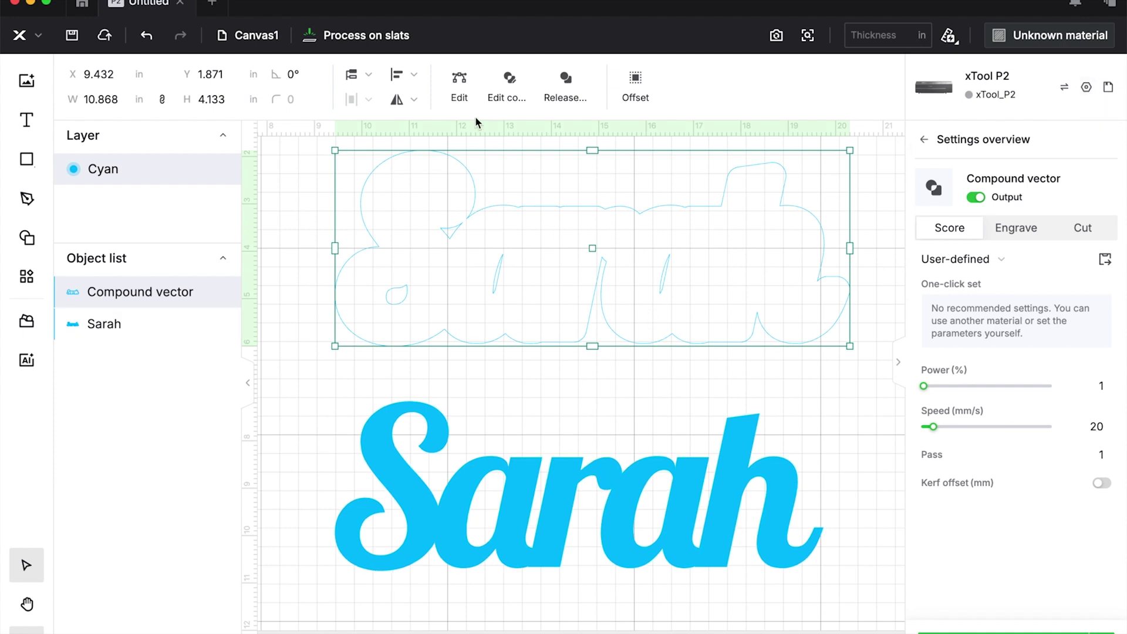
Delete the stray inner stroke nodes inside the a of the outline
left_click(453, 96)
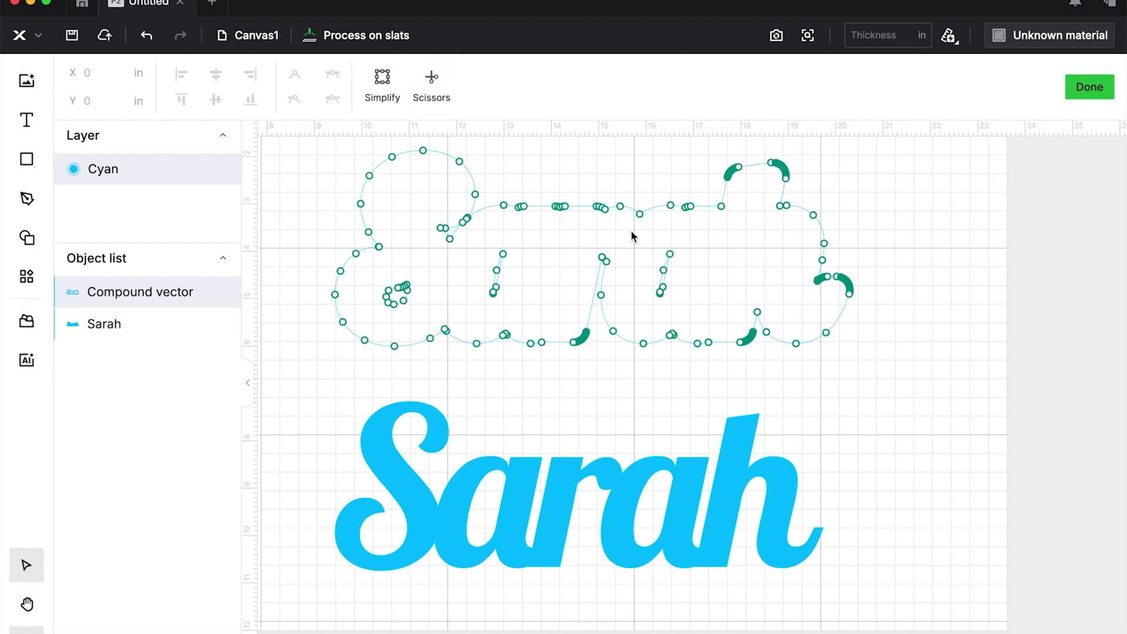
left_click_drag(636, 235, 688, 318)
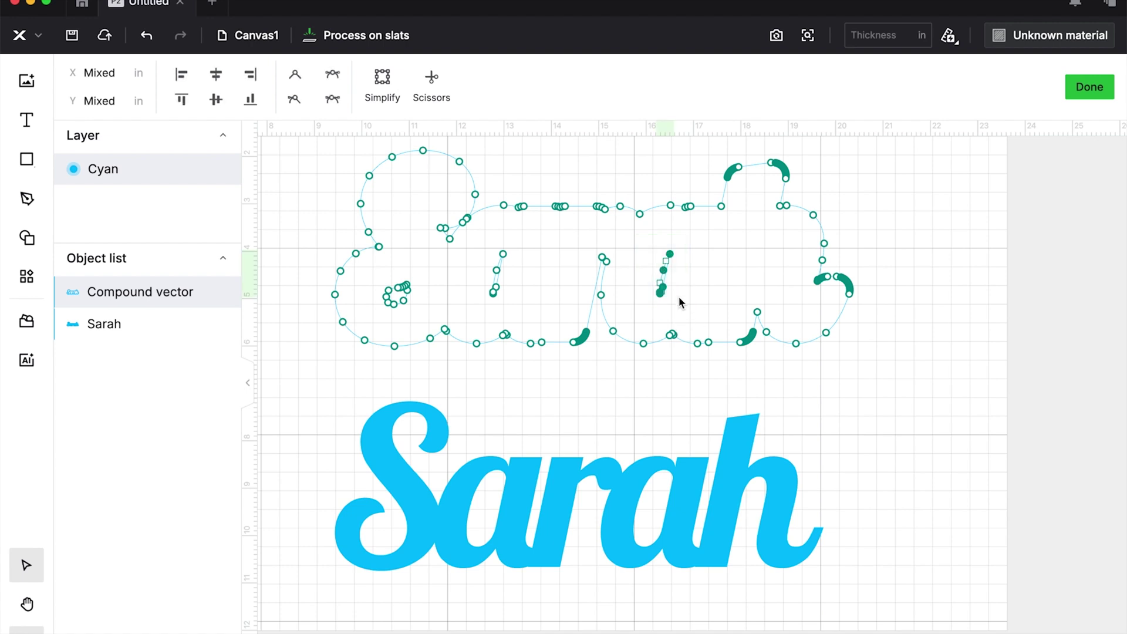
key("Delete")
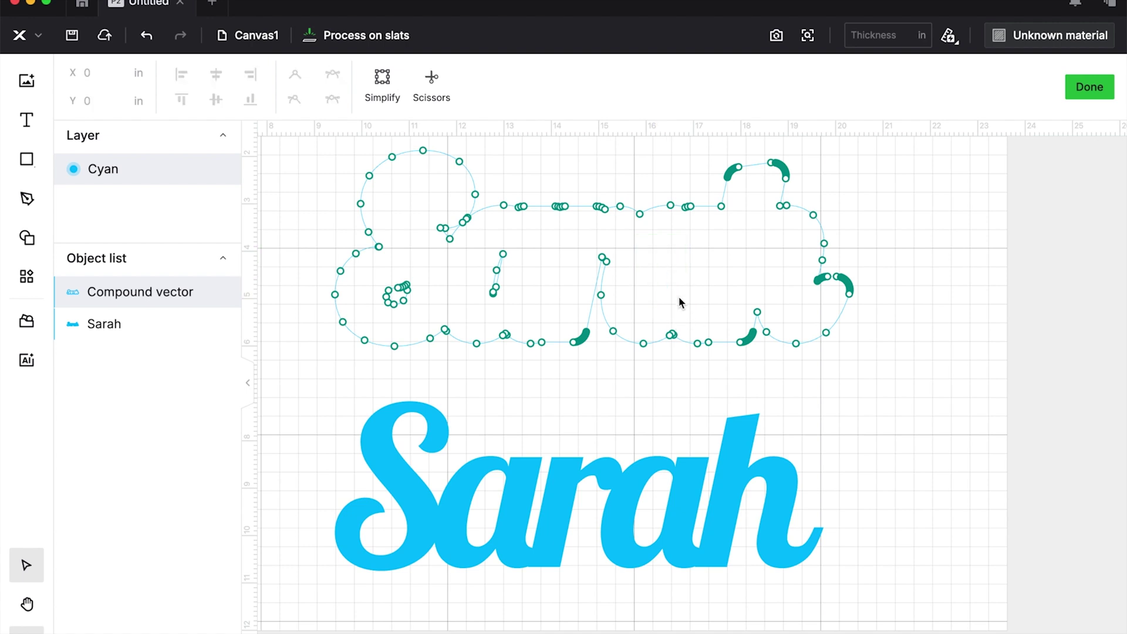
left_click(1097, 92)
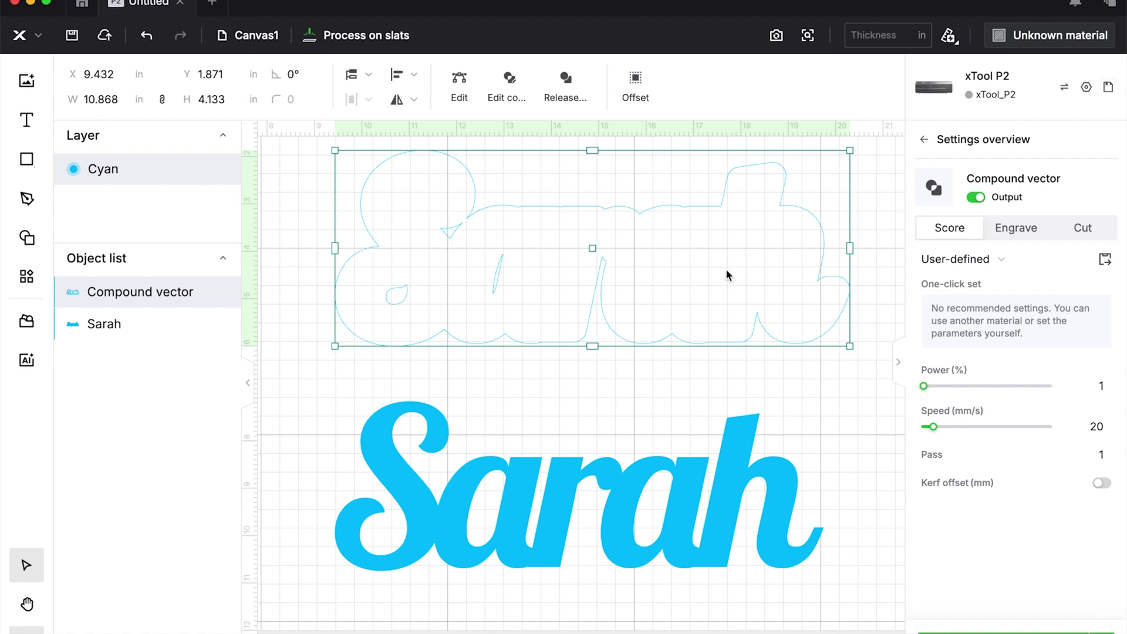
Draw a circle over the S outline and paste copies over the outline's gaps
left_click(435, 338)
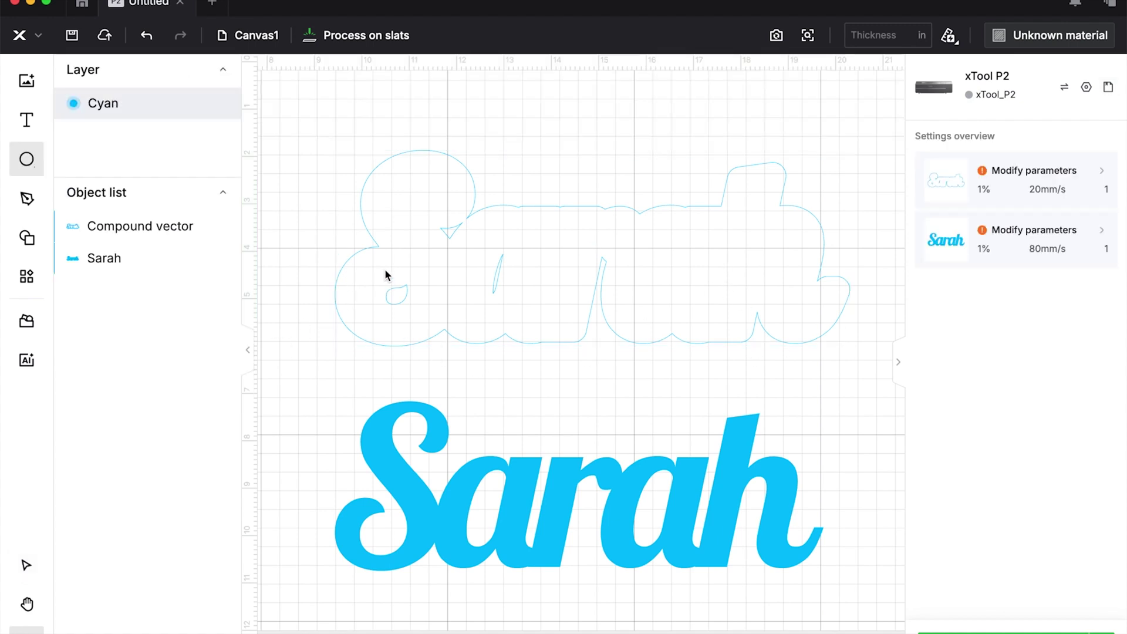
left_click_drag(380, 259, 420, 308)
key("super+c")
key("super+v")
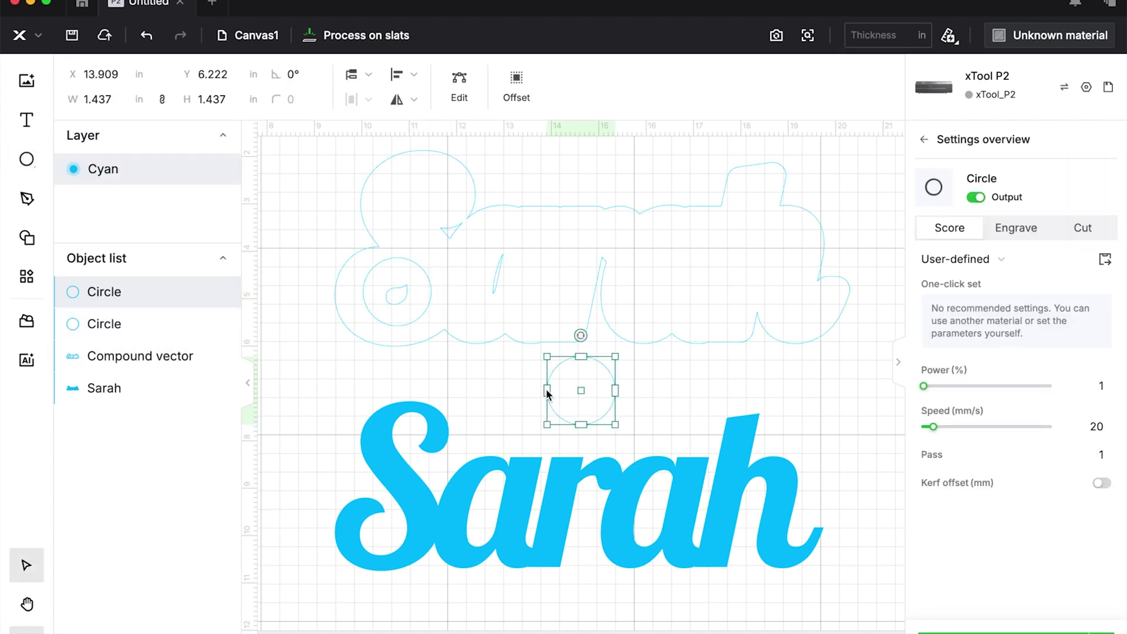
left_click_drag(574, 403, 459, 235)
key("super+v")
left_click_drag(604, 405, 778, 244)
key("super+v")
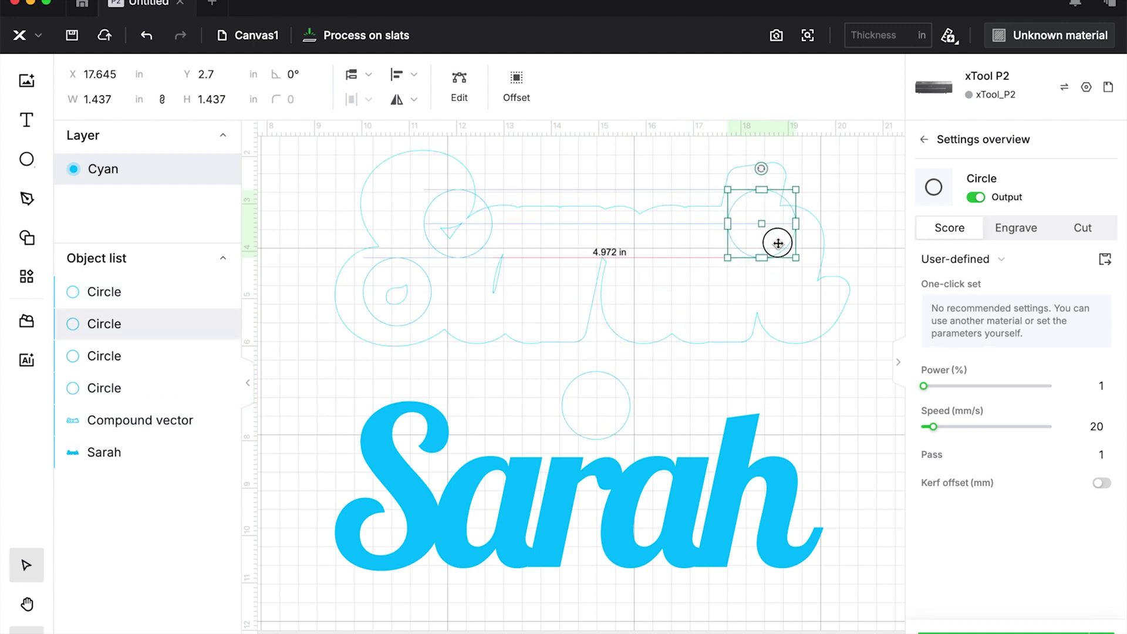
left_click_drag(611, 377, 766, 288)
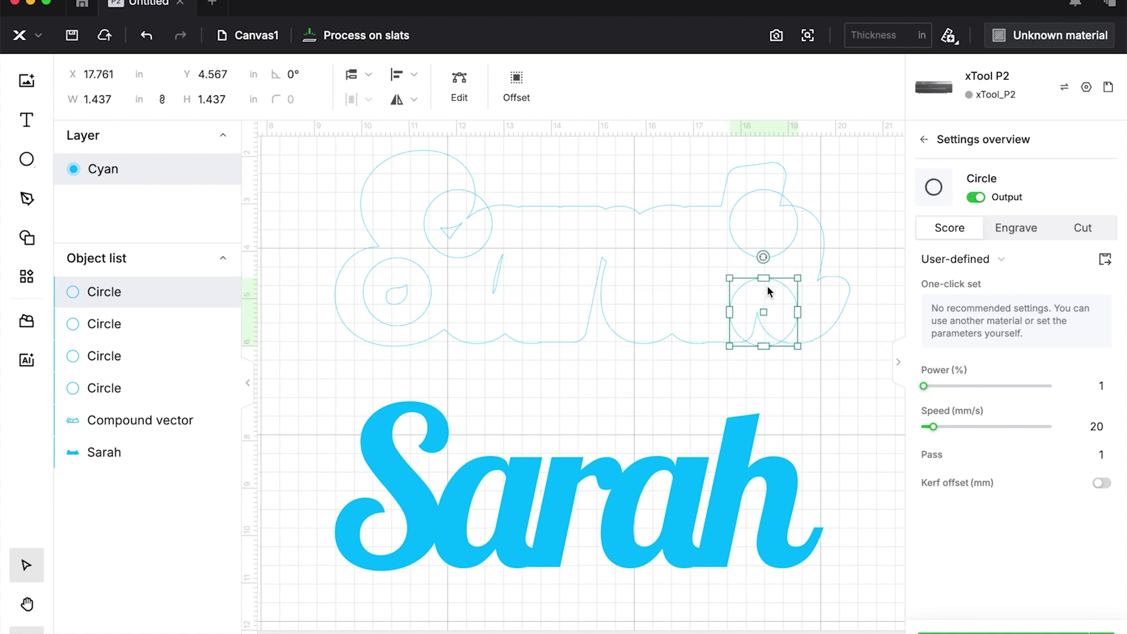
Add two more circle copies and stretch the one over the middle a into a taller ellipse
key("ctrl+c")
key("ctrl+v")
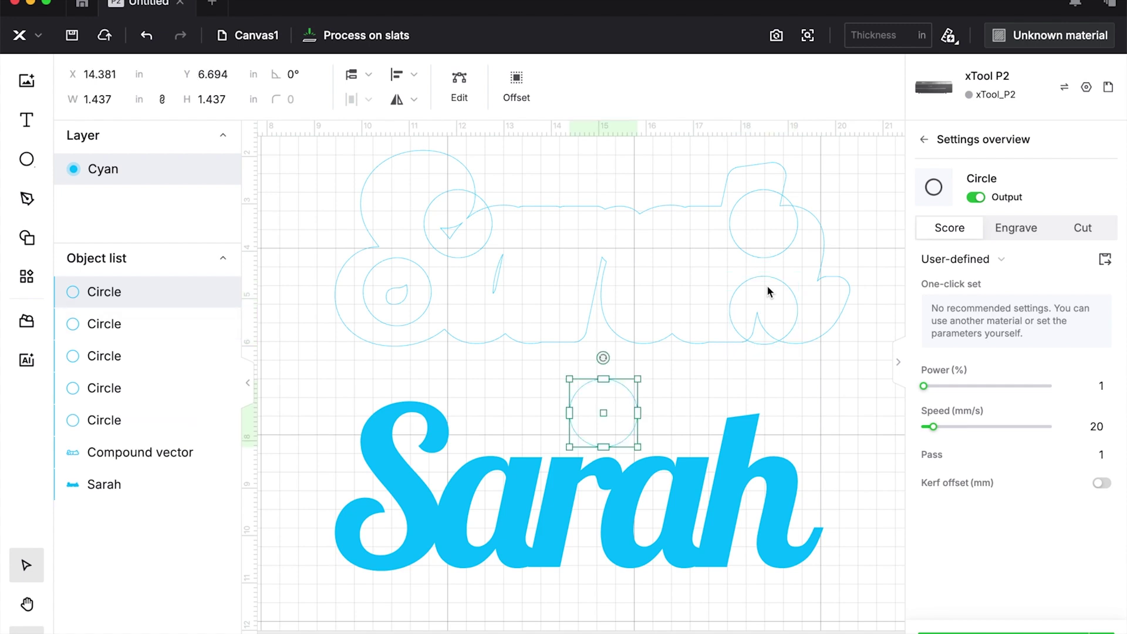
left_click_drag(615, 391, 615, 302)
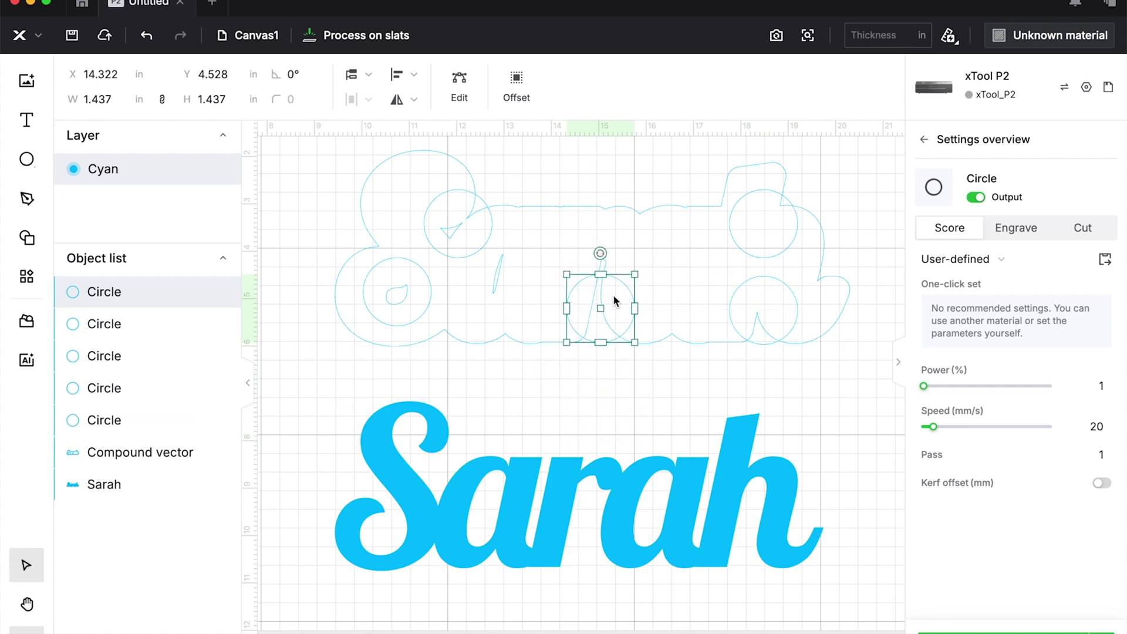
key("ctrl+v")
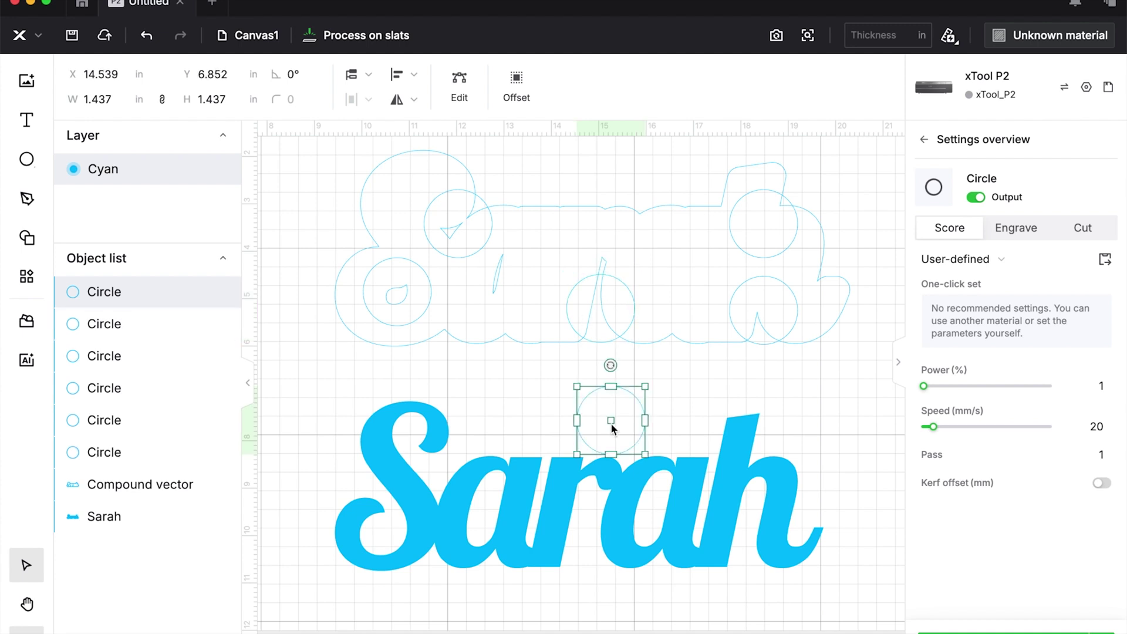
left_click_drag(611, 422, 514, 280)
left_click(118, 323)
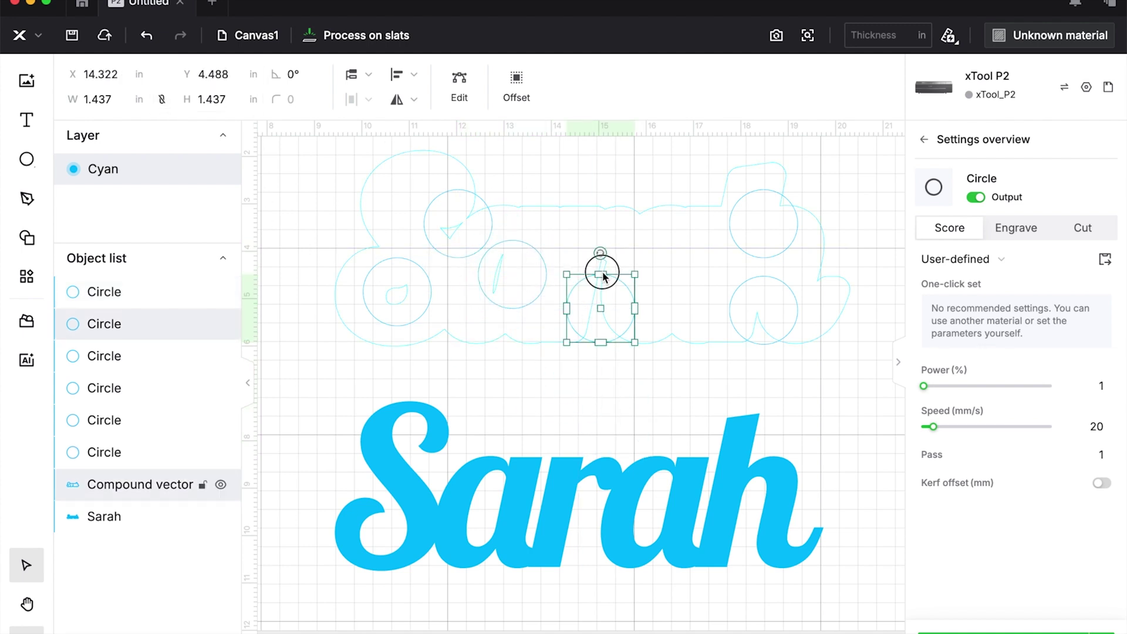
left_click_drag(603, 274, 603, 251)
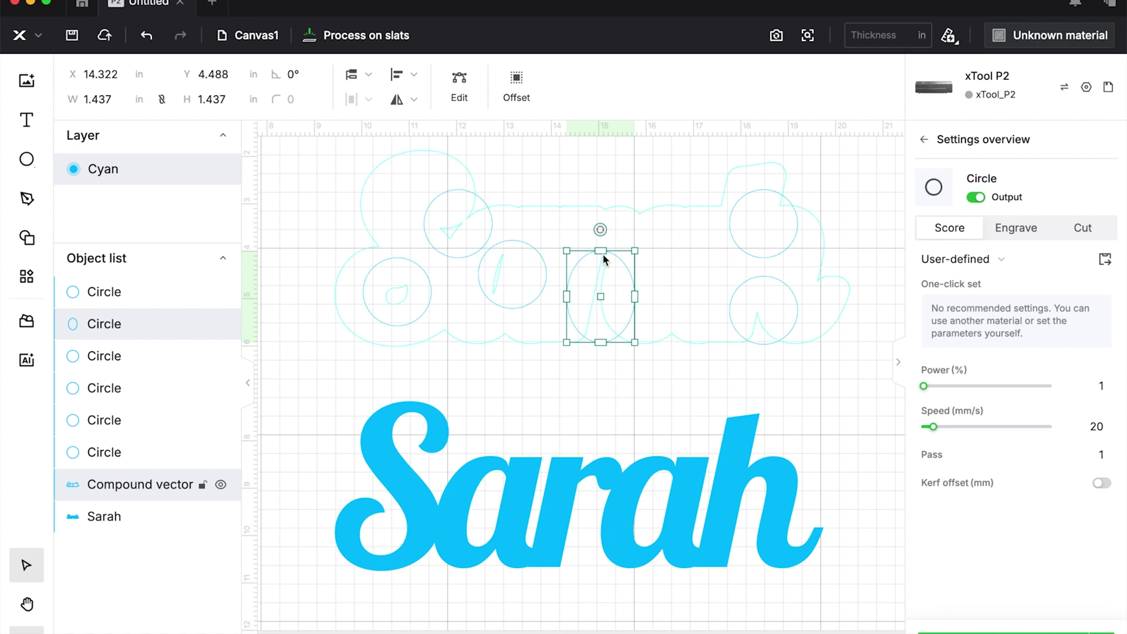
left_click(587, 379)
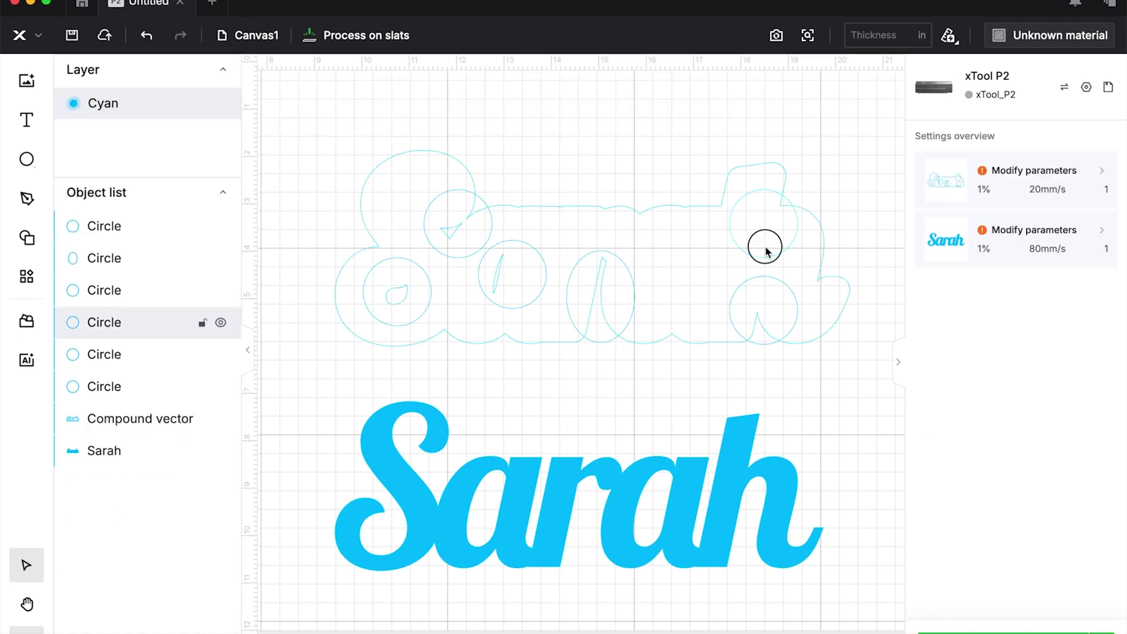
Reposition the upper-right circle, add one beside it, and select the outline with all eight circles
left_click_drag(766, 251, 762, 221)
key("Down")
key("Down")
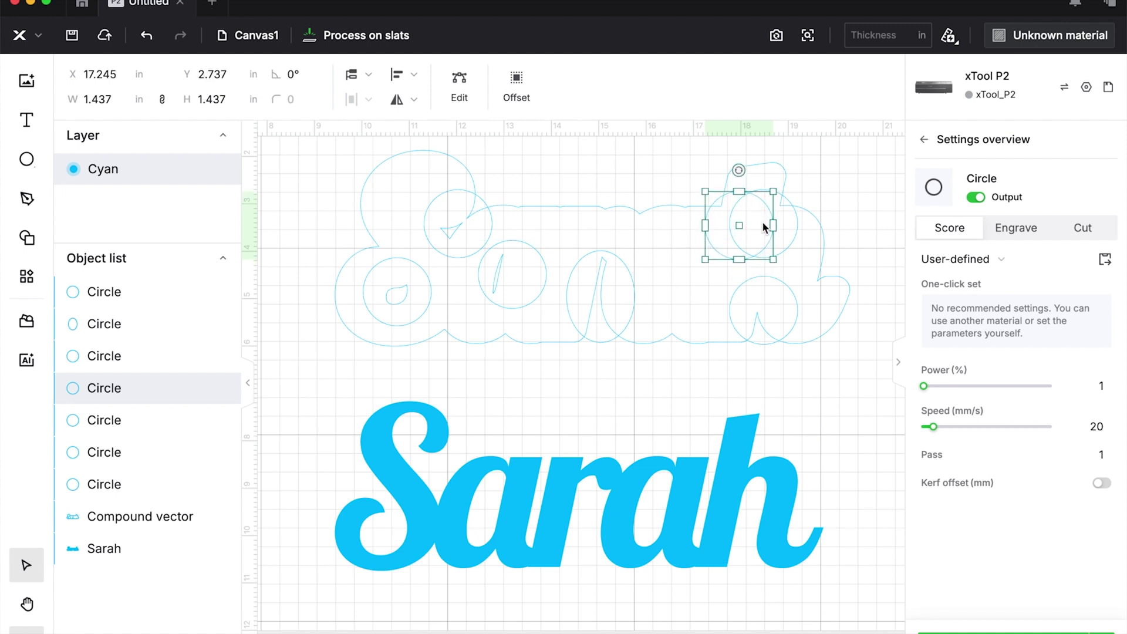
key("super+v")
left_click_drag(594, 390, 790, 281)
left_click_drag(873, 340, 356, 135)
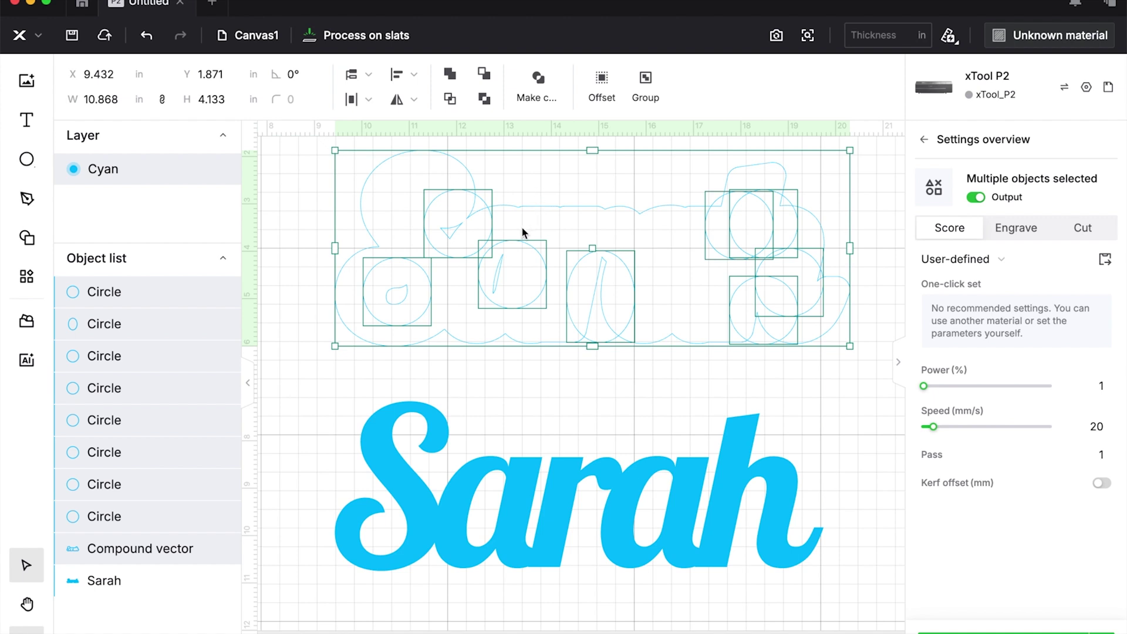
Unite the circles into one cloud outline, merge in a small edge-bump circle, and move Sarah onto it
left_click(450, 76)
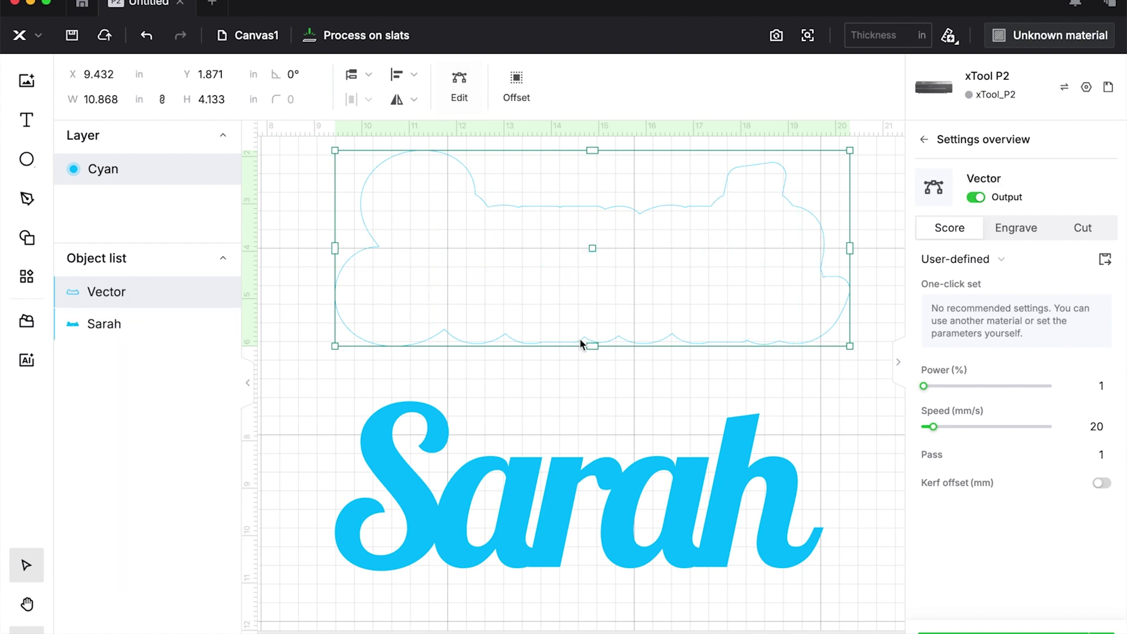
left_click(577, 408)
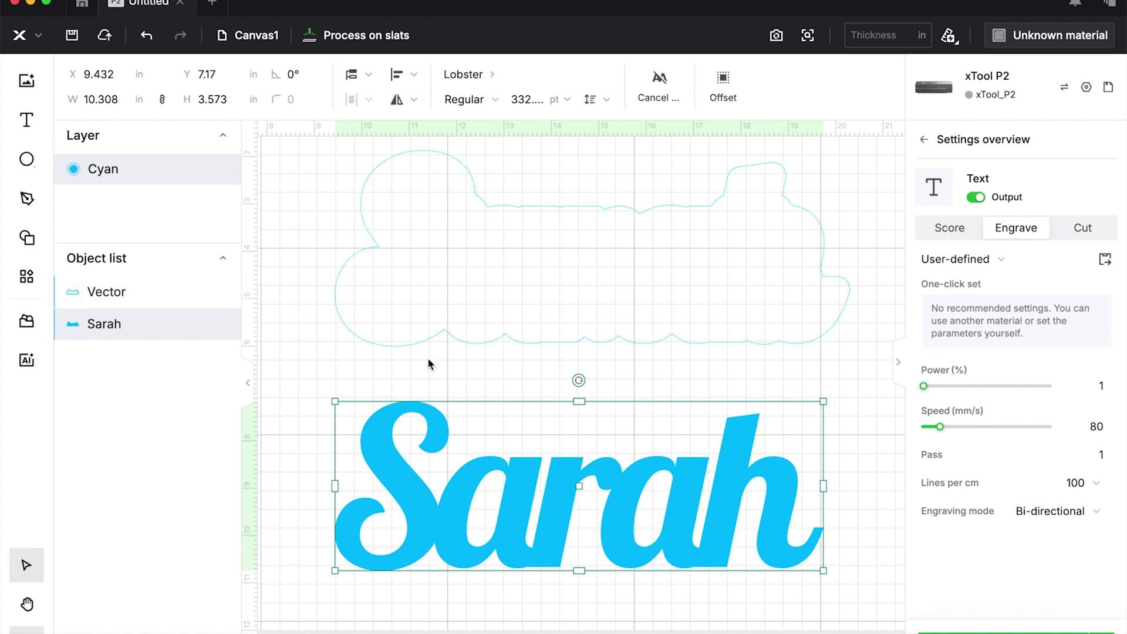
key("e")
mouse_move(374, 243)
left_mouse_down()
mouse_move(406, 274)
mouse_move(380, 249)
left_mouse_up()
left_click(106, 324, "shift")
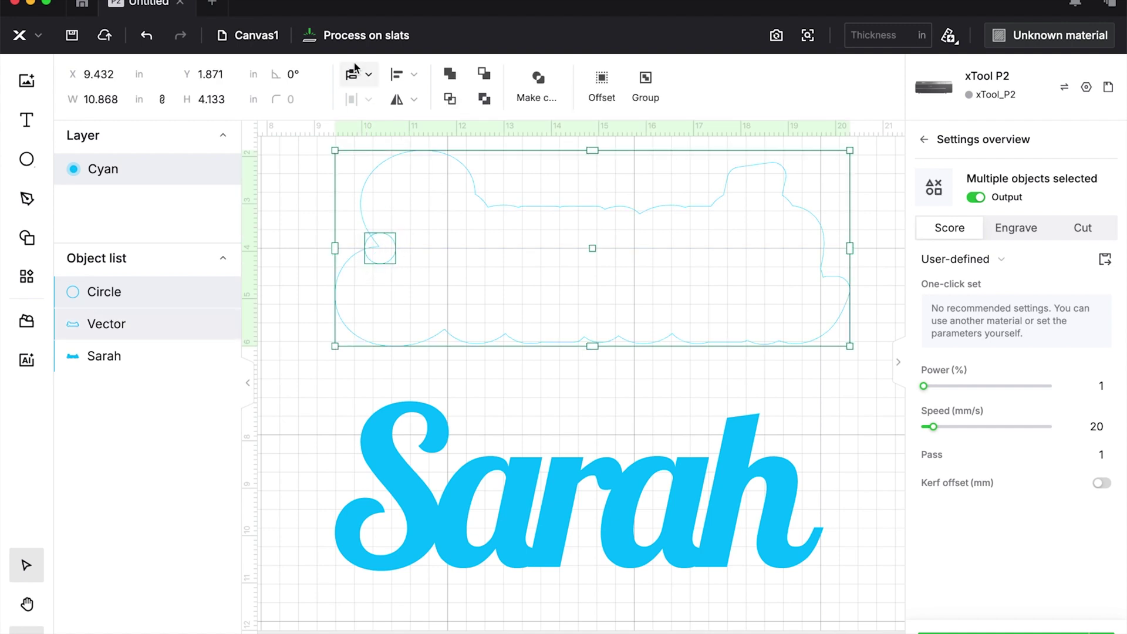
left_click(447, 74)
left_click(482, 399)
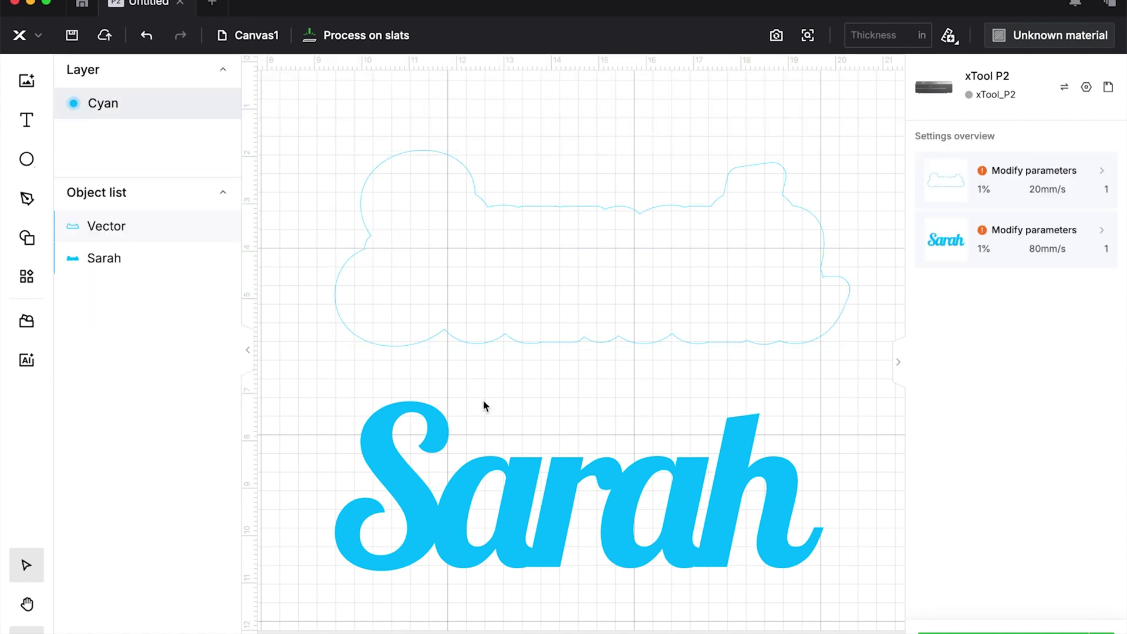
left_click_drag(516, 516, 524, 276)
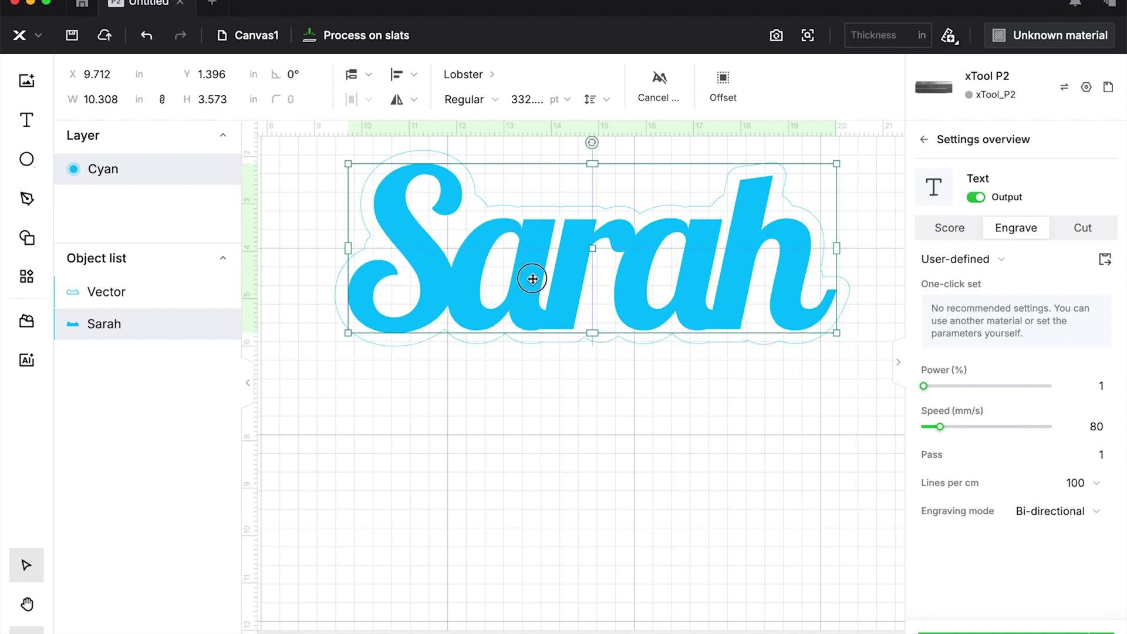
Align Sarah and the cloud outline to each other's centre, then select both together
left_click(409, 307, "shift")
left_click(398, 74)
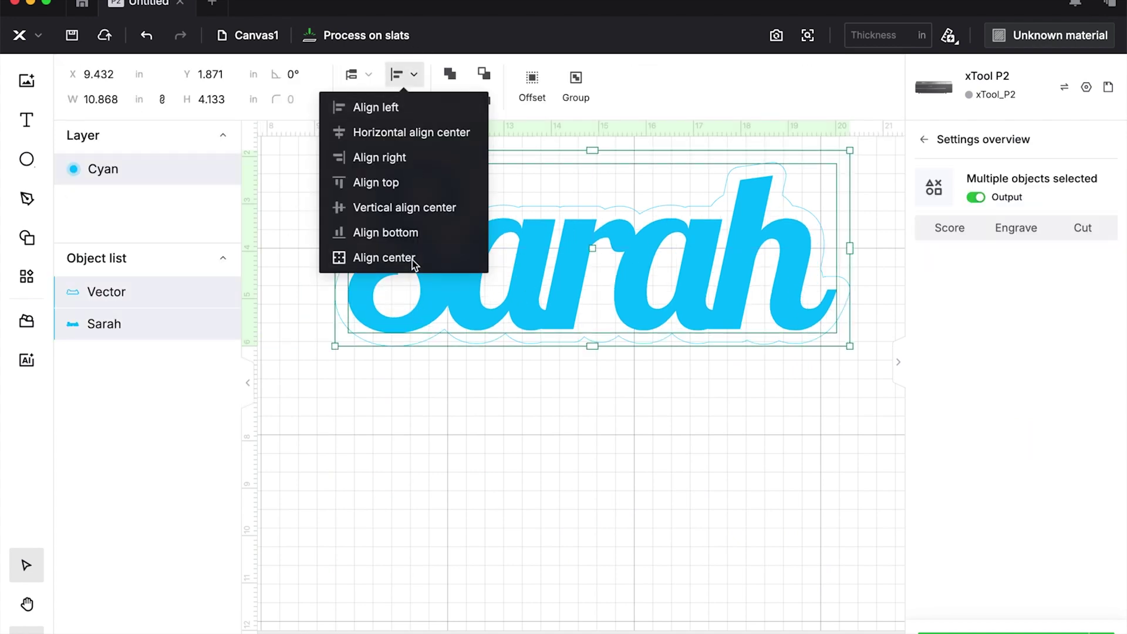
left_click(379, 256)
left_click(528, 463)
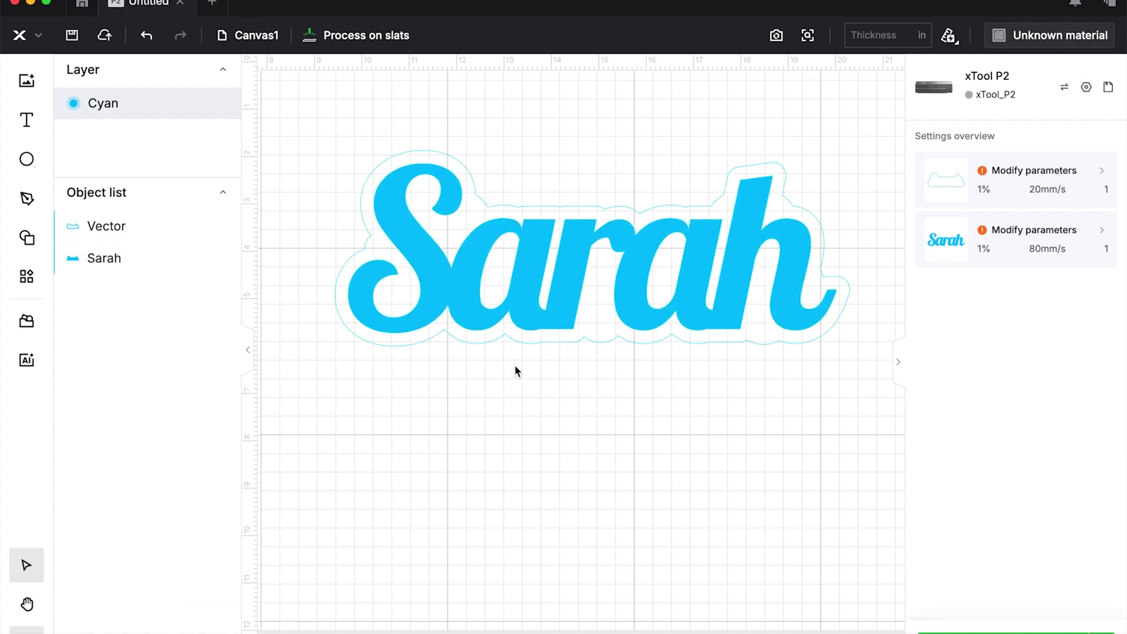
left_click_drag(360, 108, 506, 338)
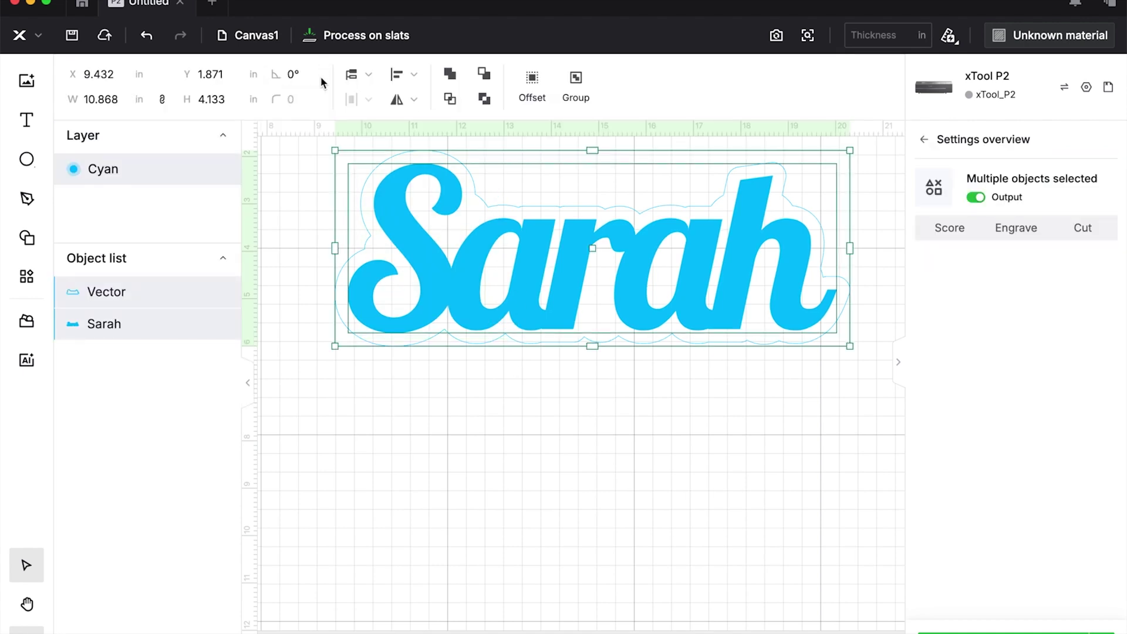
Scale Sarah and its cloud outline together to 4 in wide (1.521 in tall)
double_click(100, 102)
type("4")
key("Tab")
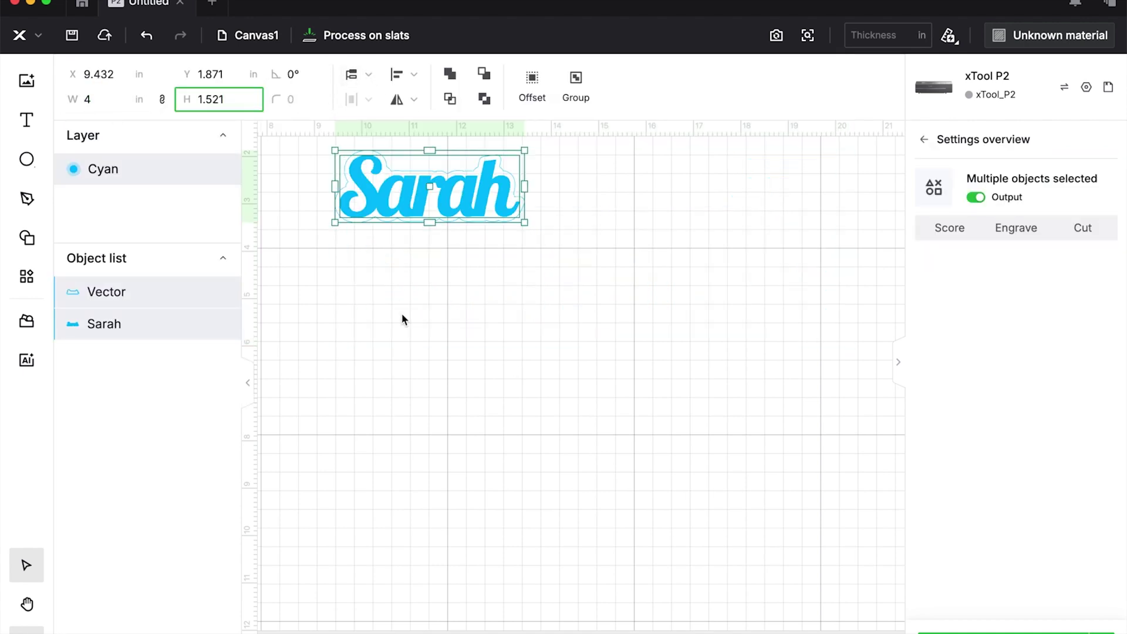
left_click(322, 200)
left_click_drag(483, 300, 302, 148)
Move the design lower on the canvas and zoom in on it
left_click_drag(439, 154, 552, 325)
left_click(546, 274)
scroll(546, 274, "up", 5)
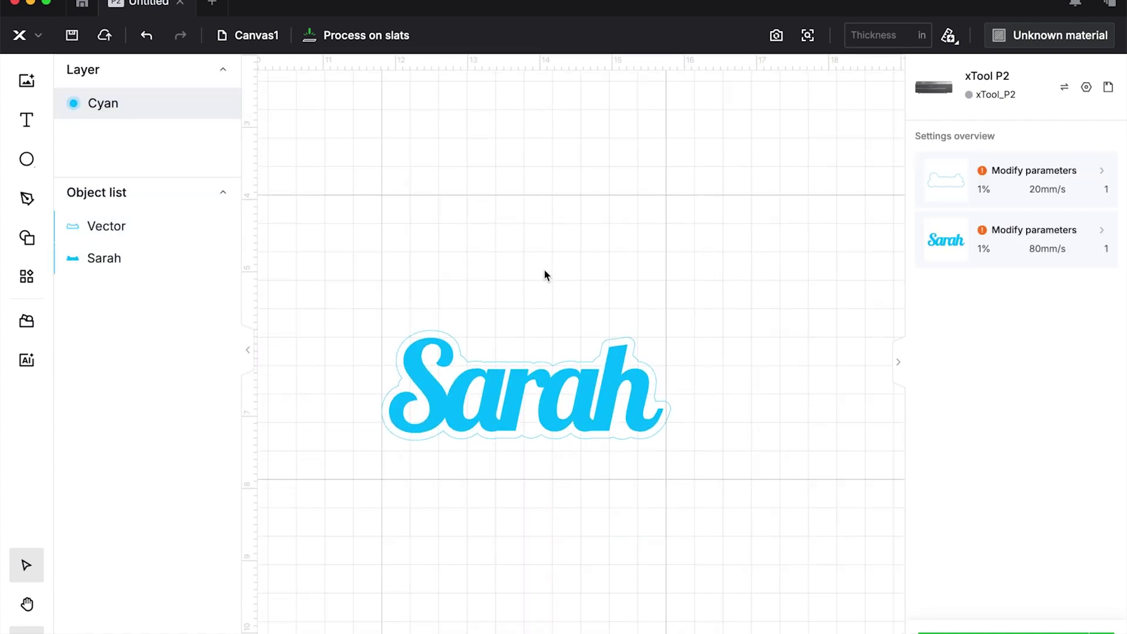
scroll(546, 275, "up", 2)
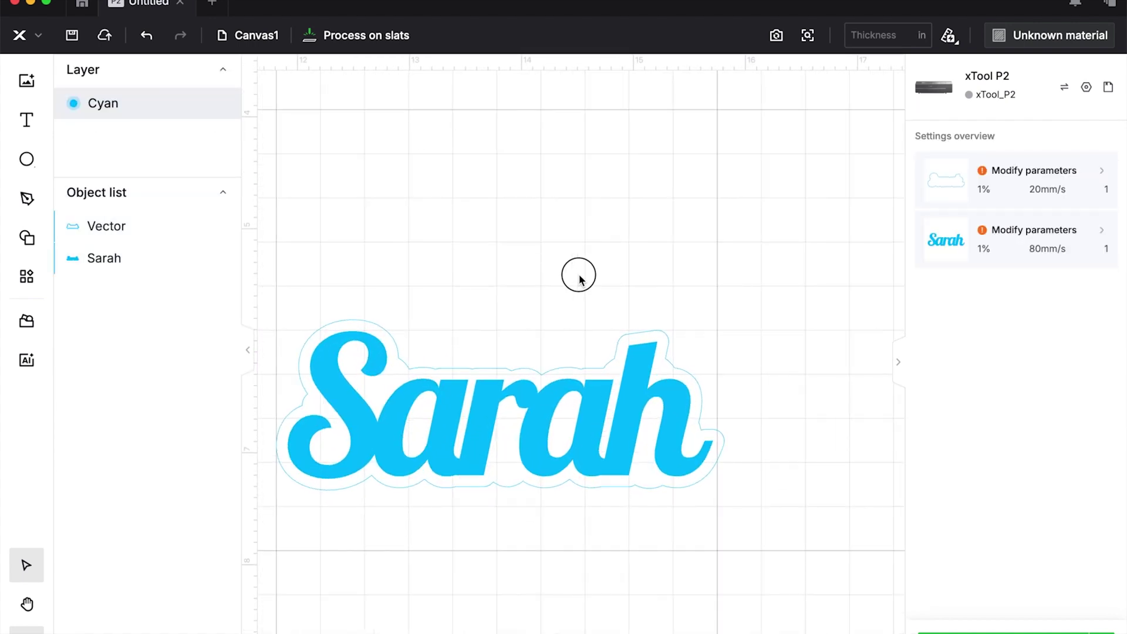
left_click_drag(579, 272, 682, 276)
Draw a circle above the name and place a smaller duplicate inside it
key("e")
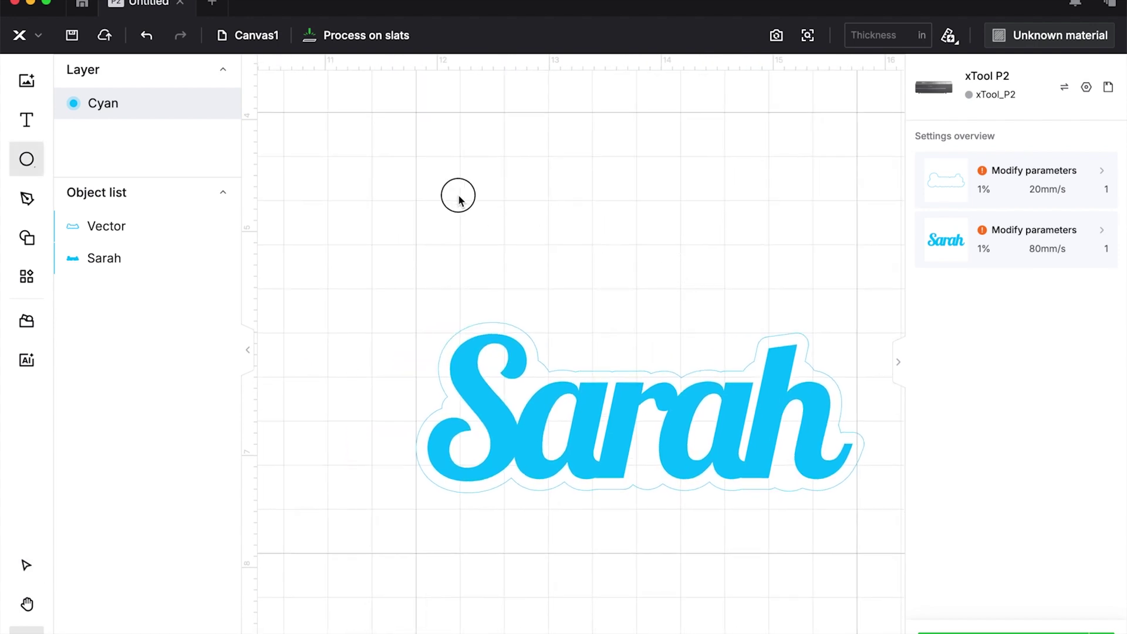
left_click_drag(455, 193, 522, 239)
key("super+d")
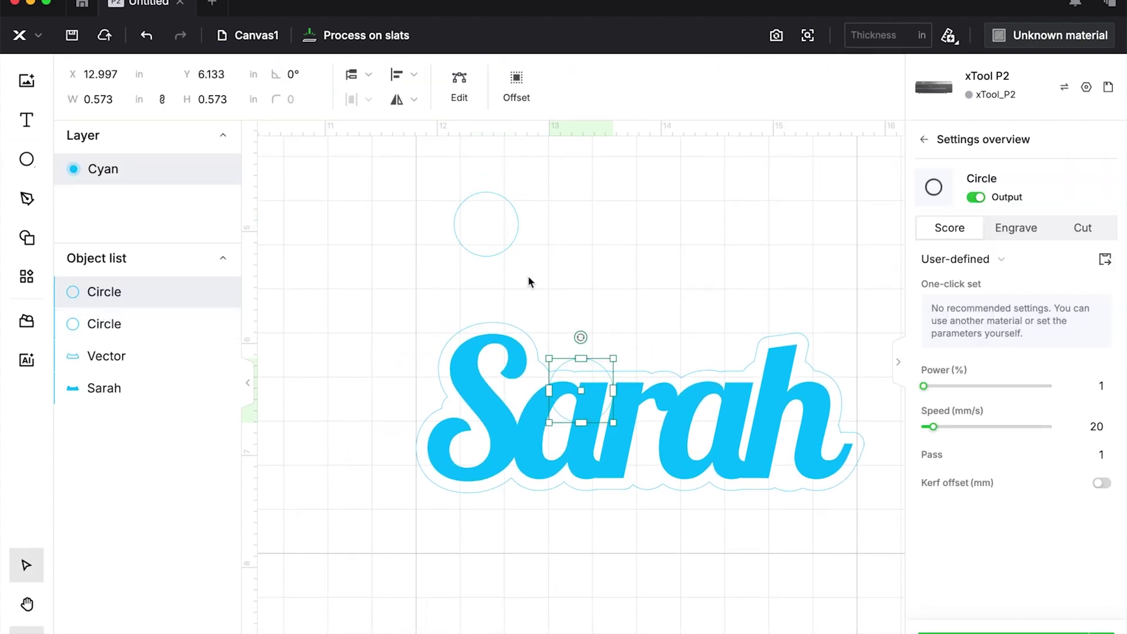
left_click_drag(614, 419, 480, 213)
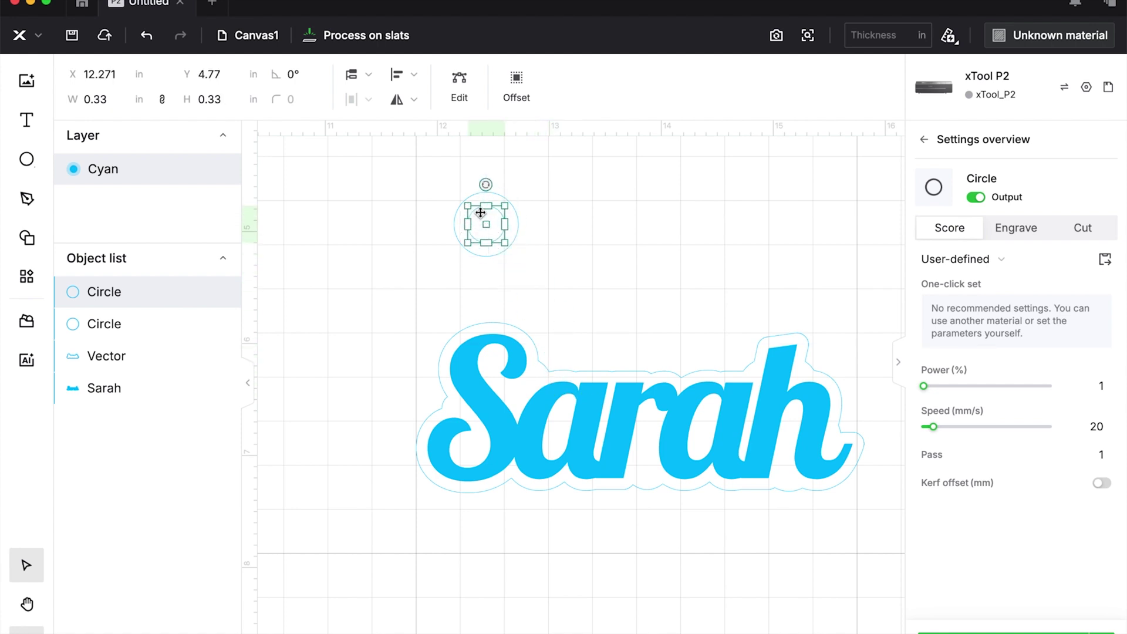
Combine both circles into a compound ring set to engrave, then draw another circle beside it
left_click(529, 254)
left_click_drag(435, 171, 545, 267)
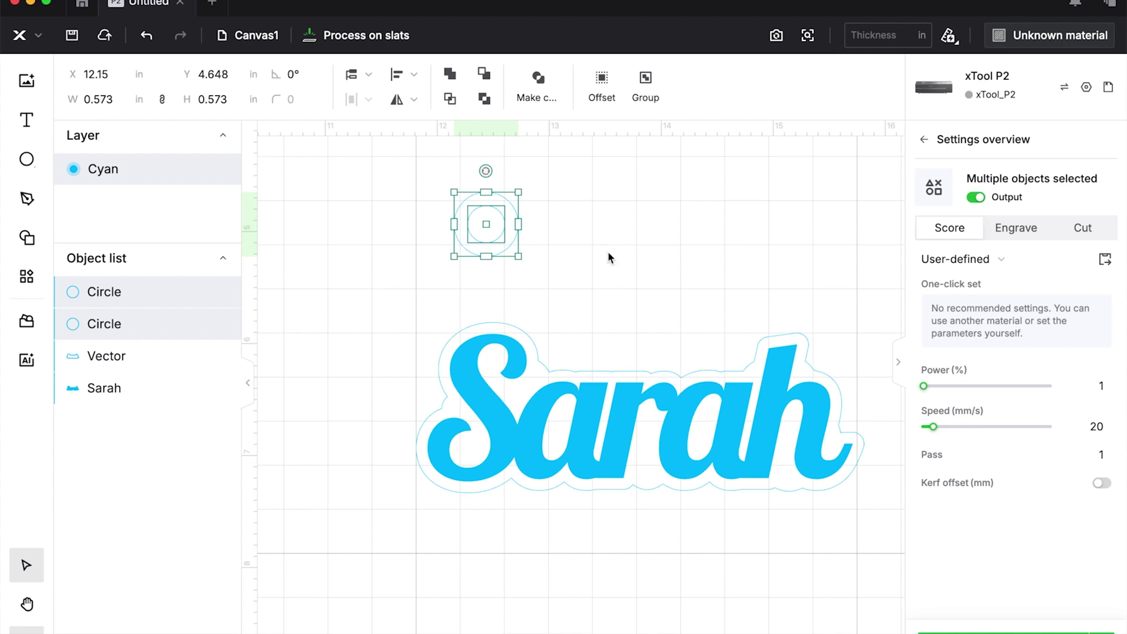
left_click(608, 257)
left_click(481, 226)
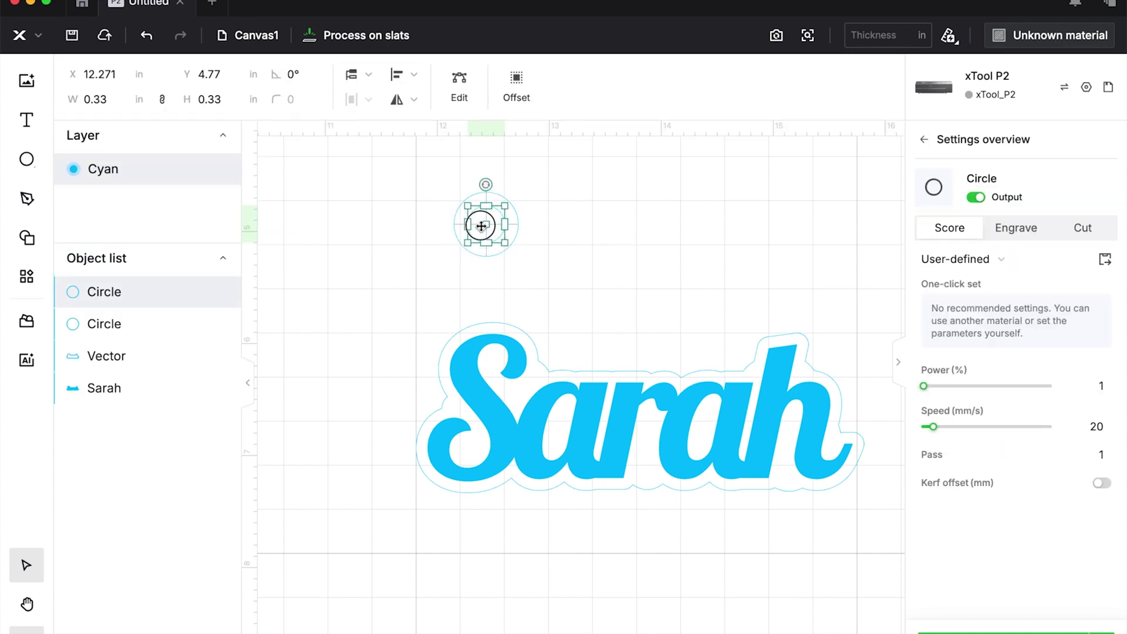
left_click_drag(453, 185, 521, 280)
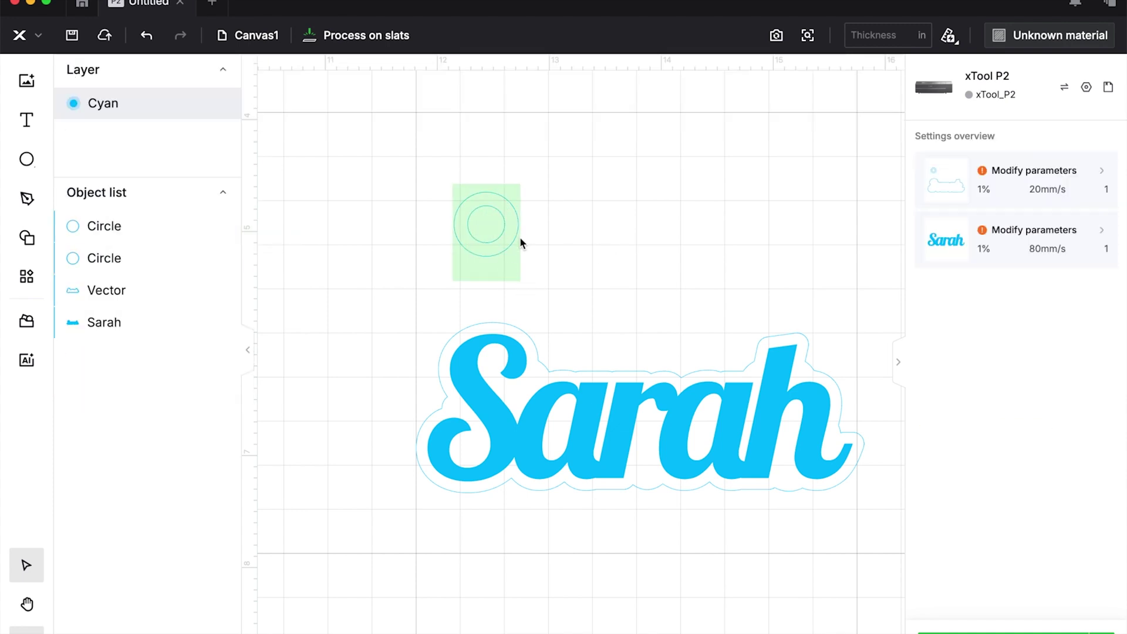
left_click_drag(521, 242, 520, 241)
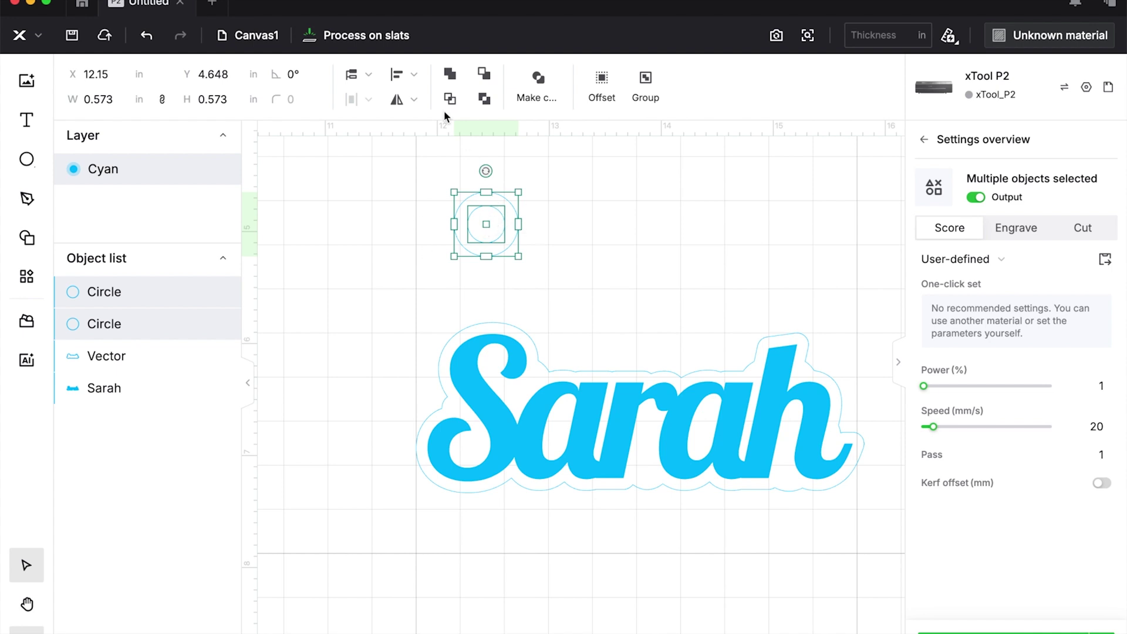
left_click(485, 73)
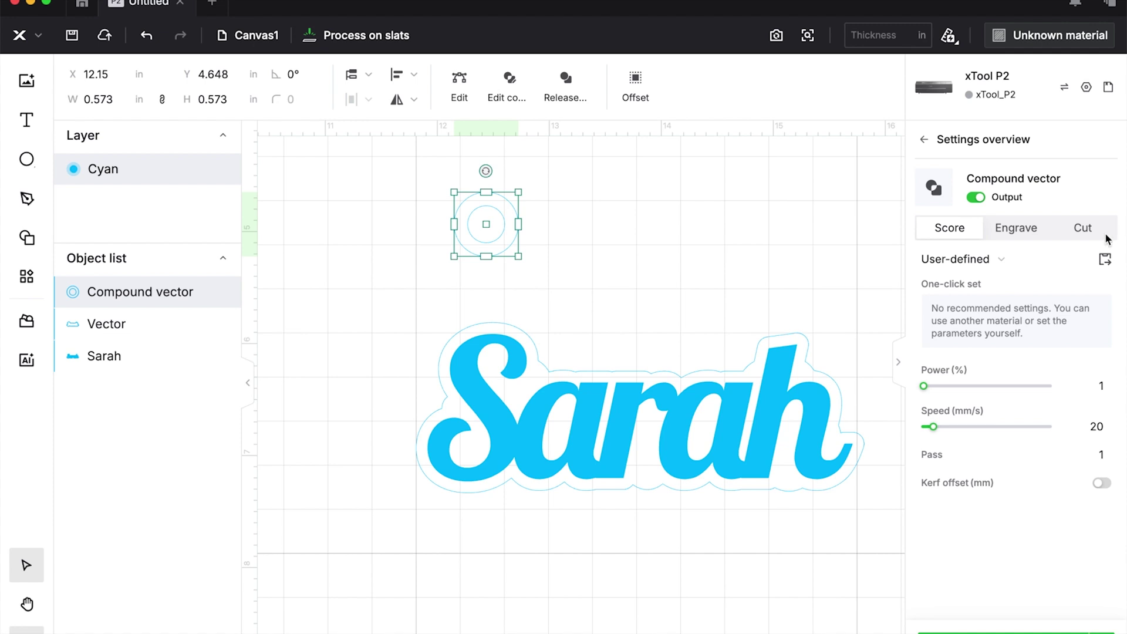
left_click(1029, 234)
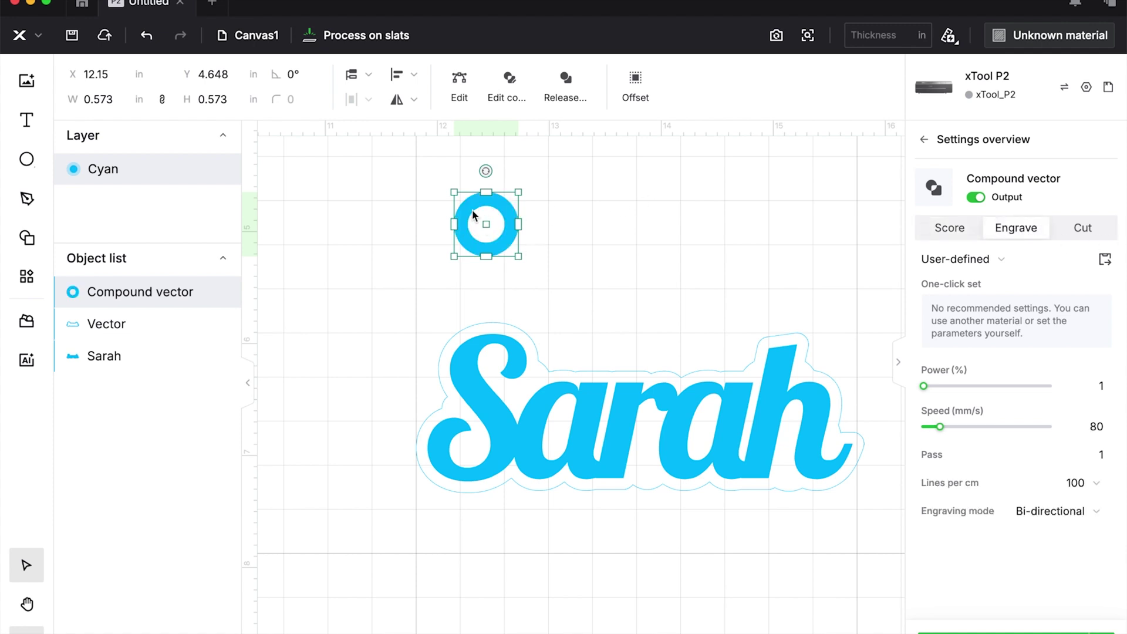
left_click(616, 227)
key("e")
left_click_drag(607, 203, 672, 290)
Duplicate the new circle into its centre and make the pair a hollow compound ring instead of uniting
key("super+d")
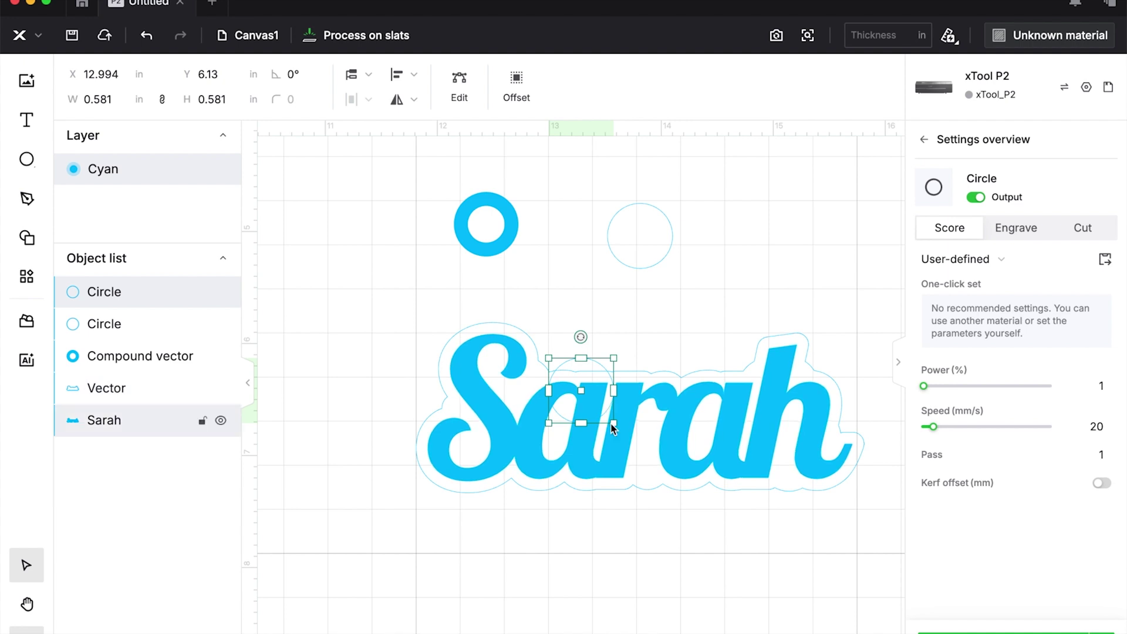
mouse_move(605, 414)
left_mouse_down()
mouse_move(575, 383)
mouse_move(644, 206)
mouse_move(645, 245)
left_mouse_up()
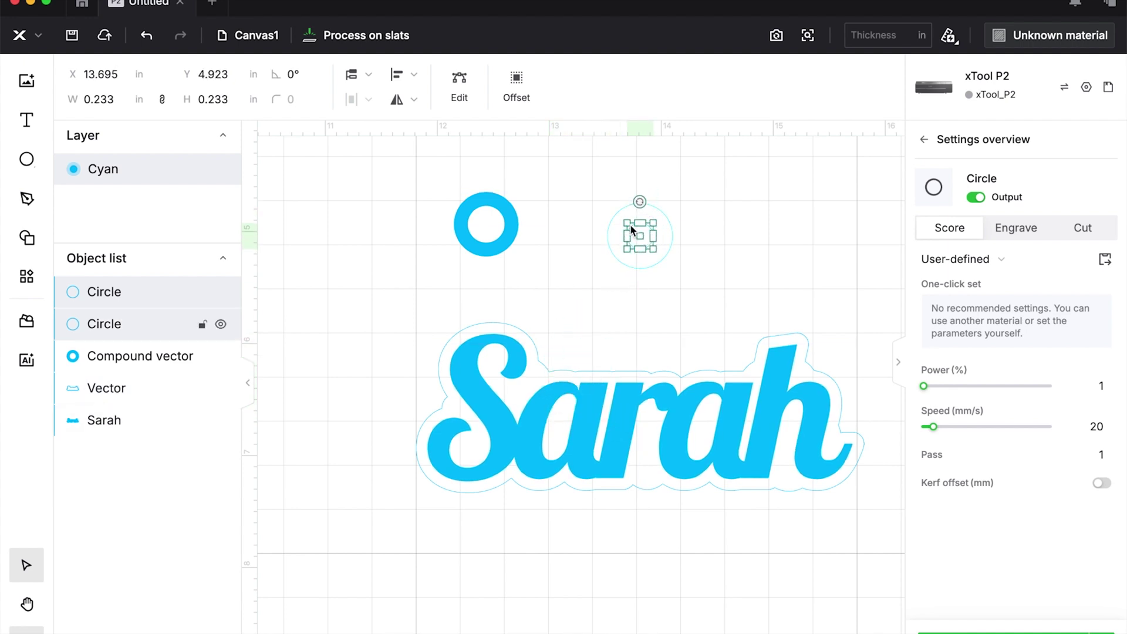
left_click_drag(597, 193, 721, 286)
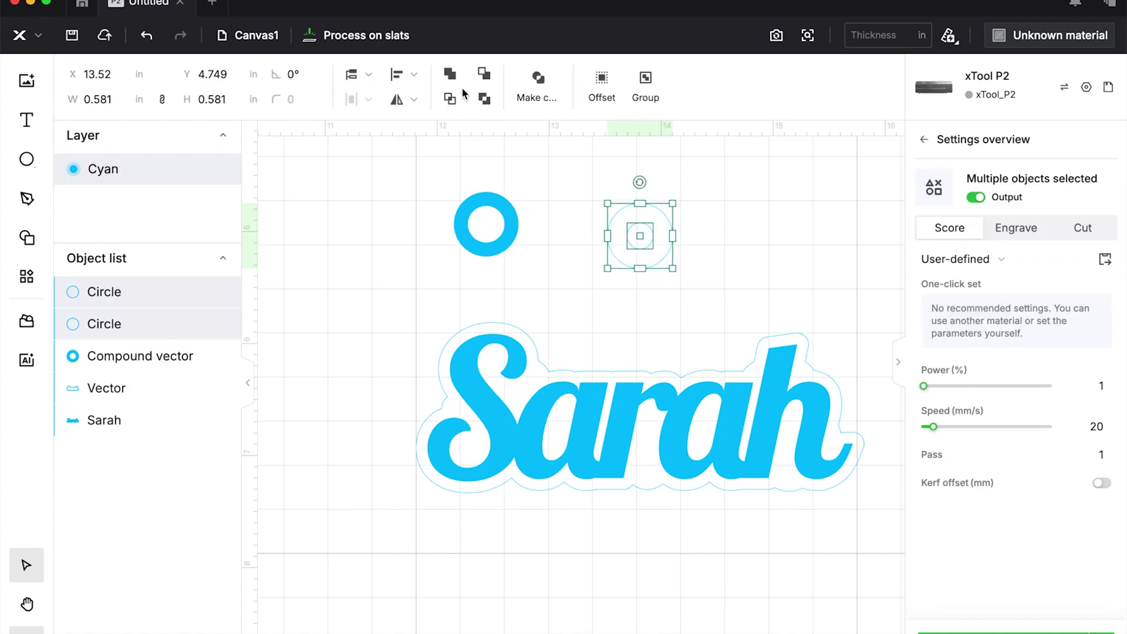
left_click(450, 74)
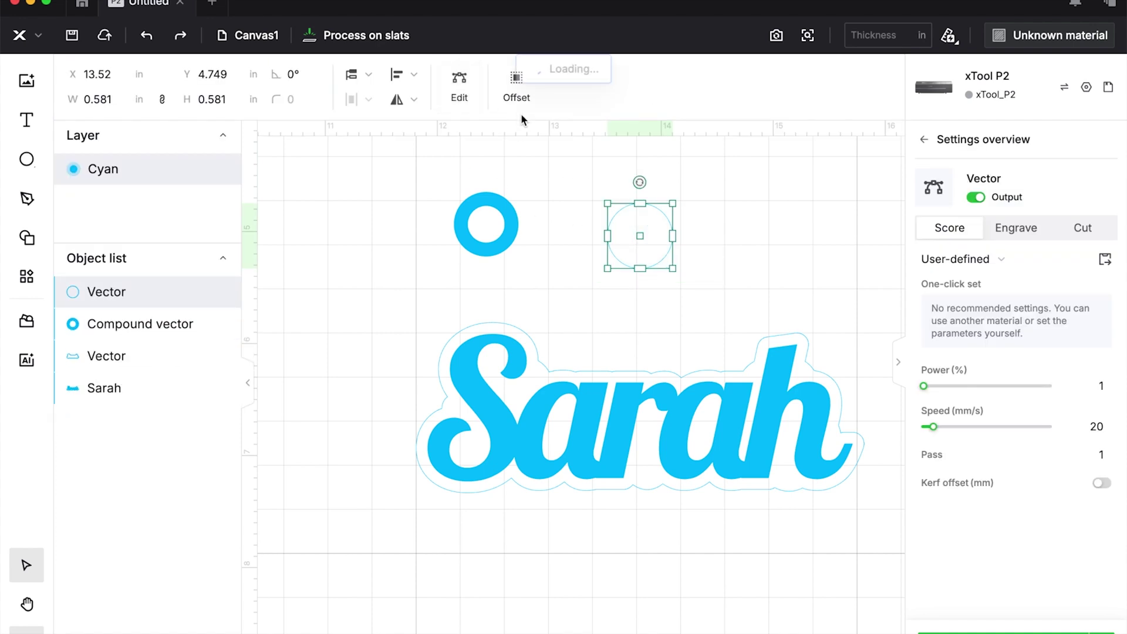
key("super+z")
left_click_drag(576, 175, 688, 323)
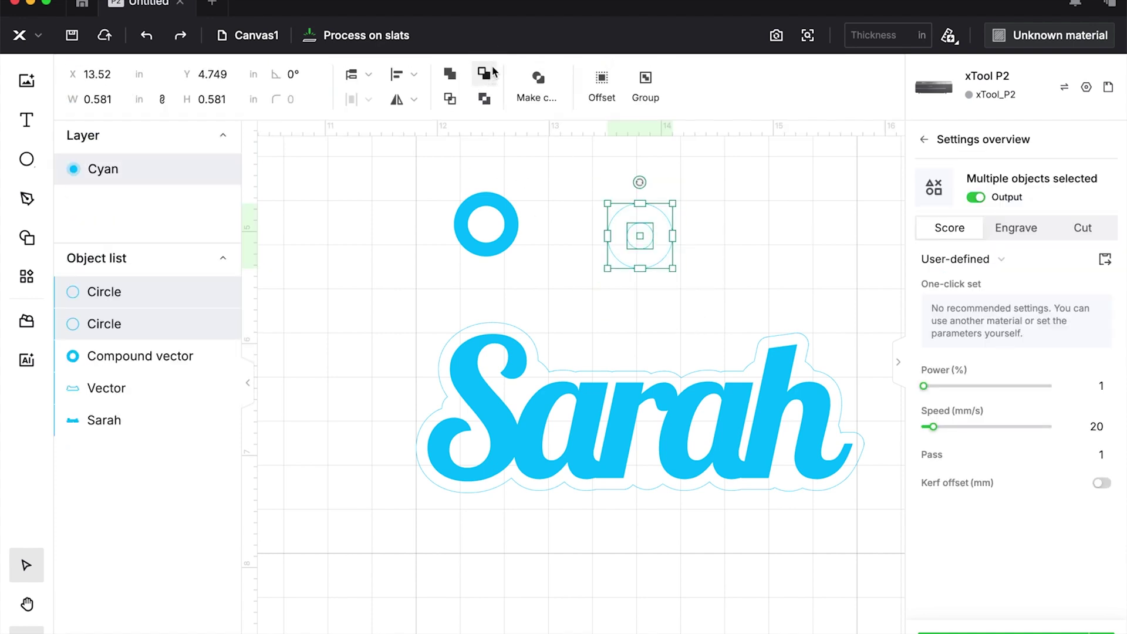
left_click(485, 74)
left_click(559, 249)
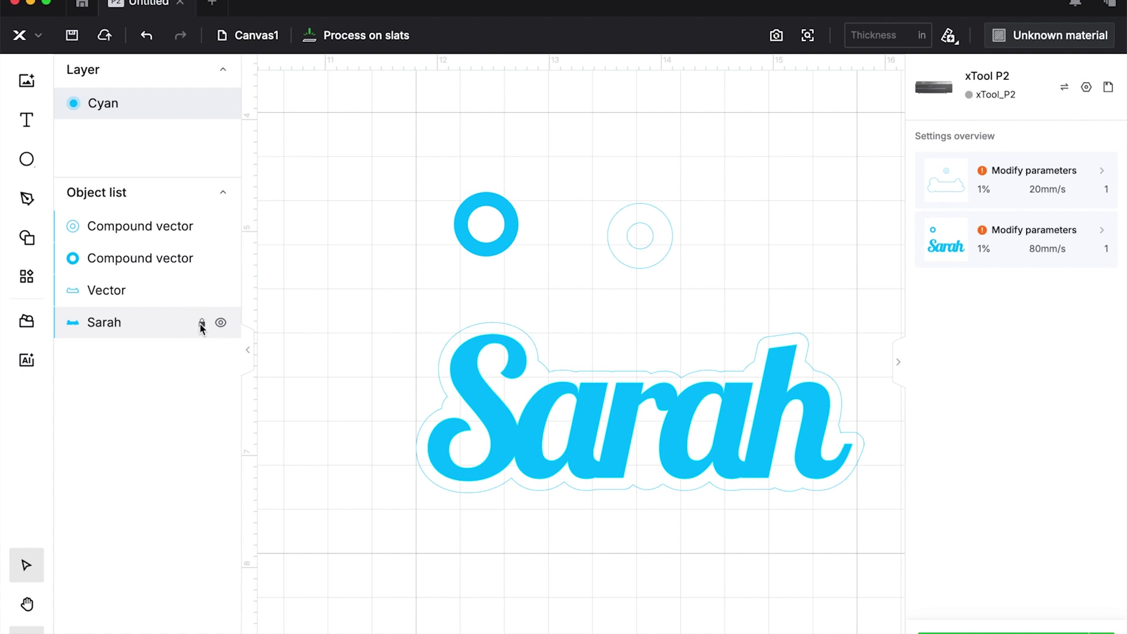
Hide Sarah and move the solid ring onto the outline's left end
left_click(221, 324)
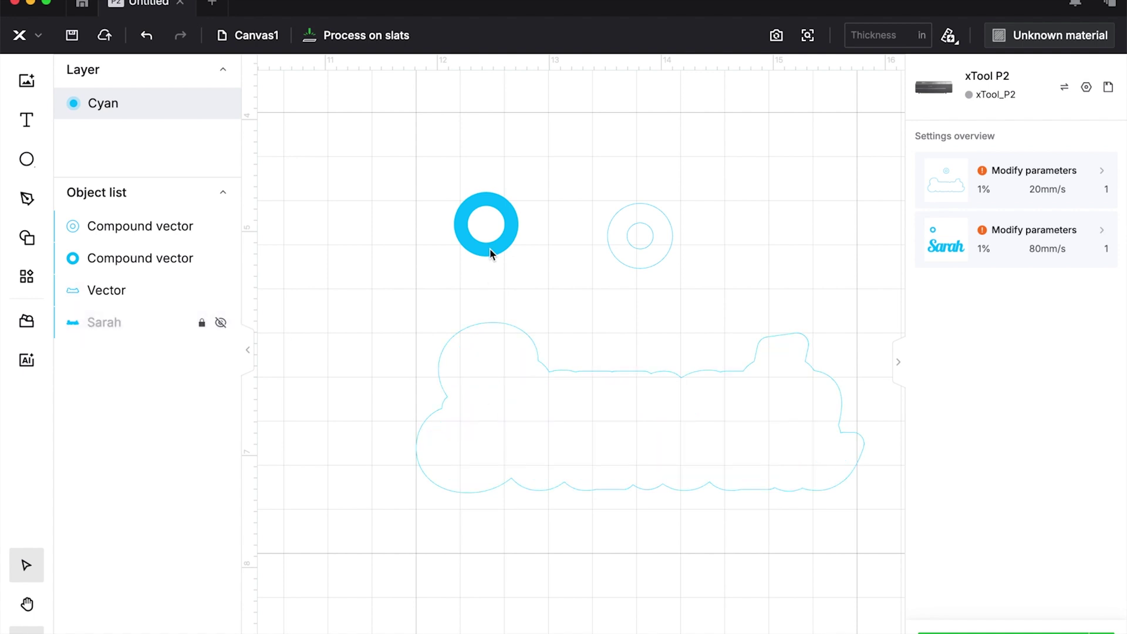
left_click_drag(488, 255, 443, 391)
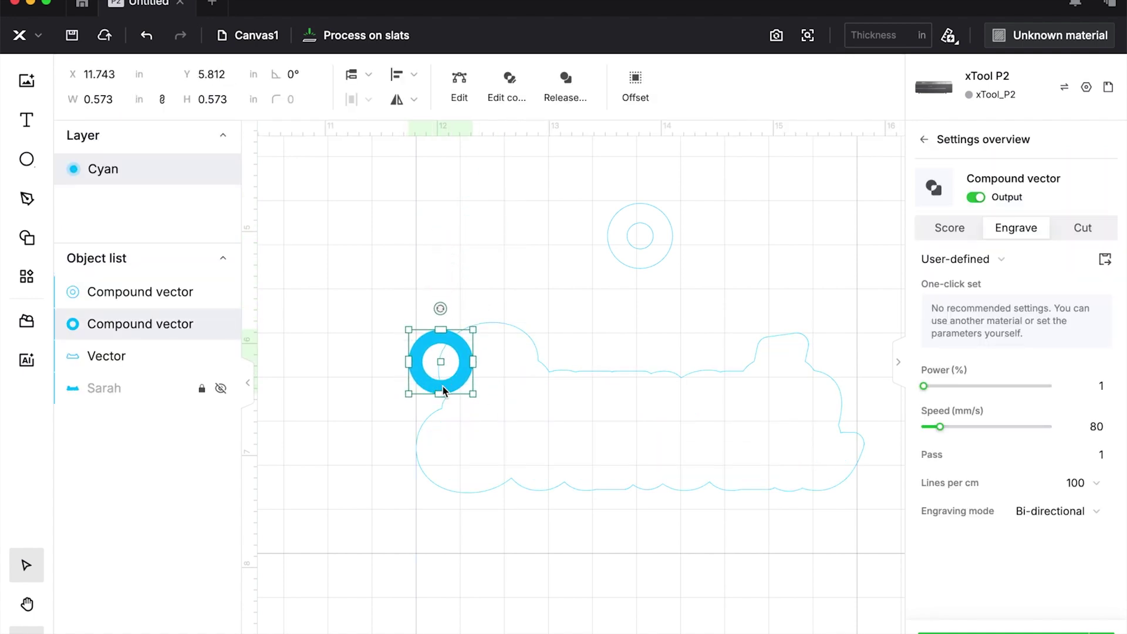
scroll(443, 390, "up", 5)
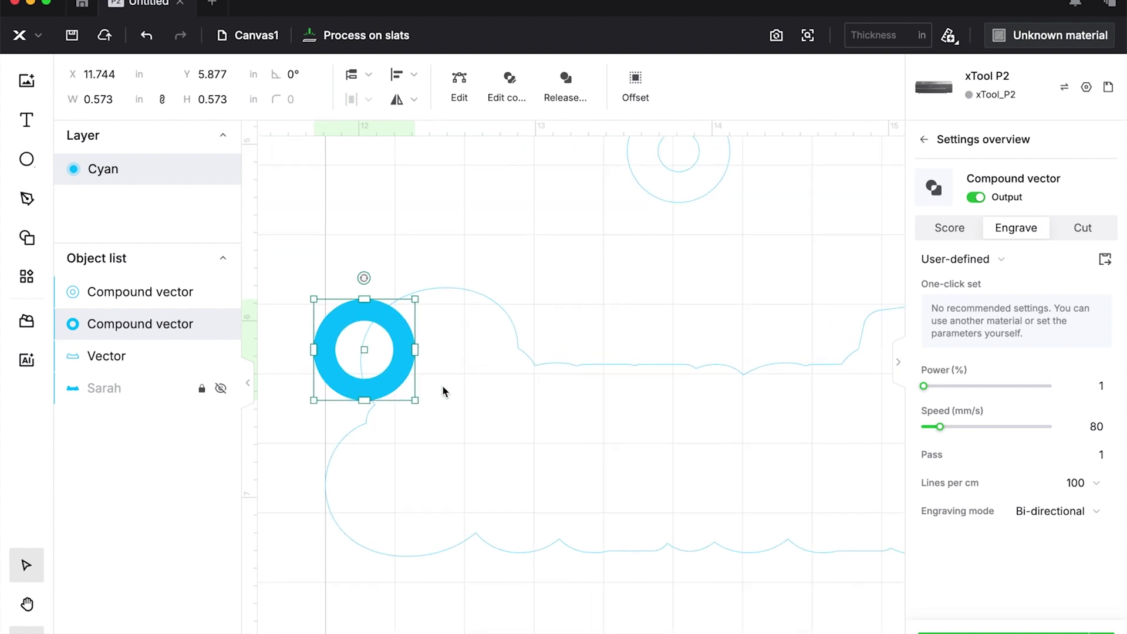
scroll(443, 391, "up", 3)
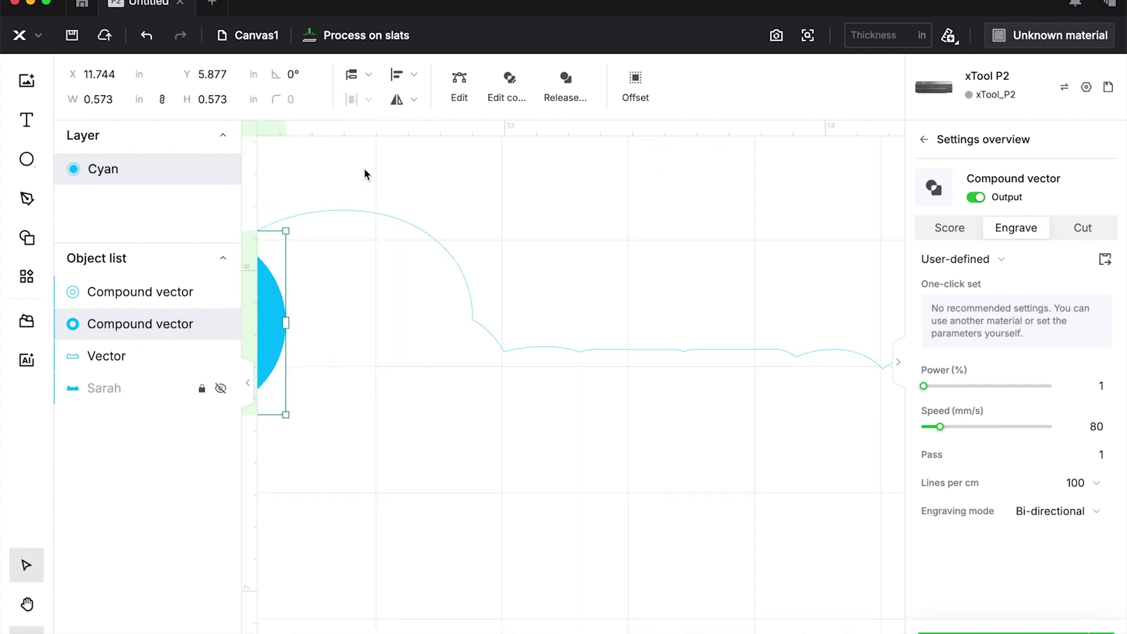
left_click_drag(368, 174, 688, 220)
Draw a thin 0.104 × 0.236 in rectangle over the ring's left edge
mouse_move(448, 352)
left_mouse_down()
mouse_move(468, 353)
mouse_move(462, 341)
left_mouse_up()
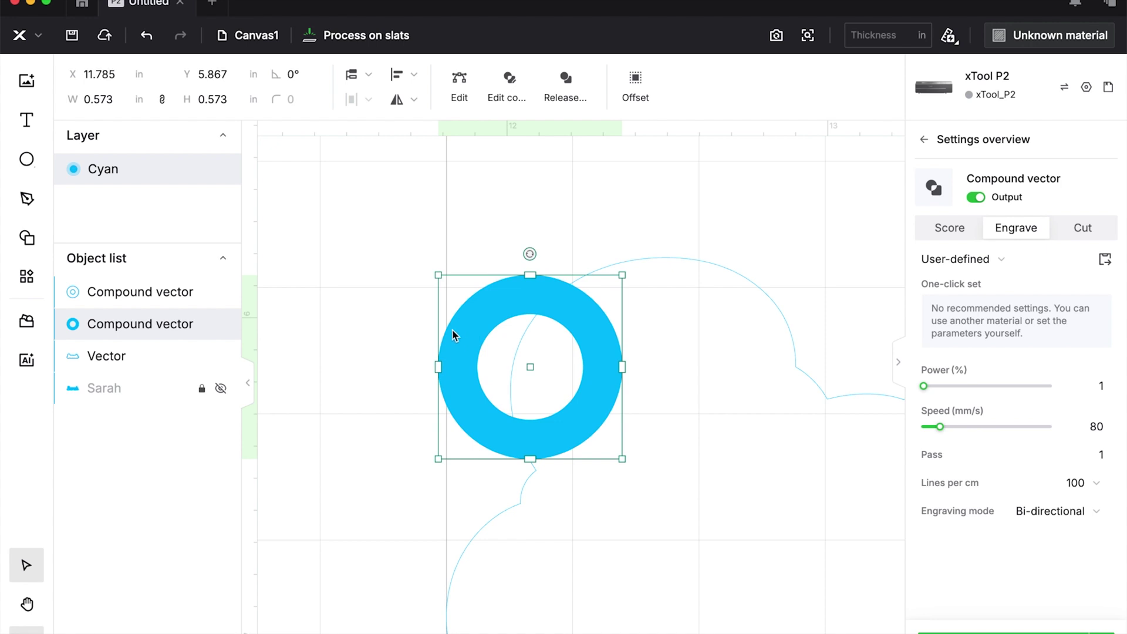
key("r")
mouse_move(390, 321)
left_mouse_down()
mouse_move(417, 399)
mouse_move(473, 381)
left_mouse_up()
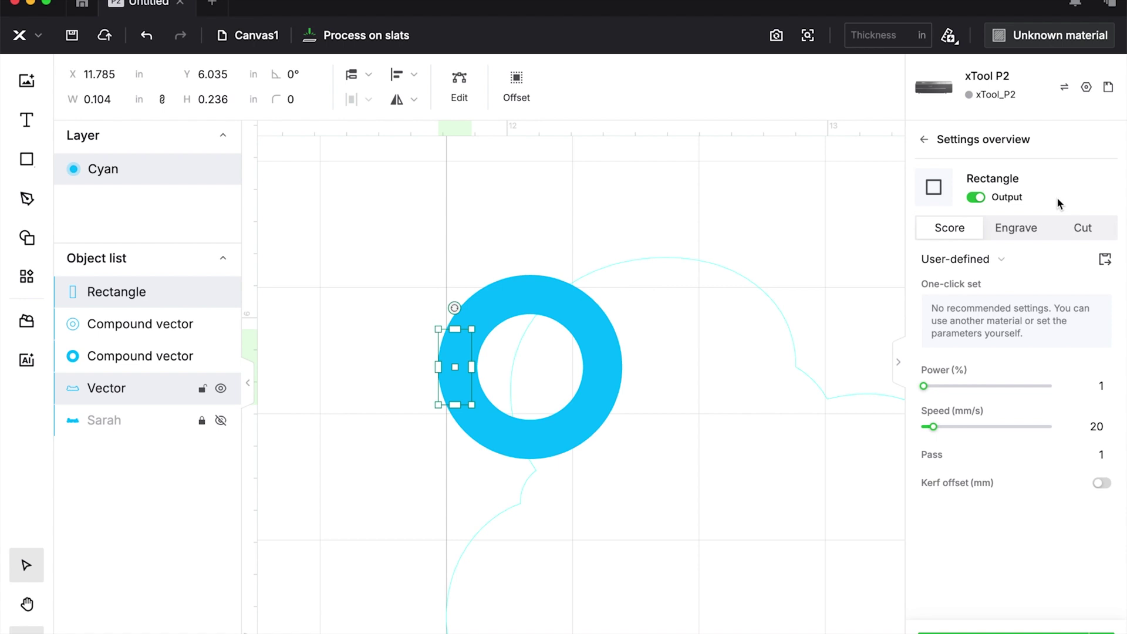
Move the small rectangle onto a new orange layer
right_click(463, 363)
left_click(495, 627)
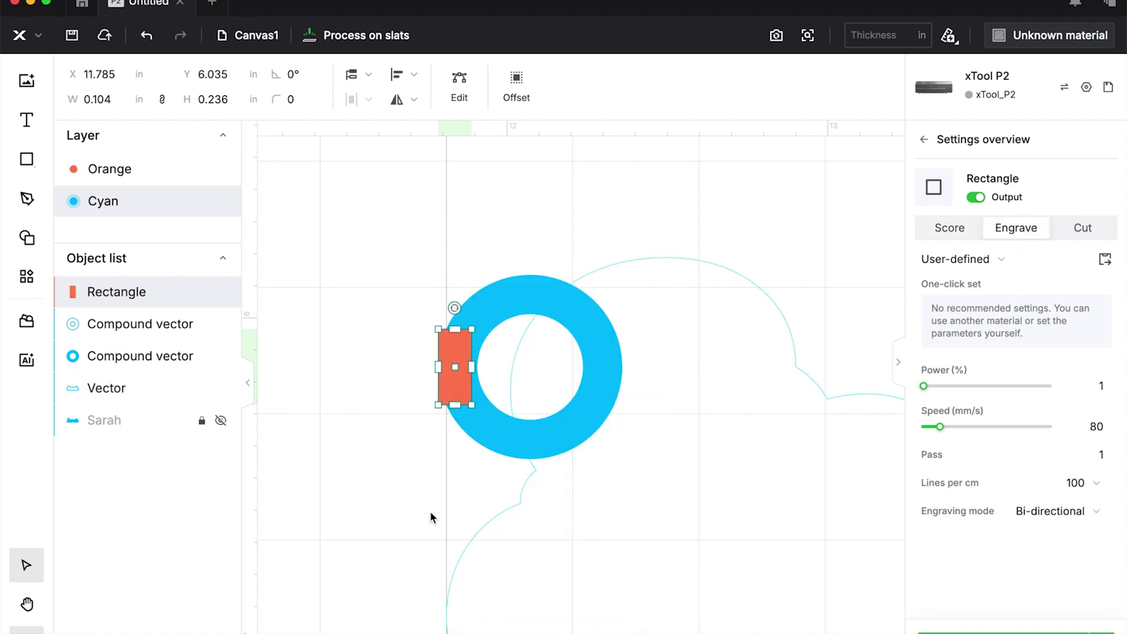
left_click(359, 392)
left_click_drag(401, 309, 479, 411)
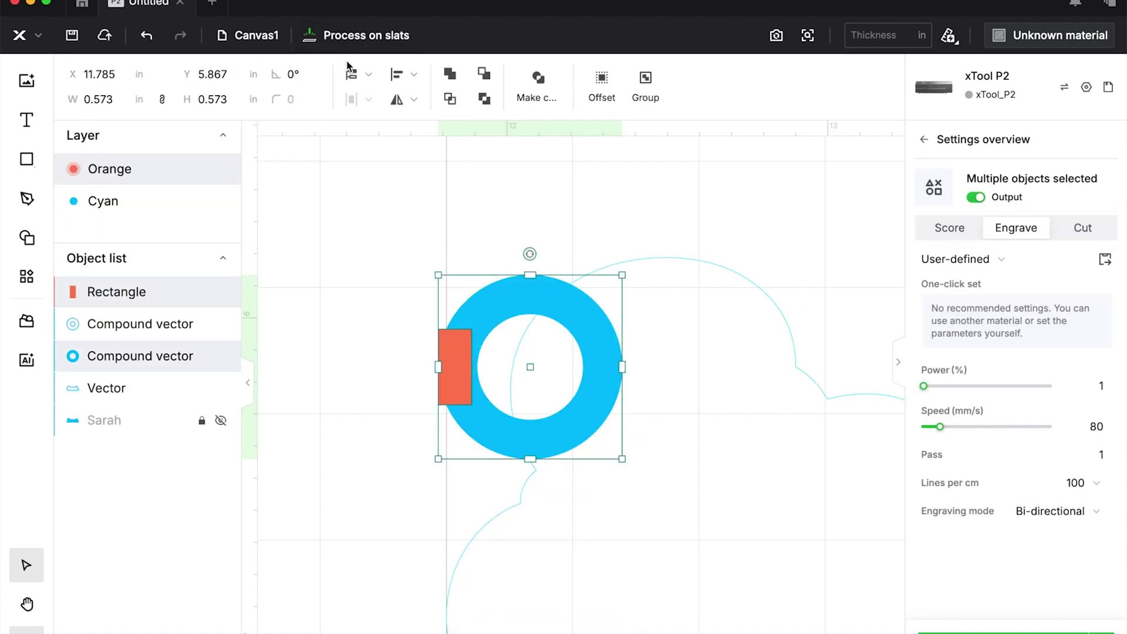
left_click(397, 74)
left_click(400, 385)
Widen the orange rectangle to 0.119 × 0.236 in over the ring's edge
left_click(466, 375)
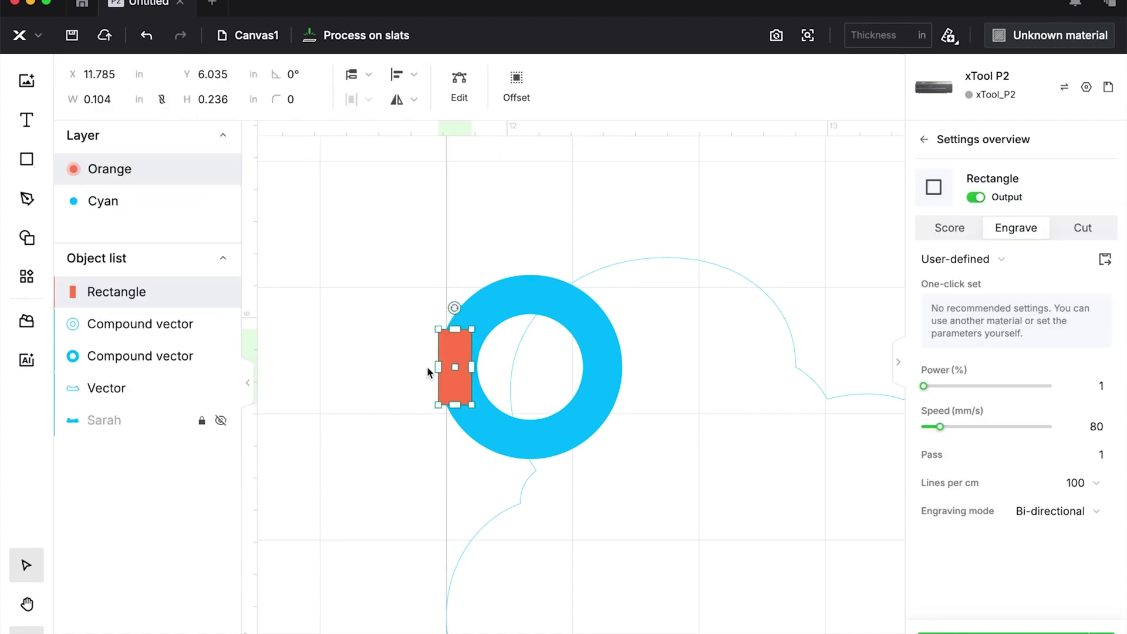
left_click_drag(472, 368, 478, 376)
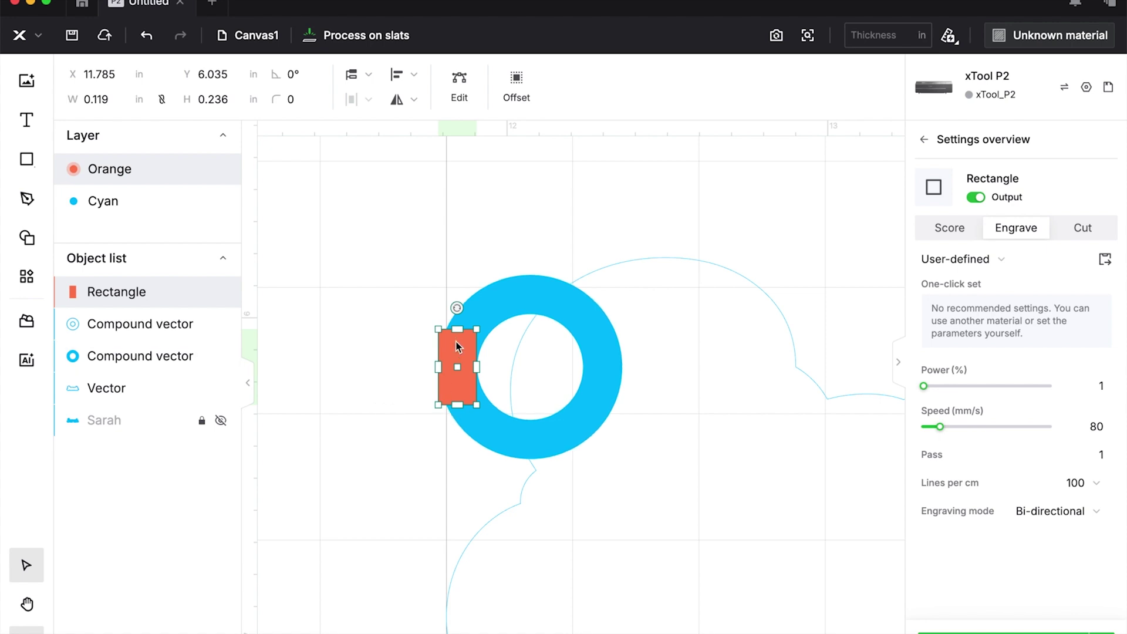
key("super+minus")
Move the top-right ring below the orange rectangle and set it to Engrave
left_click(664, 217)
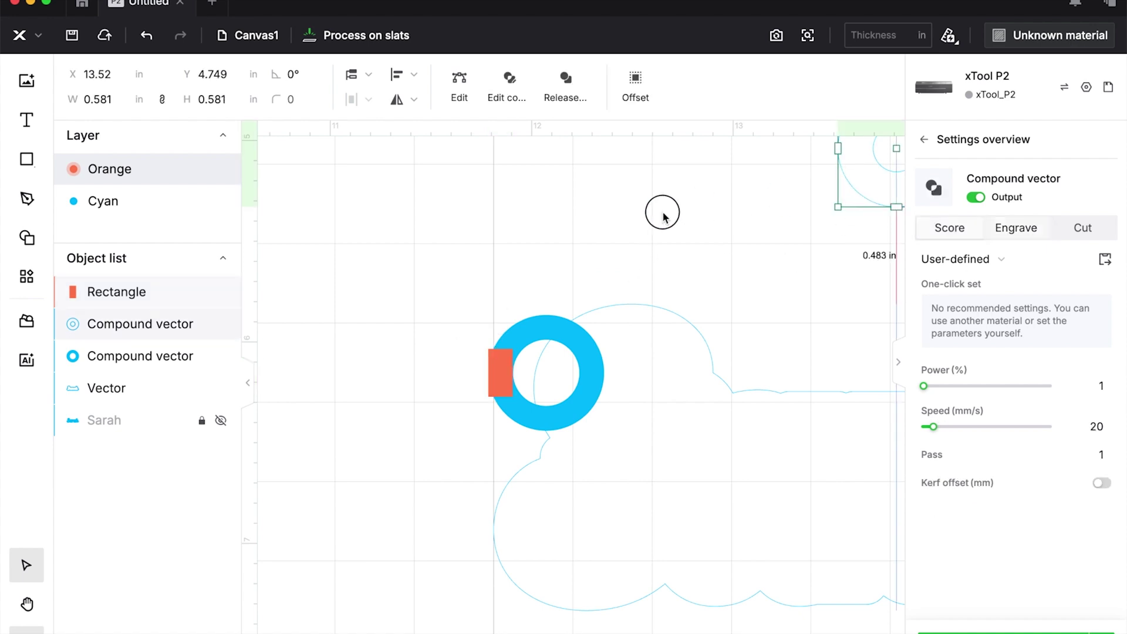
left_click_drag(859, 192, 476, 512)
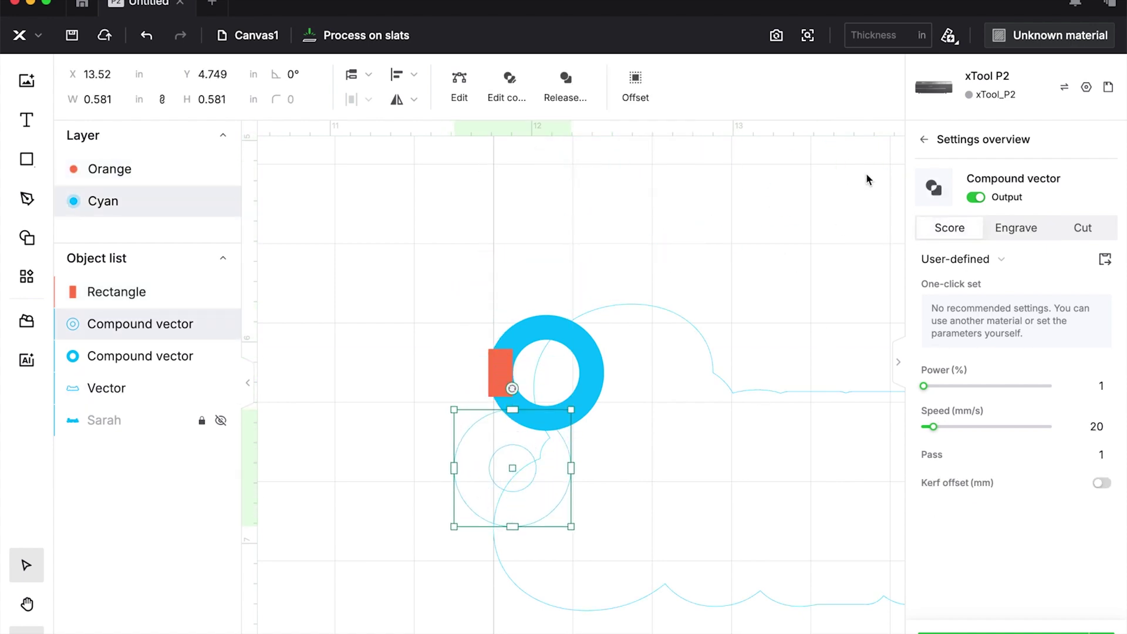
left_click(1025, 223)
left_click_drag(542, 475, 557, 496)
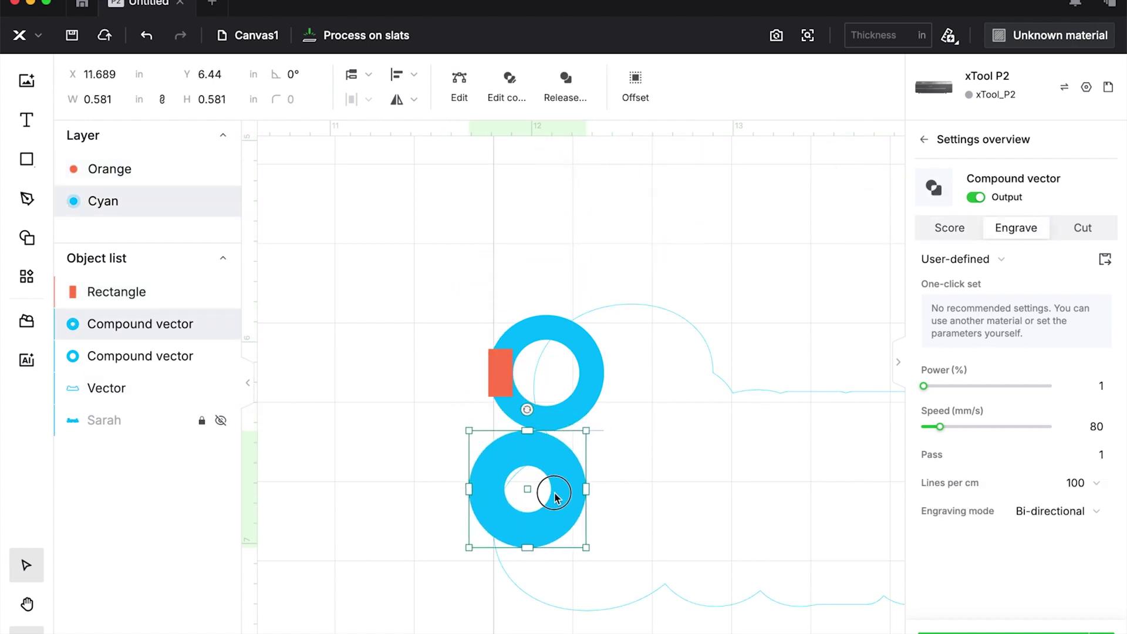
Copy the orange rectangle onto the lower ring, left-align them, and widen that rectangle
left_click(499, 364)
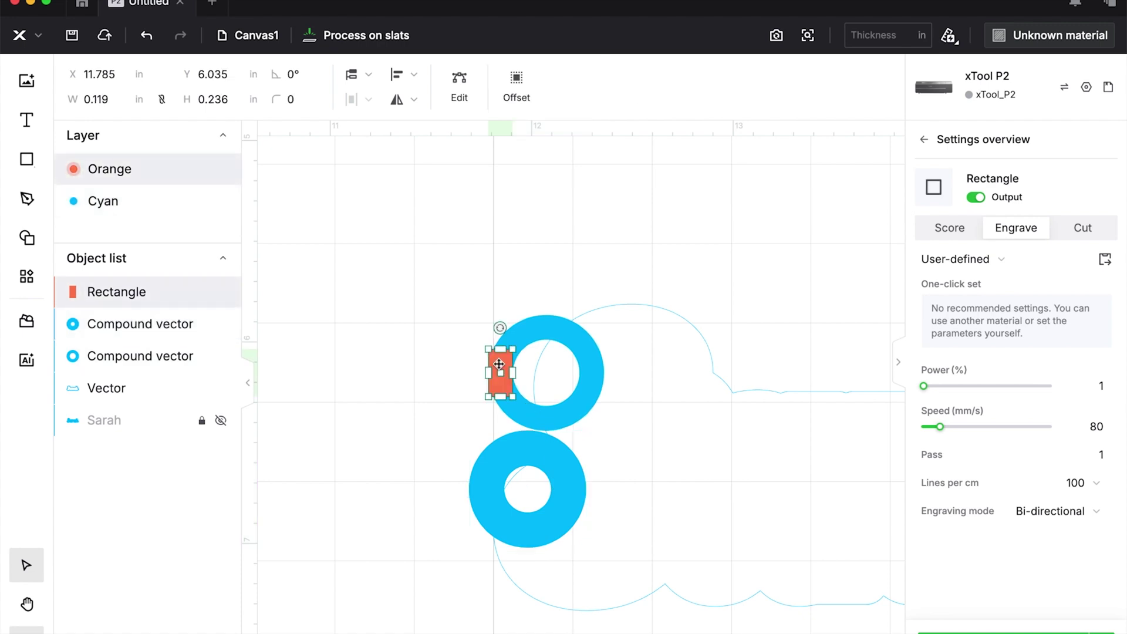
left_click_drag(499, 364, 477, 501, "alt")
left_click_drag(418, 435, 477, 522)
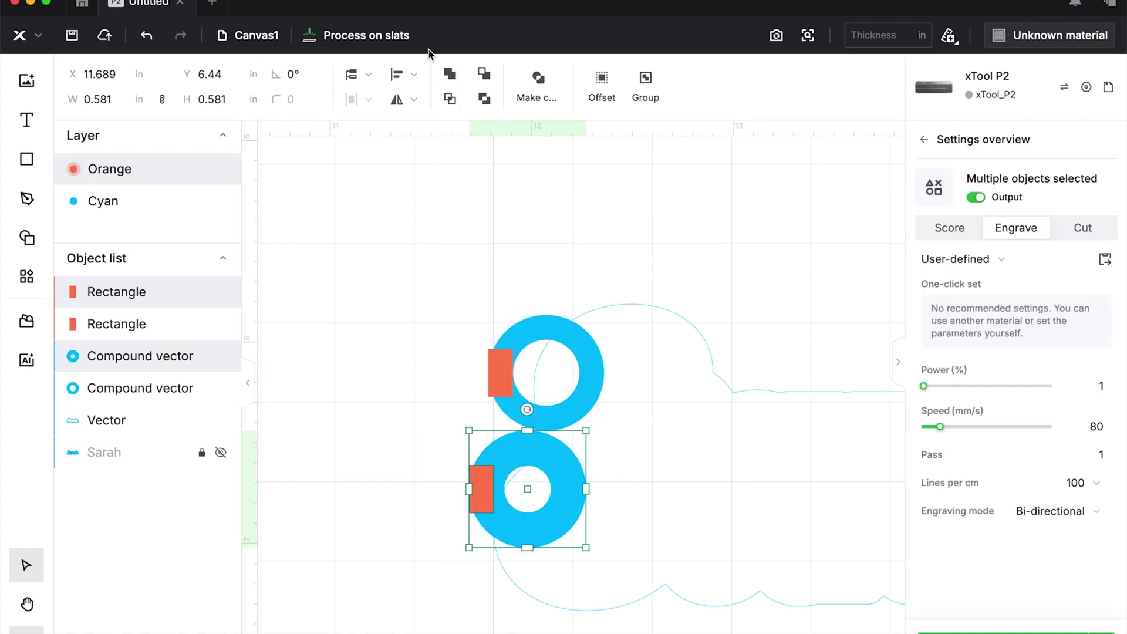
left_click(404, 74)
left_click(352, 105)
left_click(464, 478)
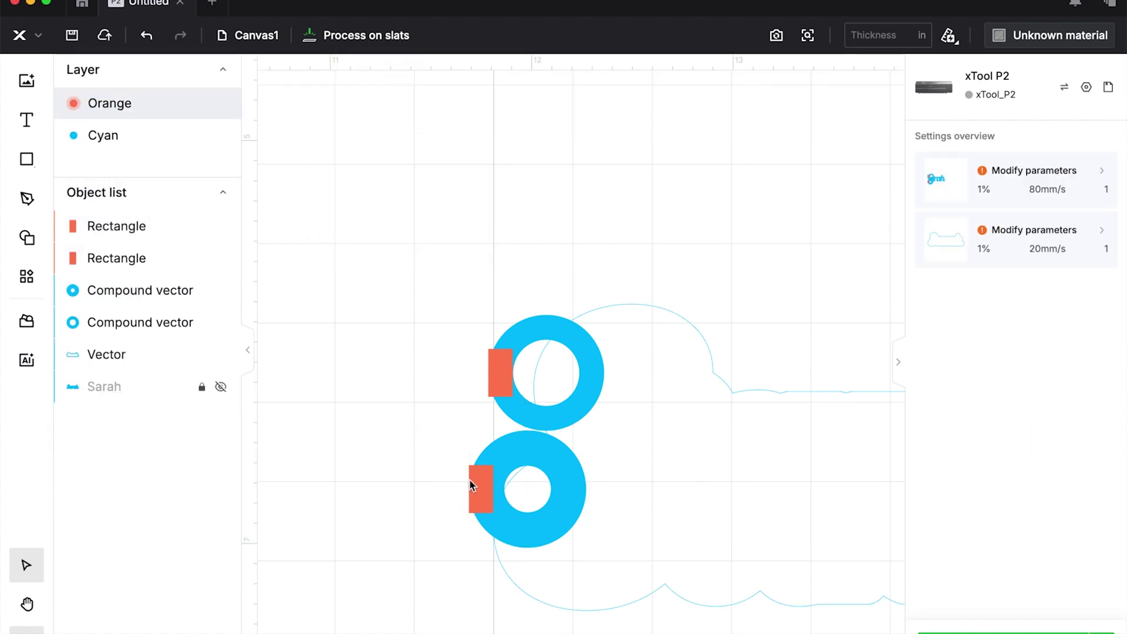
left_click(472, 485)
left_click_drag(493, 490, 505, 495)
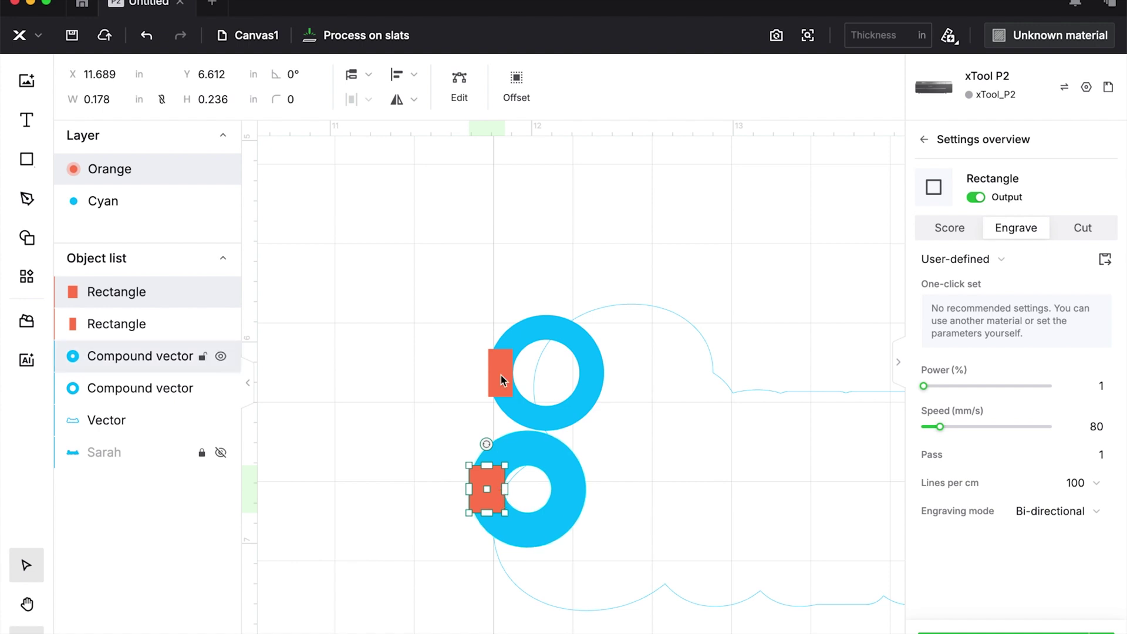
Delete the upper ring and both rectangles, then move the remaining ring up toward the outline
left_click_drag(502, 288, 524, 395)
key("Delete")
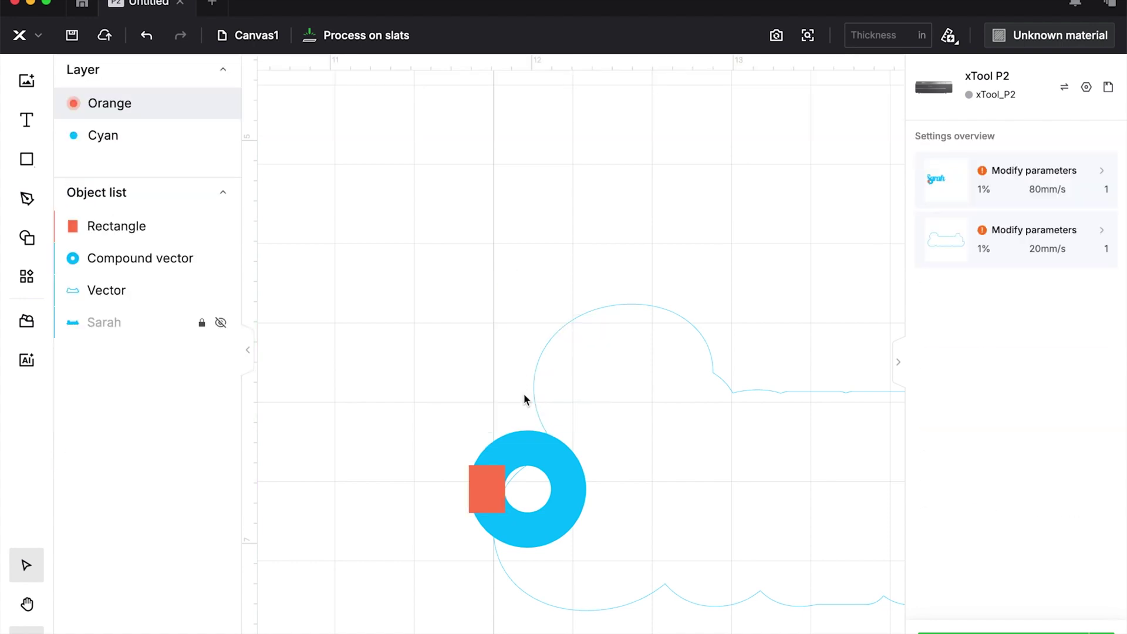
left_click(437, 492)
left_click_drag(476, 494, 415, 496)
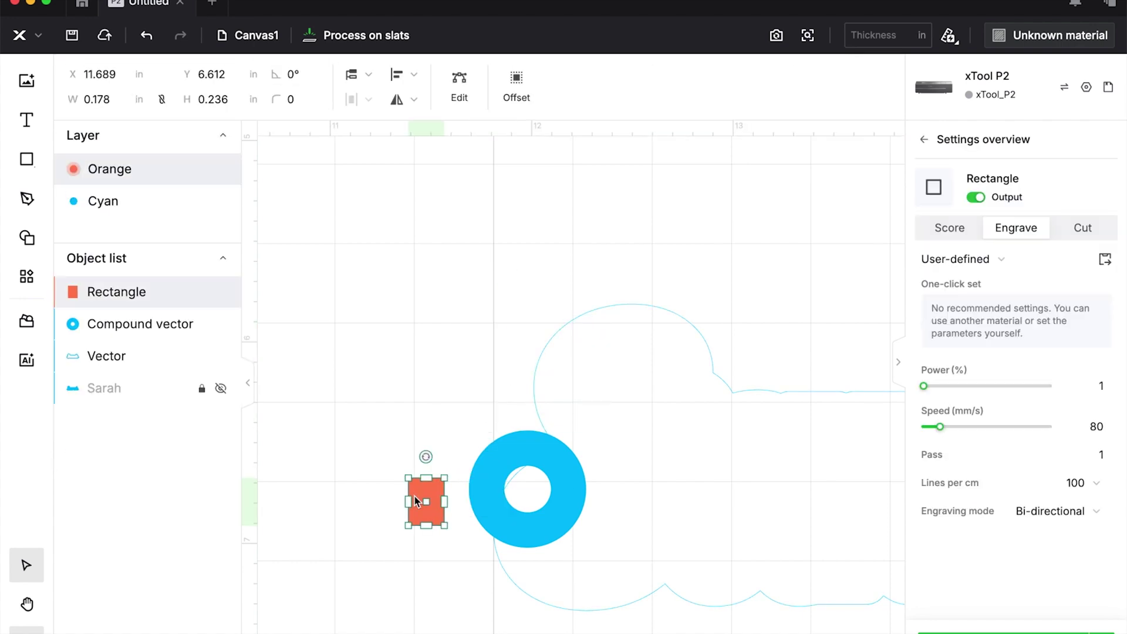
key("Delete")
left_click_drag(503, 512, 510, 398)
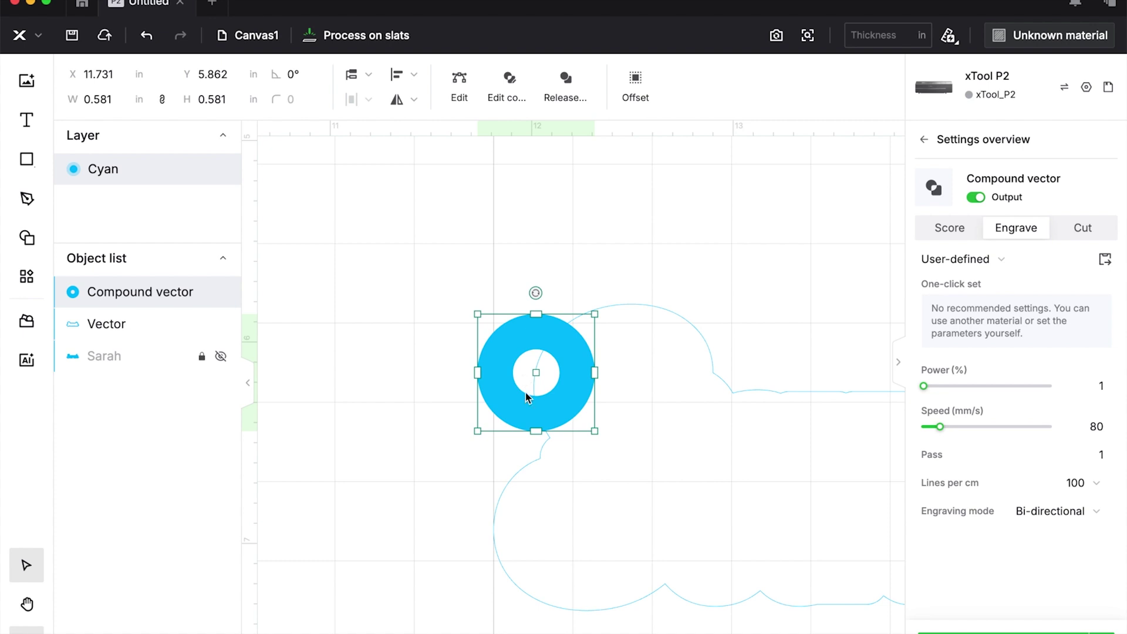
Select the solid ring and the cloud outline together after the ring overlaps its top-left corner
left_click_drag(551, 225, 636, 393)
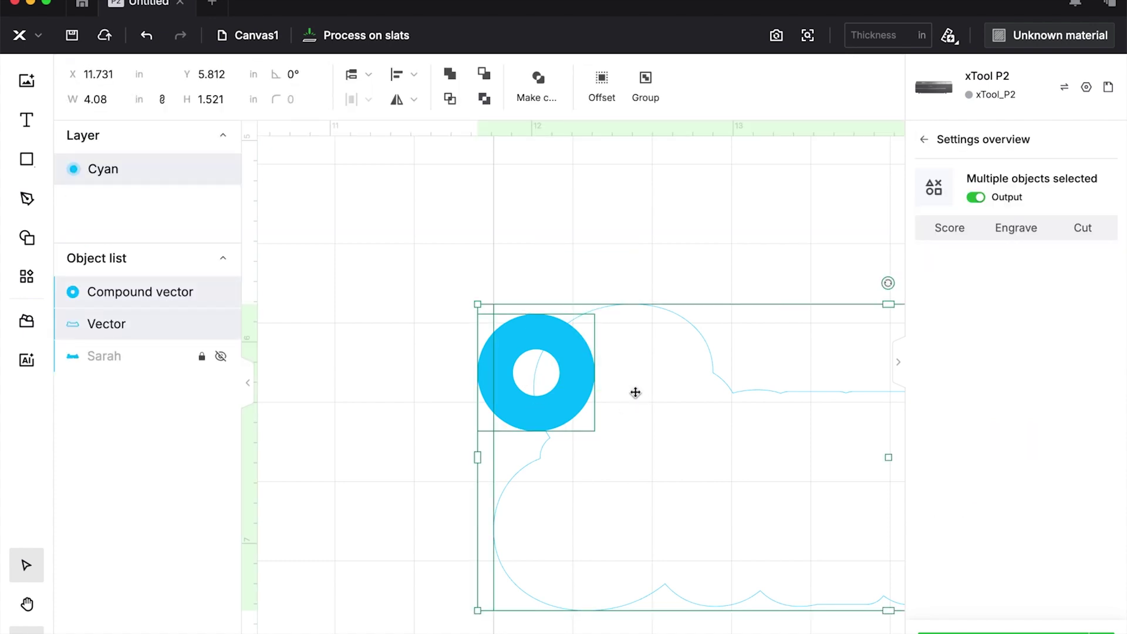
Unite the ring with the cloud outline into one shape and unhide the Sarah text
left_click(449, 73)
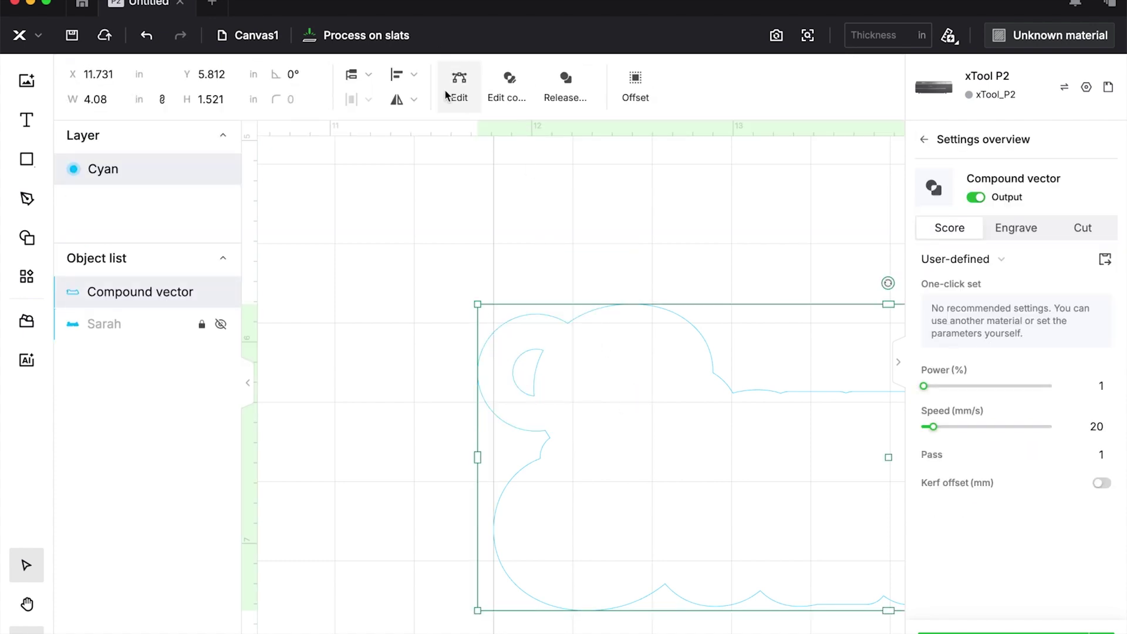
left_click(220, 324)
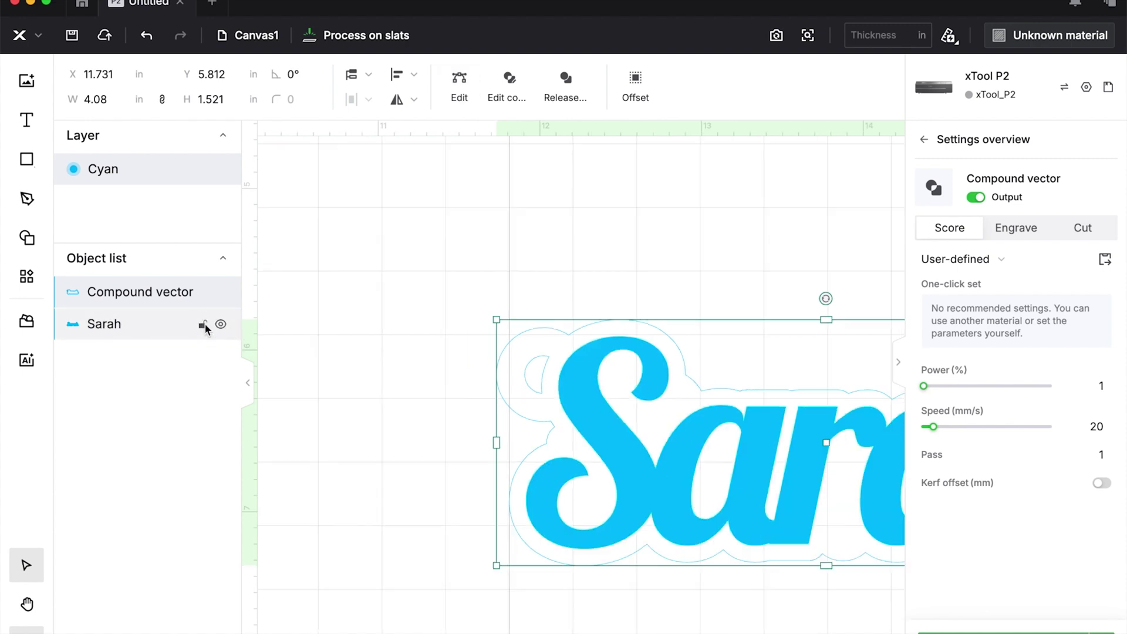
left_click(417, 449)
Place Sarah above the merged outline and set both the name and the outline to Cut
left_click_drag(587, 463, 465, 282)
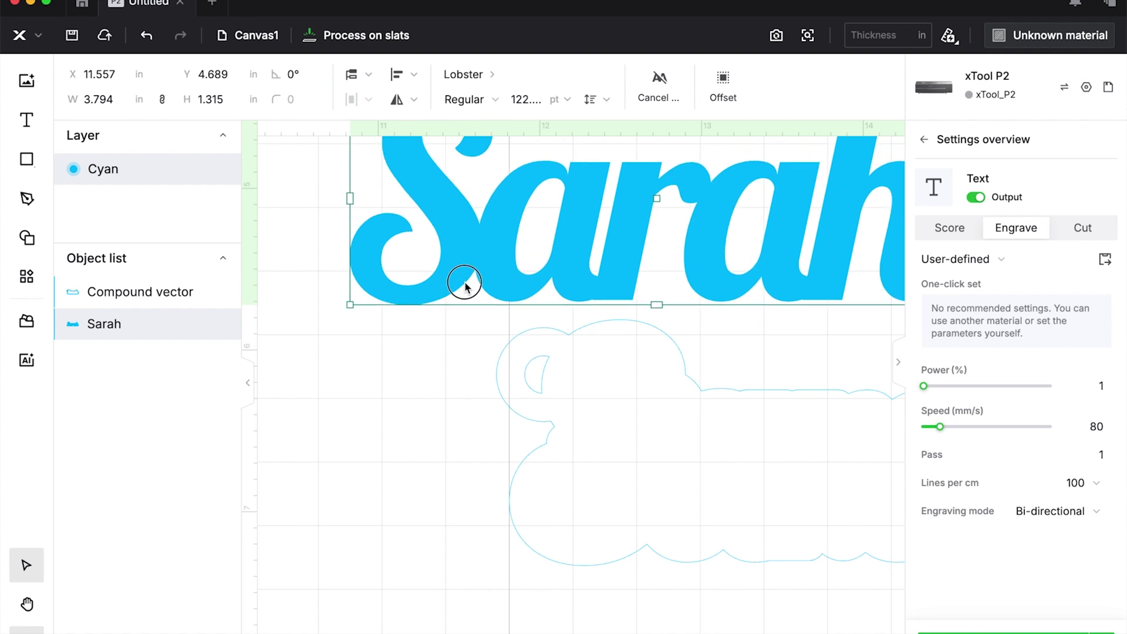
scroll(438, 408, "down", 3)
scroll(438, 407, "down", 2)
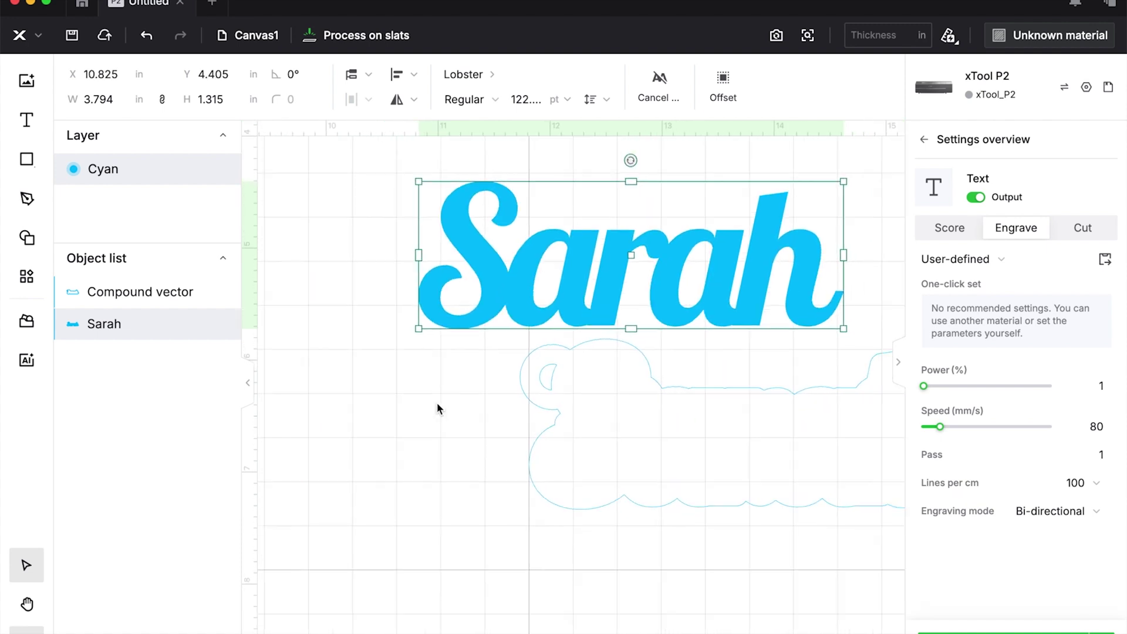
scroll(597, 534, "right", 3)
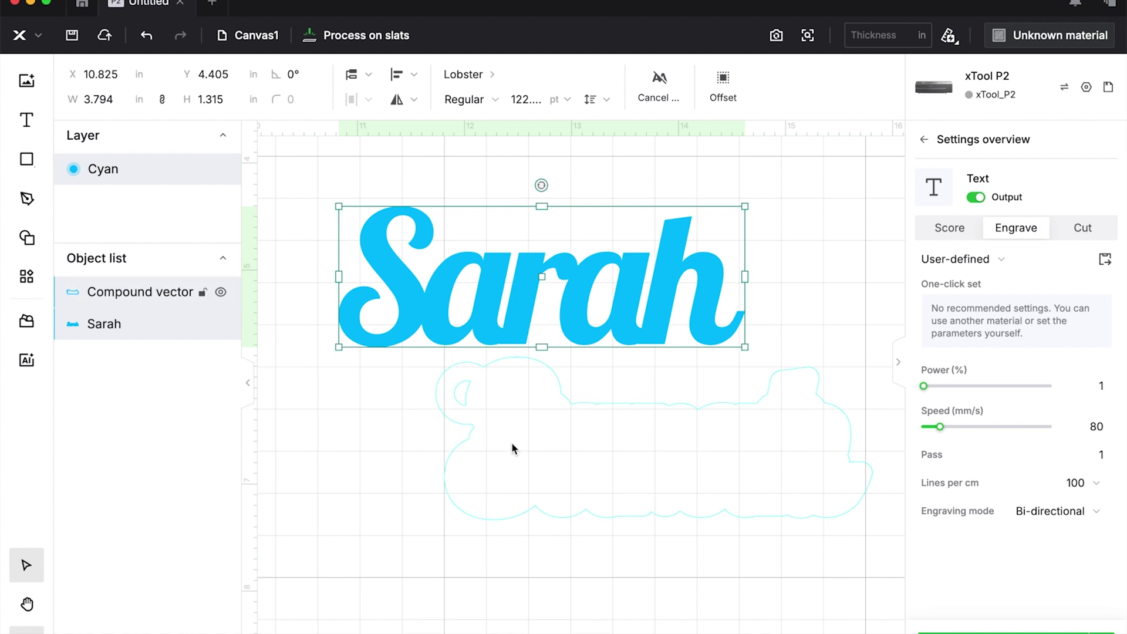
left_click(701, 454, "shift")
left_click(1081, 228)
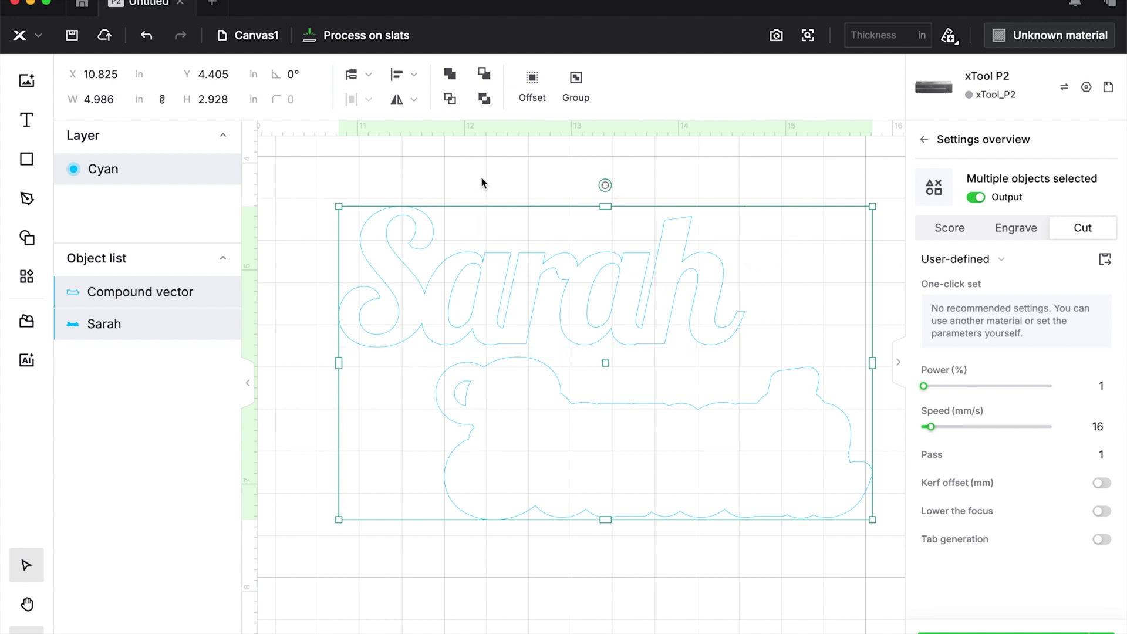
left_click(488, 324)
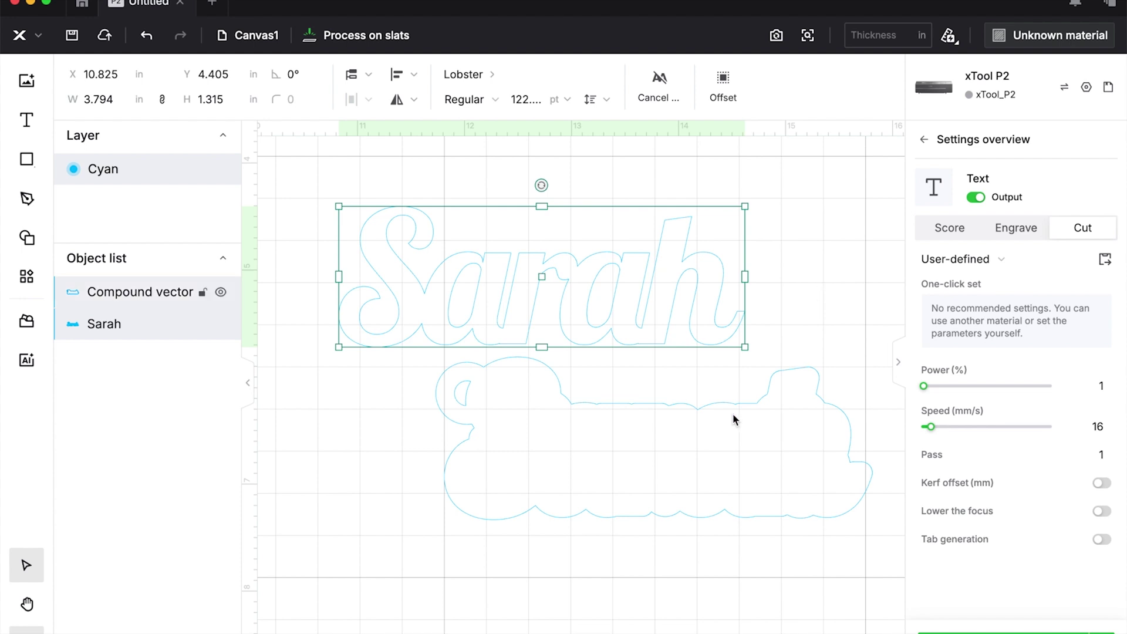
left_click(565, 540)
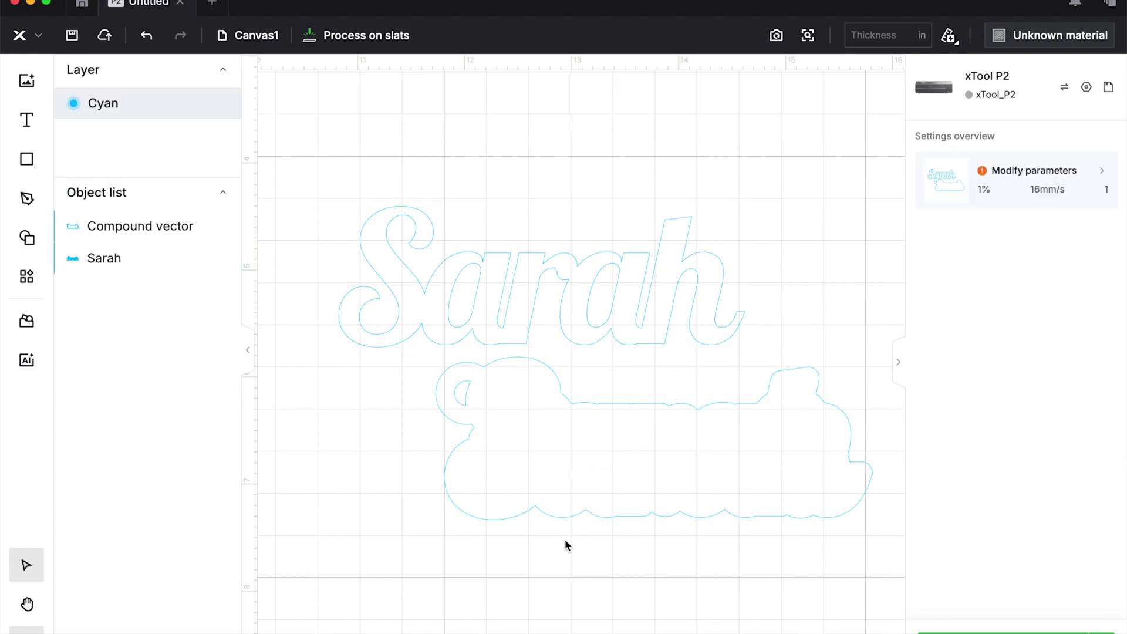